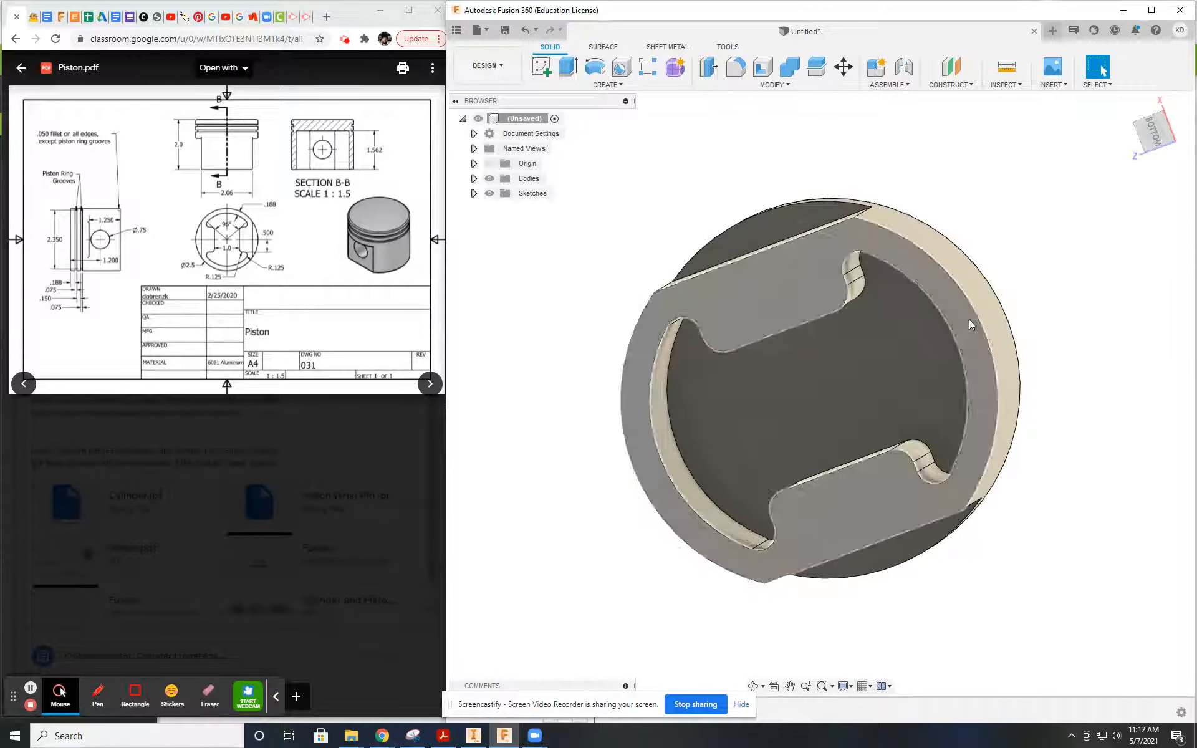
Step: Start a sketch on the piston's flat side face and draw a circle about 0.63 in in diameter on its vertical centreline
drag(1047, 362, 1064, 340)
key(Escape)
middle_drag(775, 405, 665, 385)
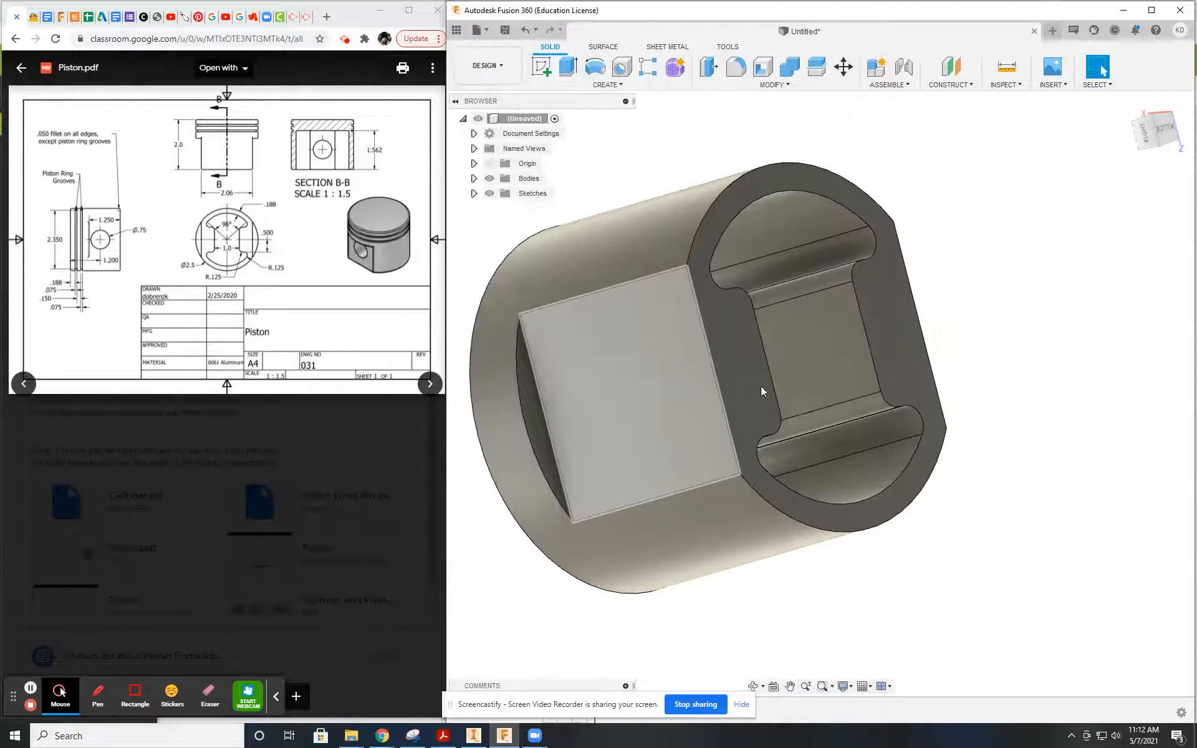
middle_drag(744, 274, 829, 304)
click(487, 65)
click(542, 66)
click(749, 413)
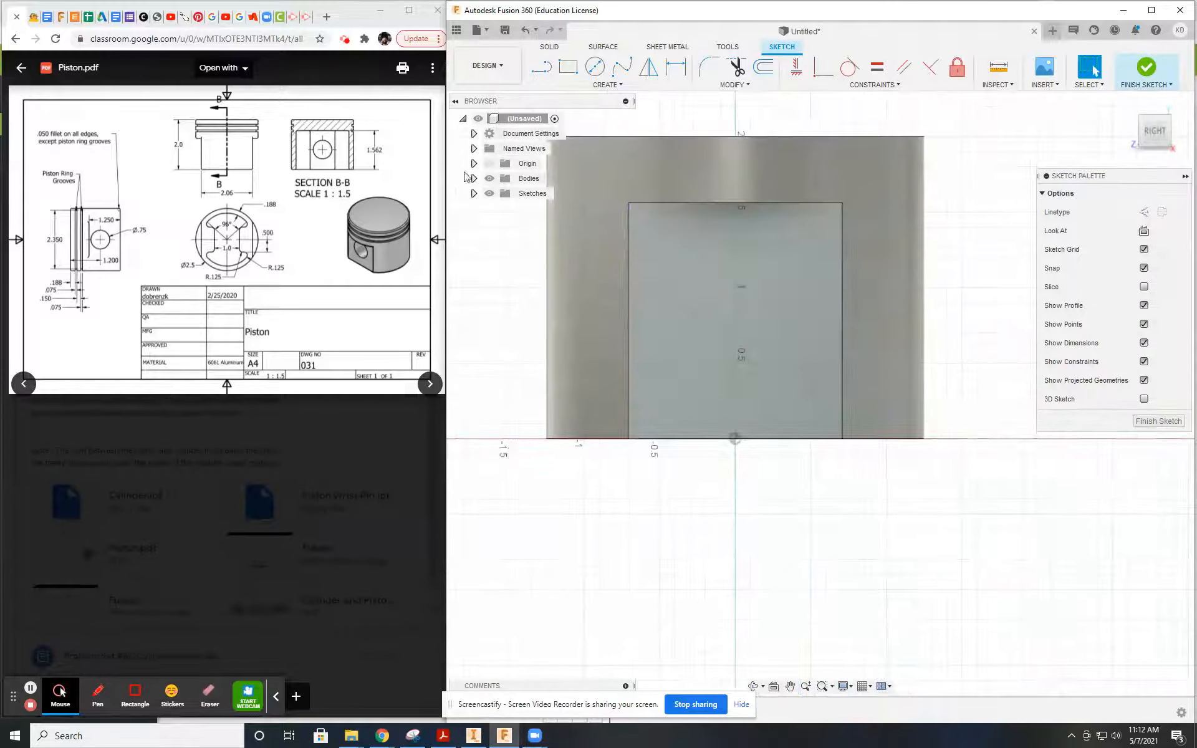
click(595, 66)
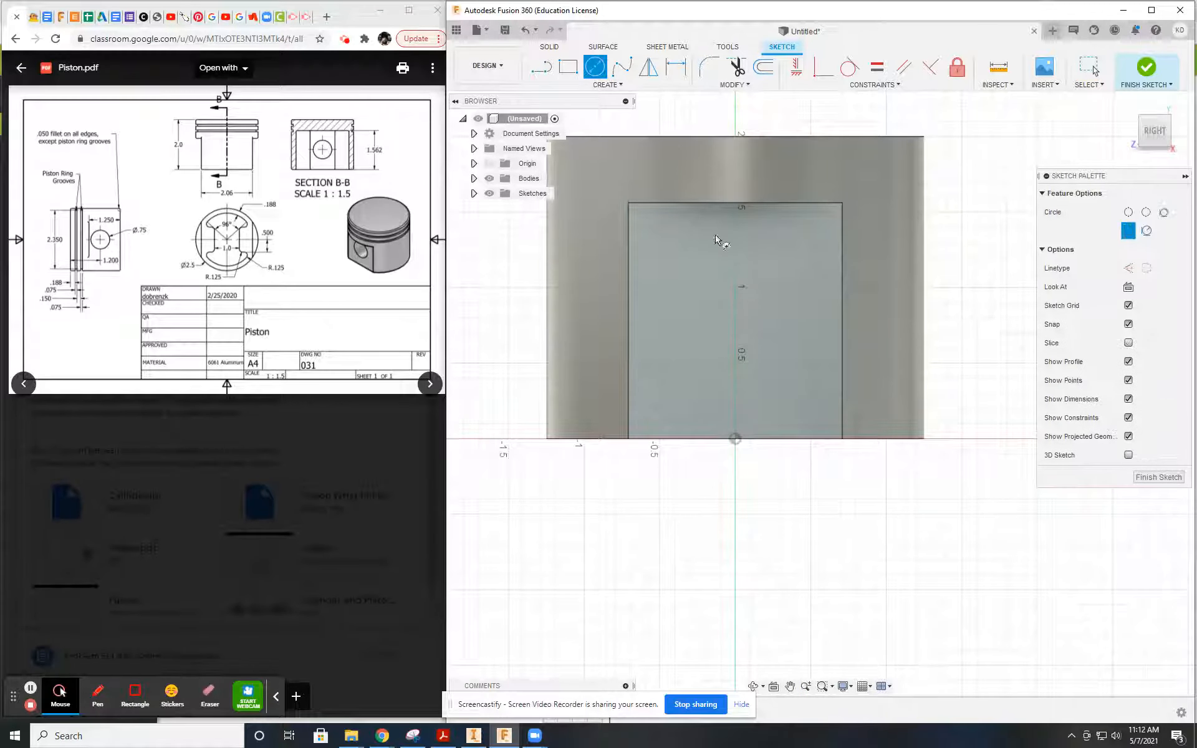
click(736, 332)
Step: Dimension the sketched circle with a diameter of 0.75 in
click(676, 66)
click(777, 309)
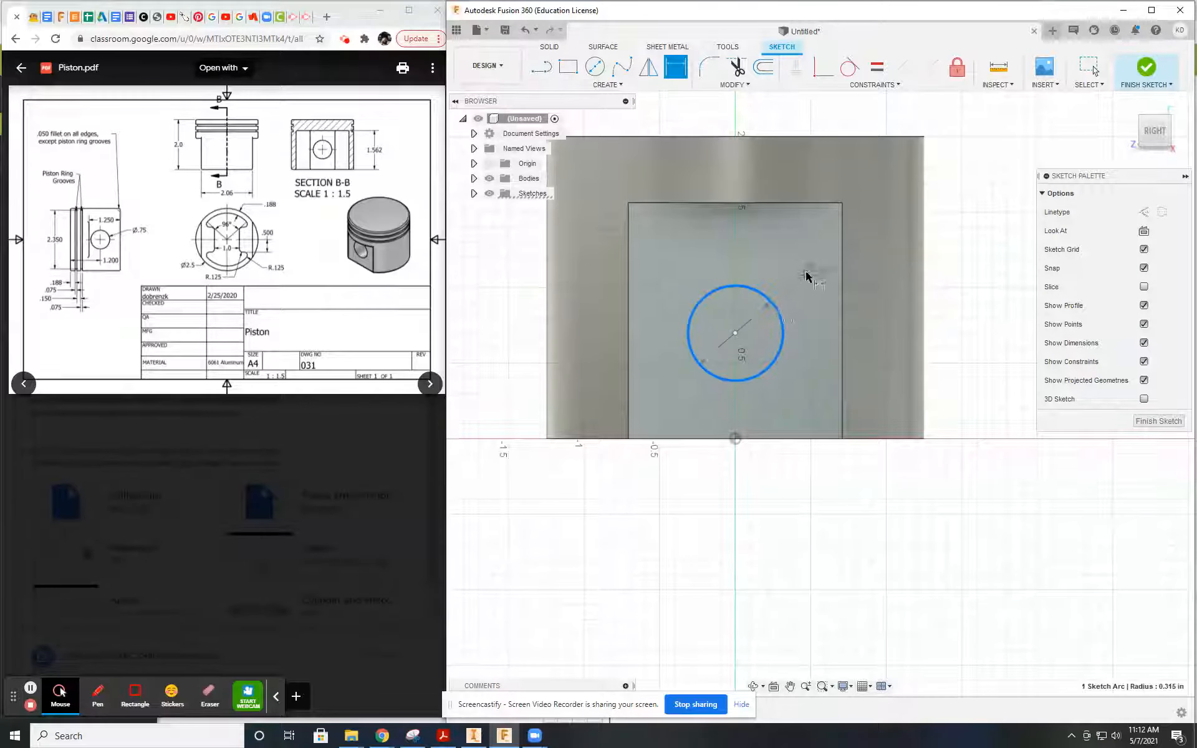
click(808, 273)
text(.75)
key(Return)
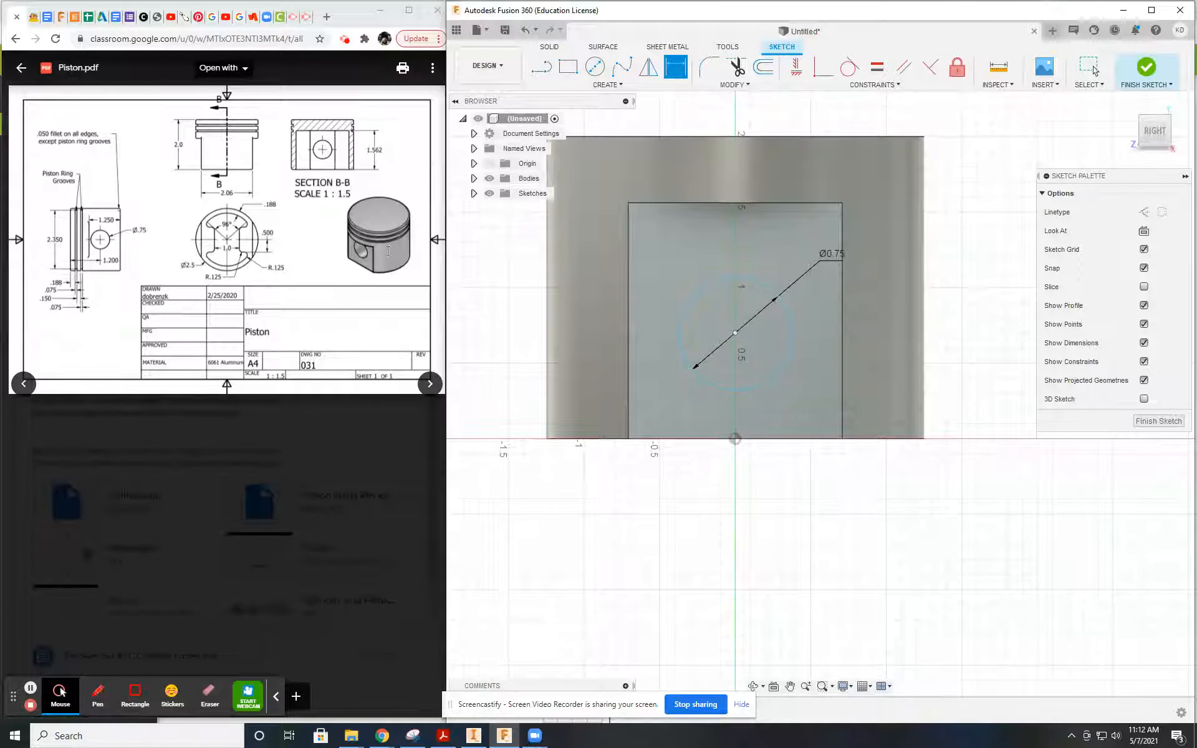
Step: Dimension the circle's centre at 1 in from the piston's closed-end edge
click(728, 137)
click(735, 332)
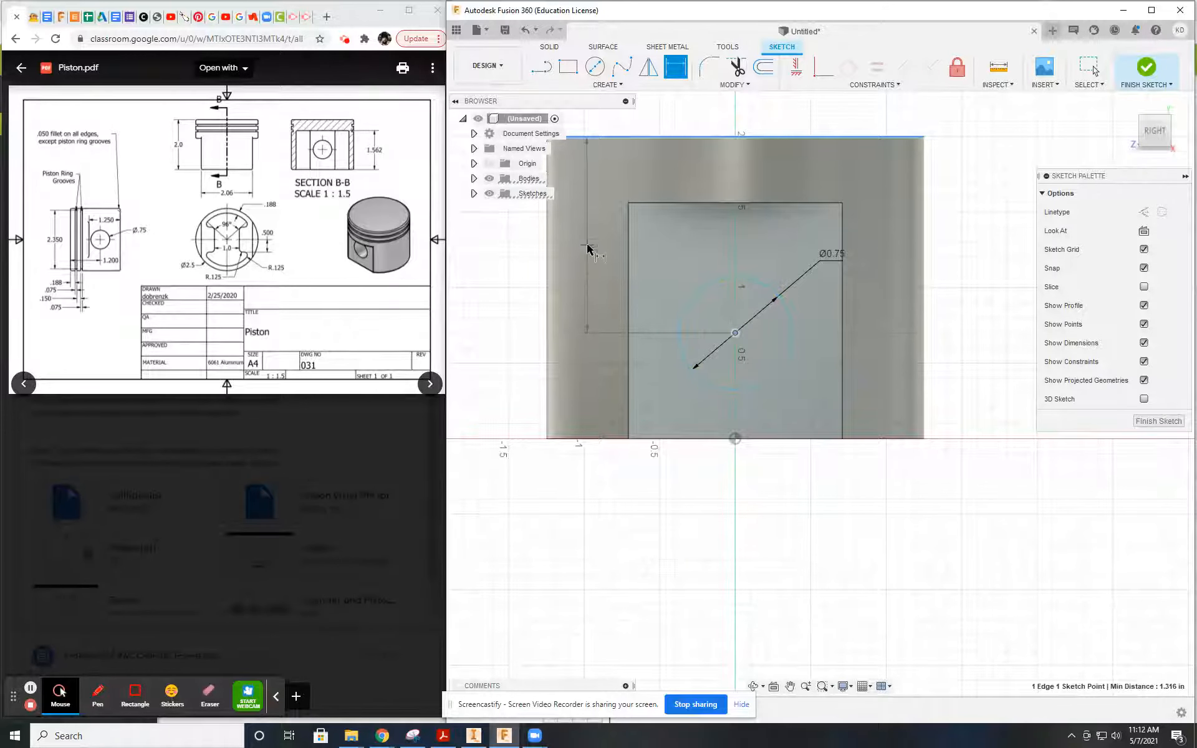
click(601, 258)
text(1)
key(Return)
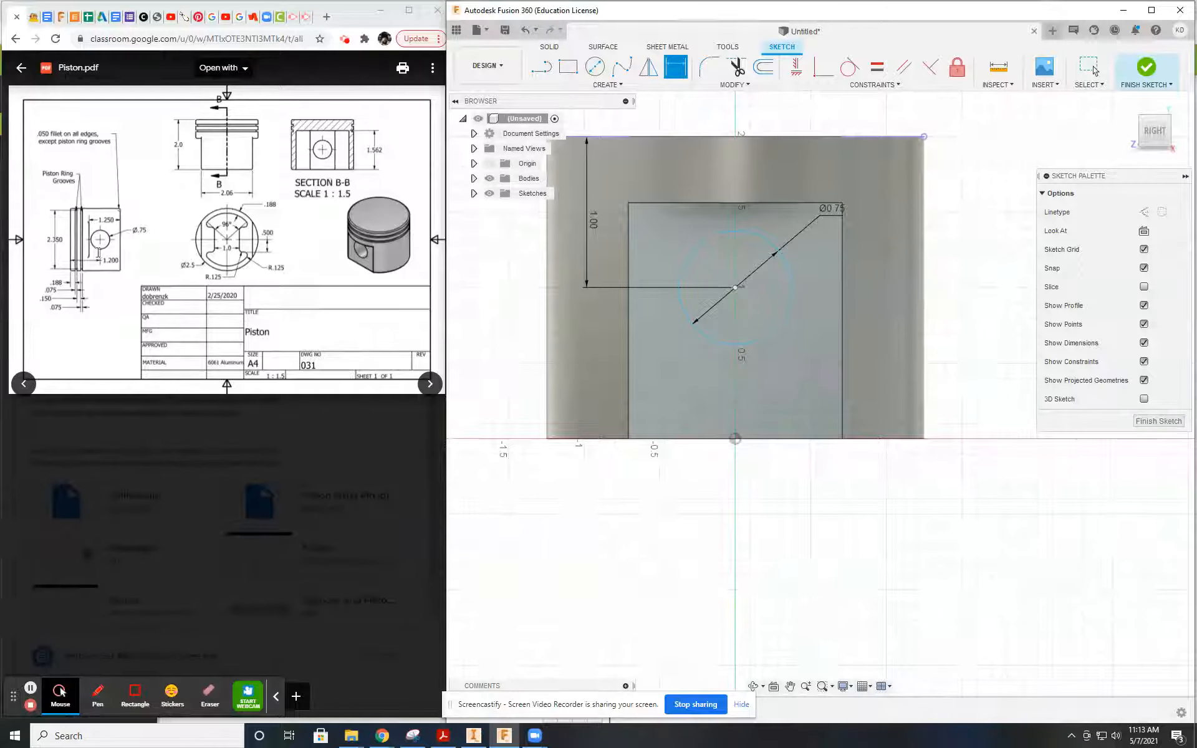
Step: Constrain the circle's centre vertically in line with the sketch origin
click(738, 67)
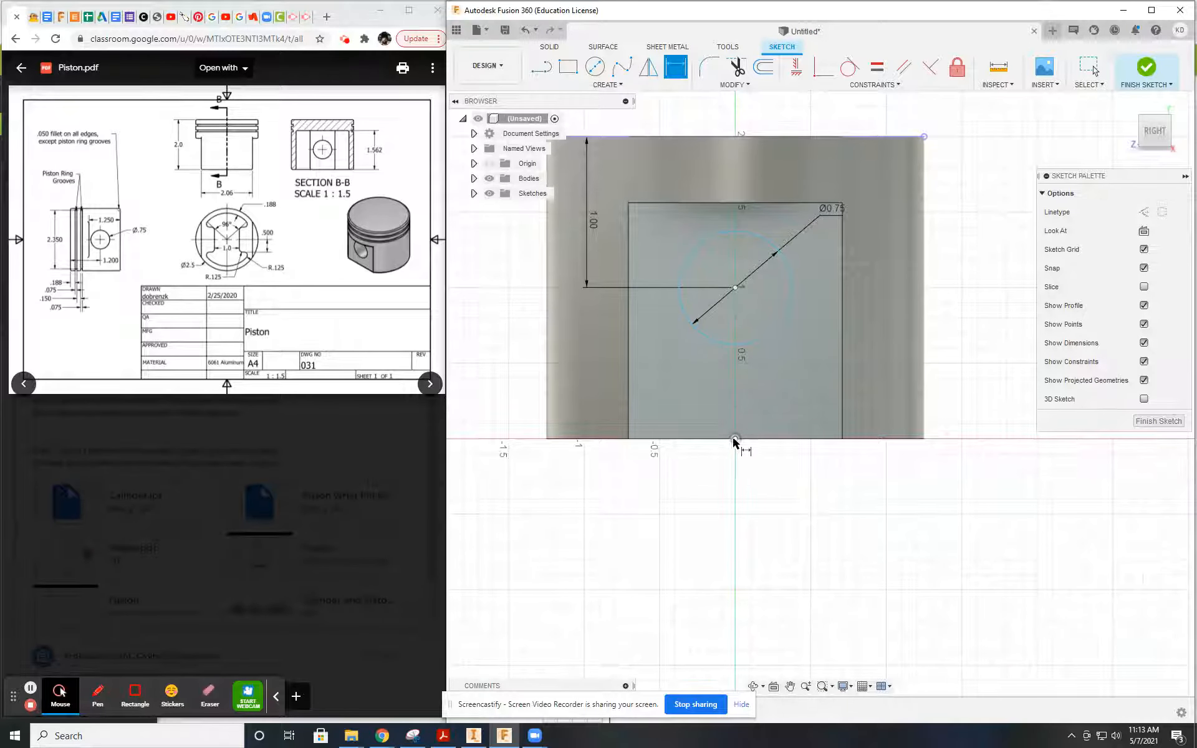
click(797, 67)
click(736, 287)
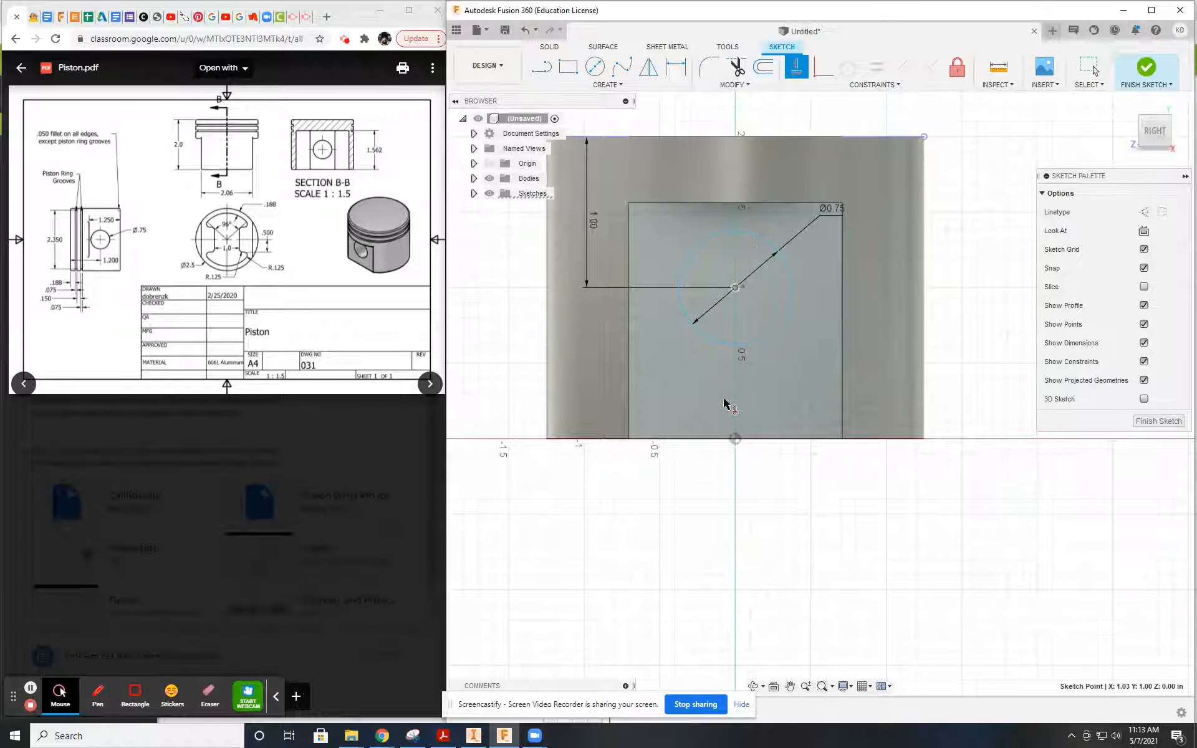
click(736, 439)
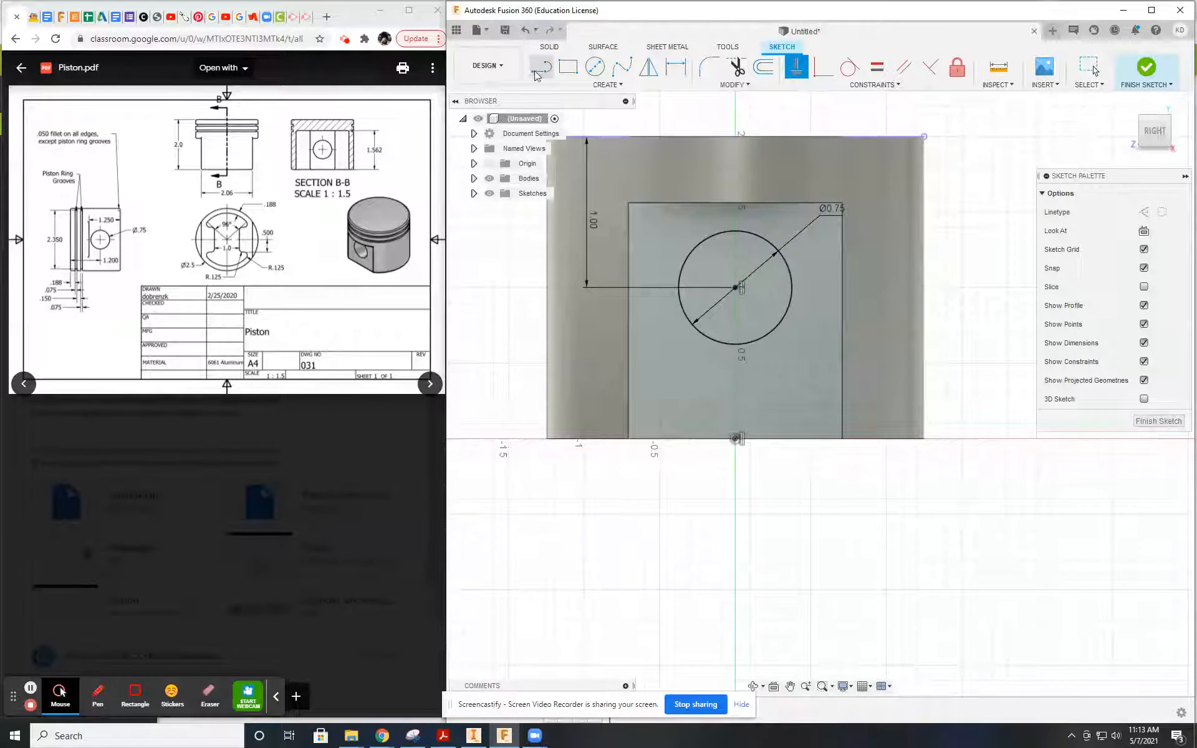
Step: Start an Extrude of the circular profile with the operation set to Cut
click(552, 48)
click(569, 66)
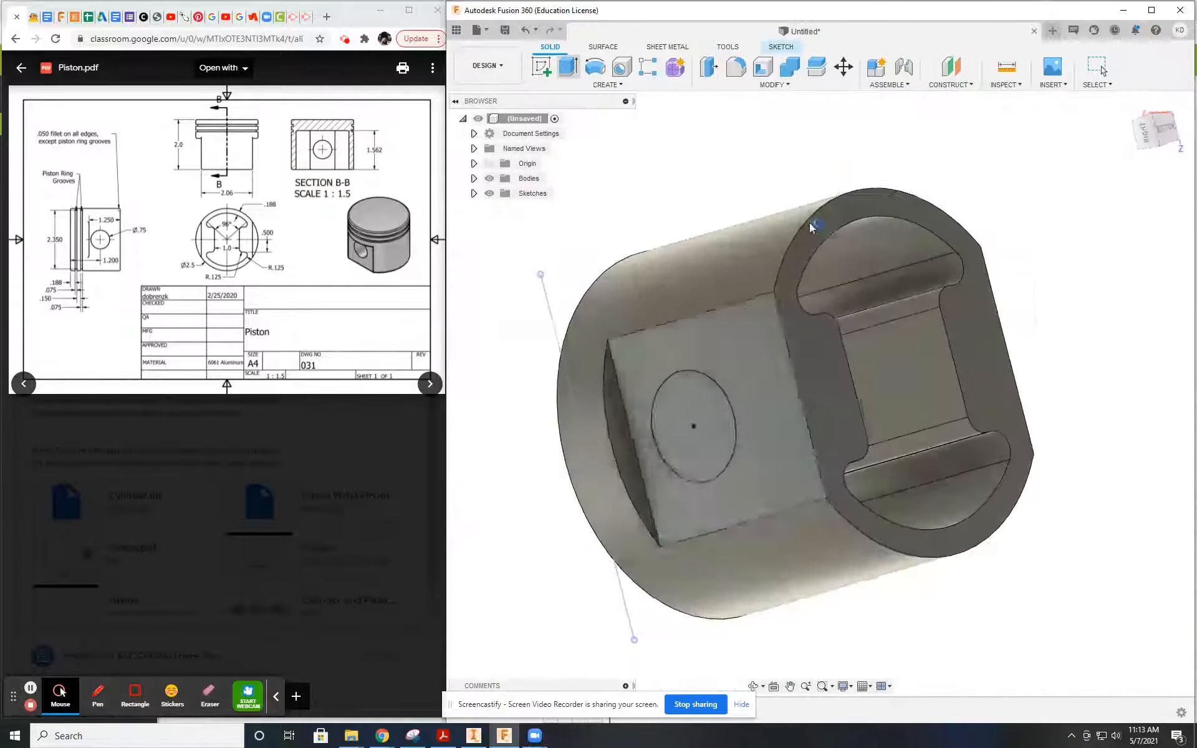
click(720, 431)
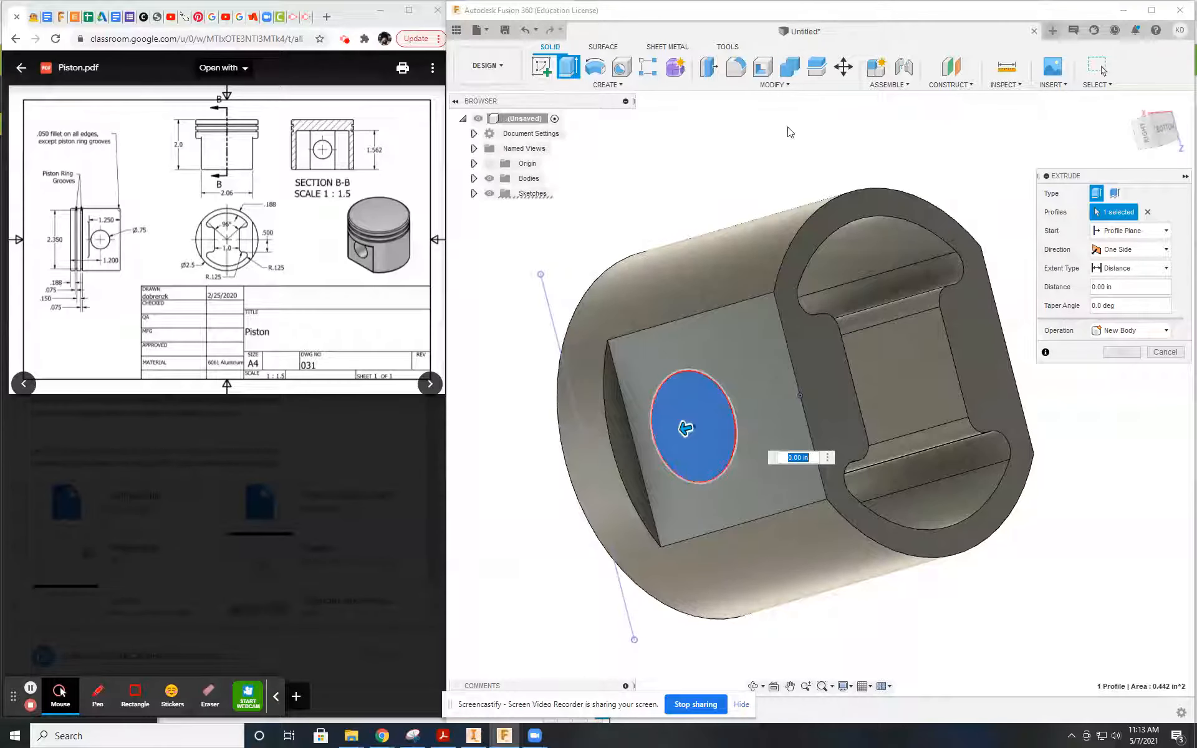
click(1147, 331)
click(1119, 378)
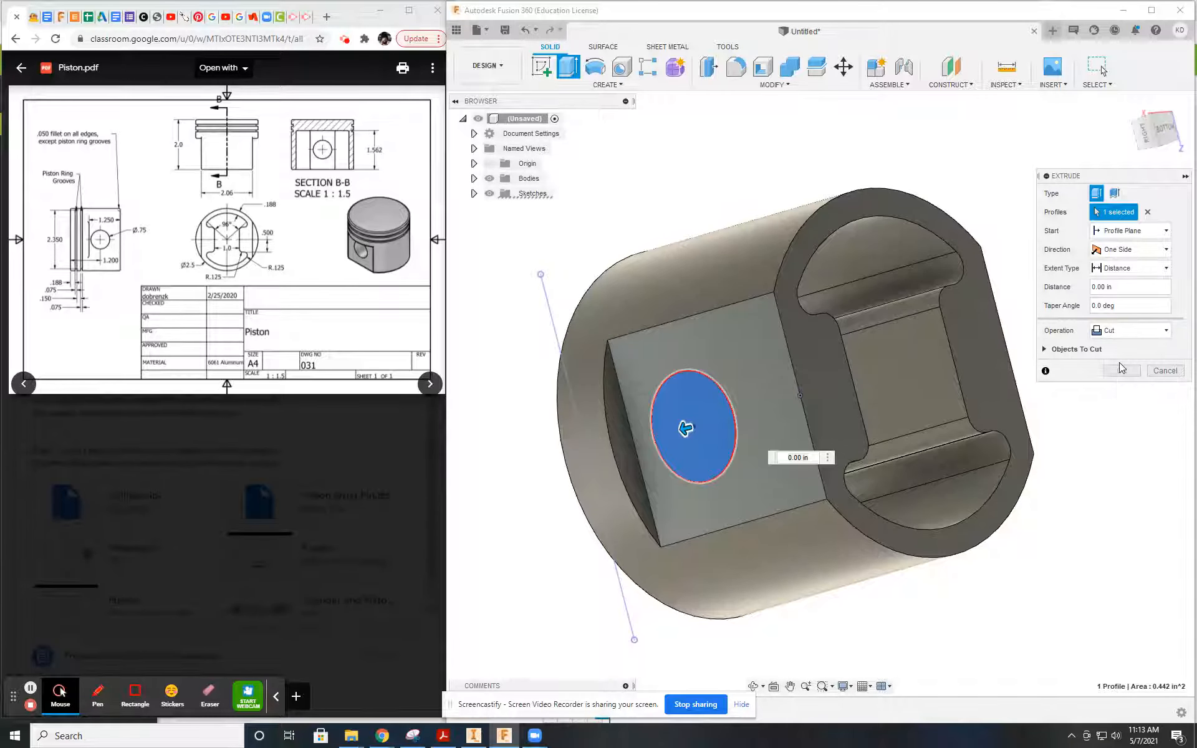
click(687, 433)
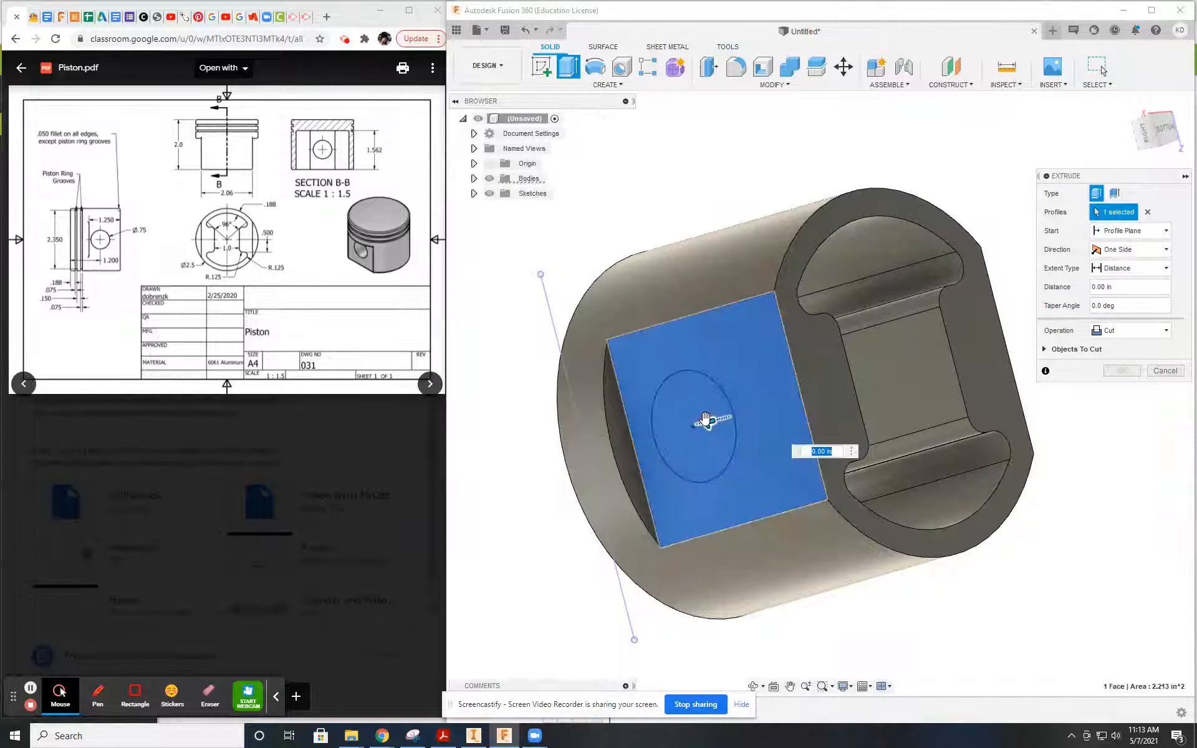
drag(706, 420, 1194, 206)
click(1124, 373)
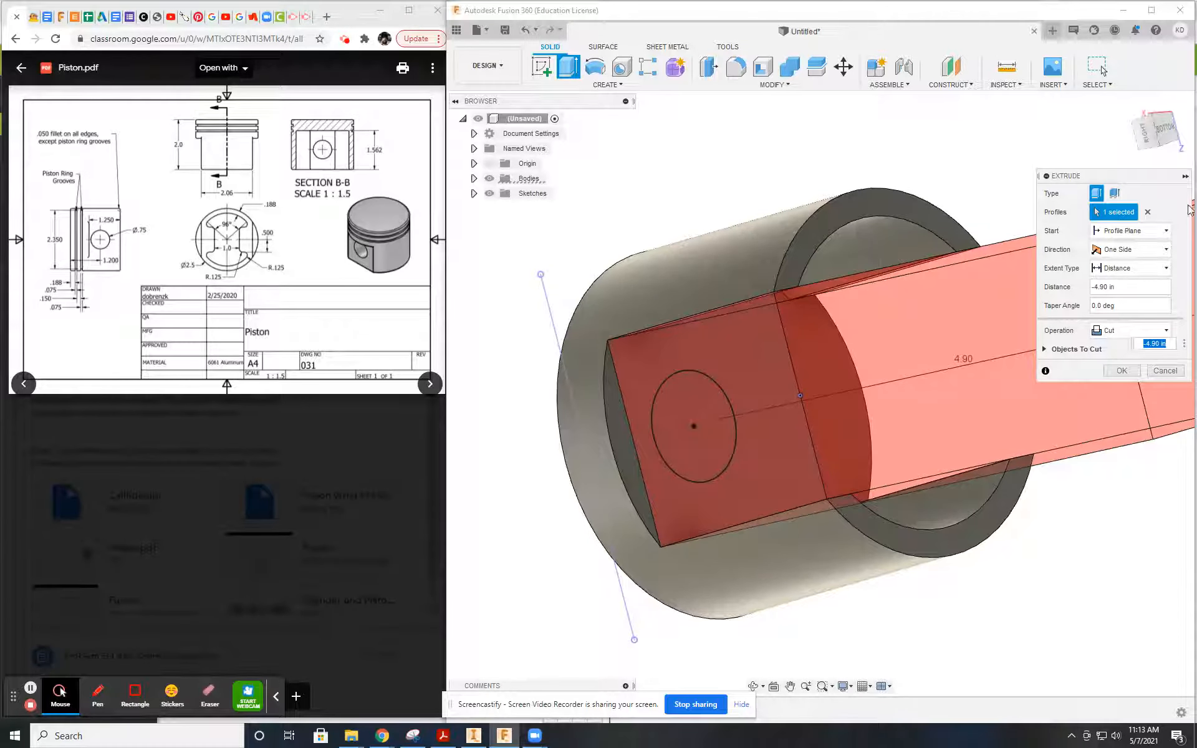
click(1148, 212)
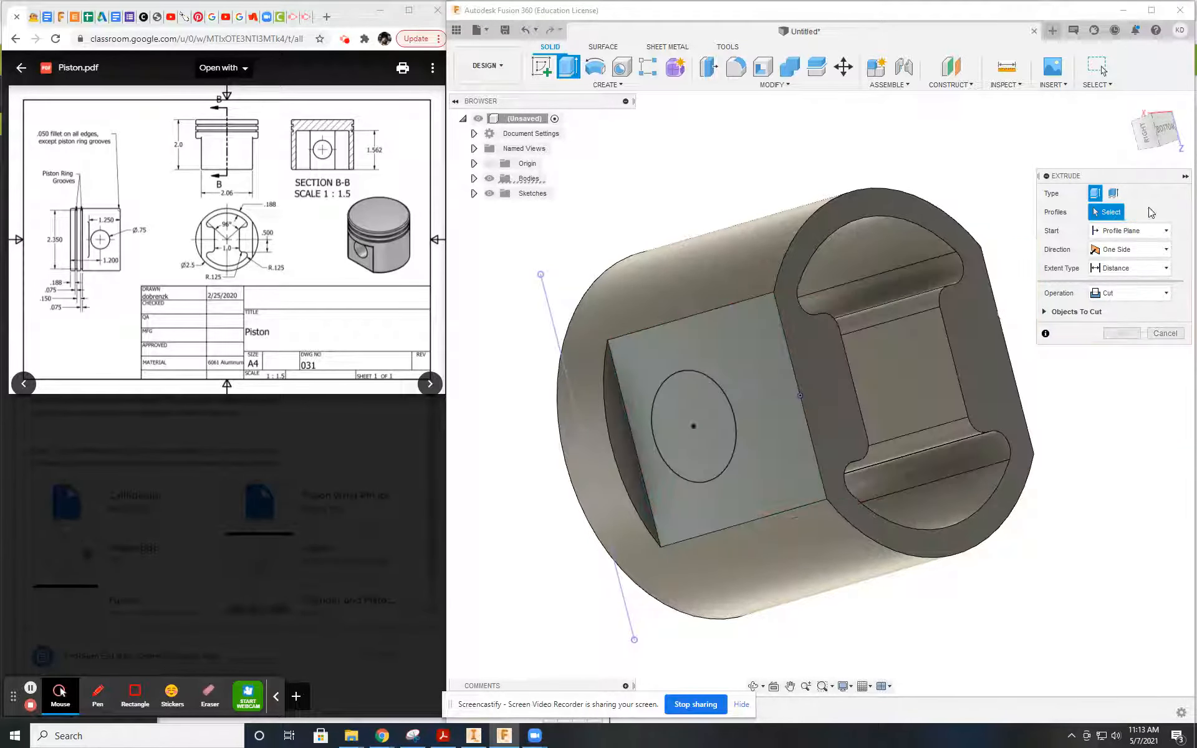
Step: Select the circle as the profile and cut the pin hole through the whole piston with extent type All
click(695, 441)
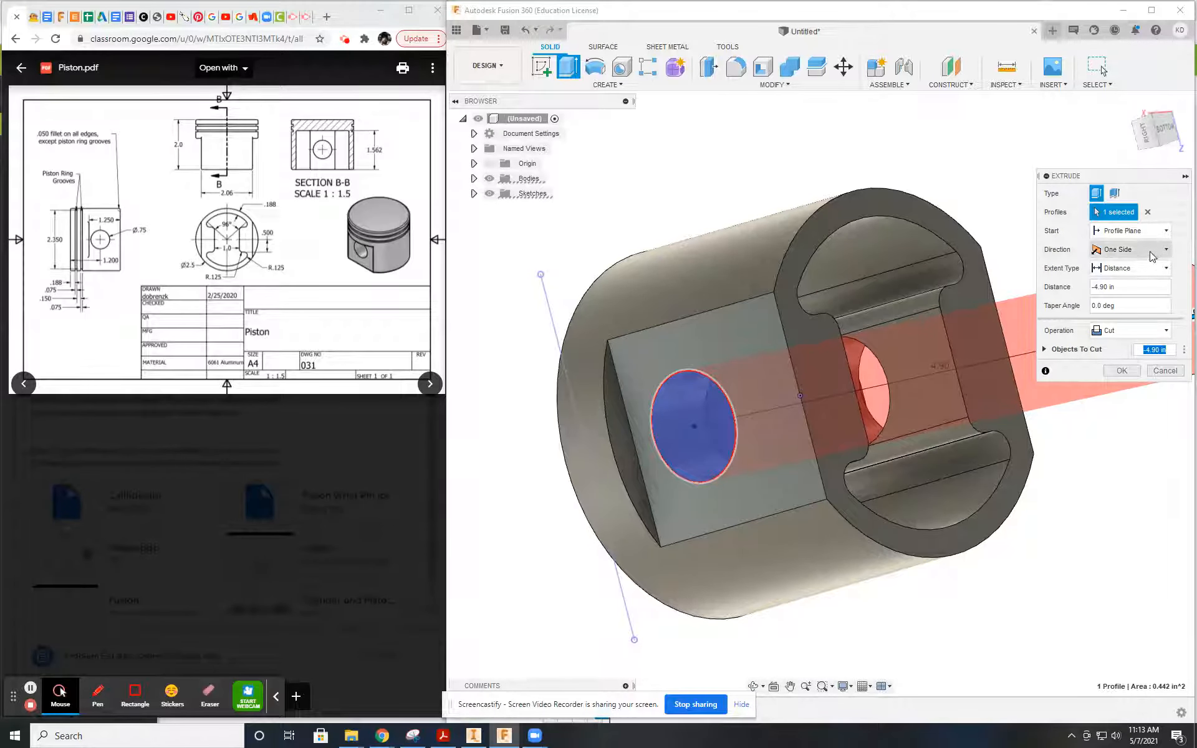
click(1132, 269)
click(1122, 313)
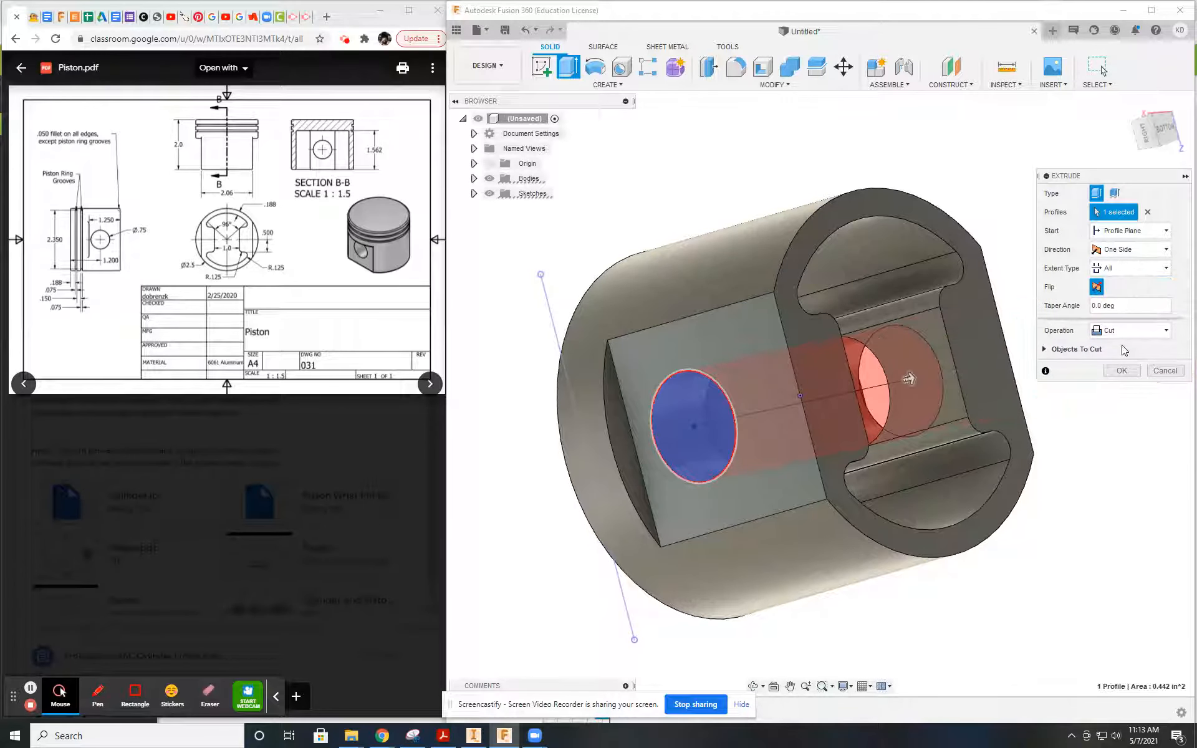
shift+middle_drag(1018, 529, 902, 538)
shift+middle_drag(921, 393, 914, 477)
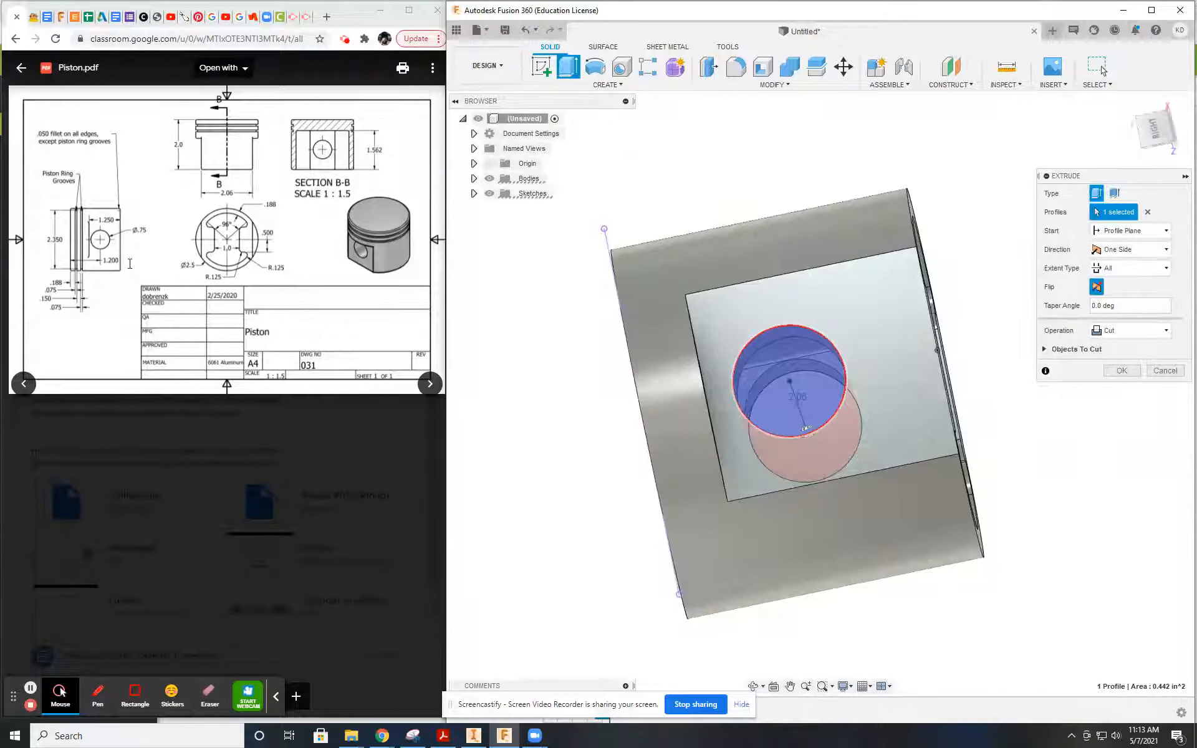
click(1122, 370)
shift+middle_drag(885, 467, 871, 480)
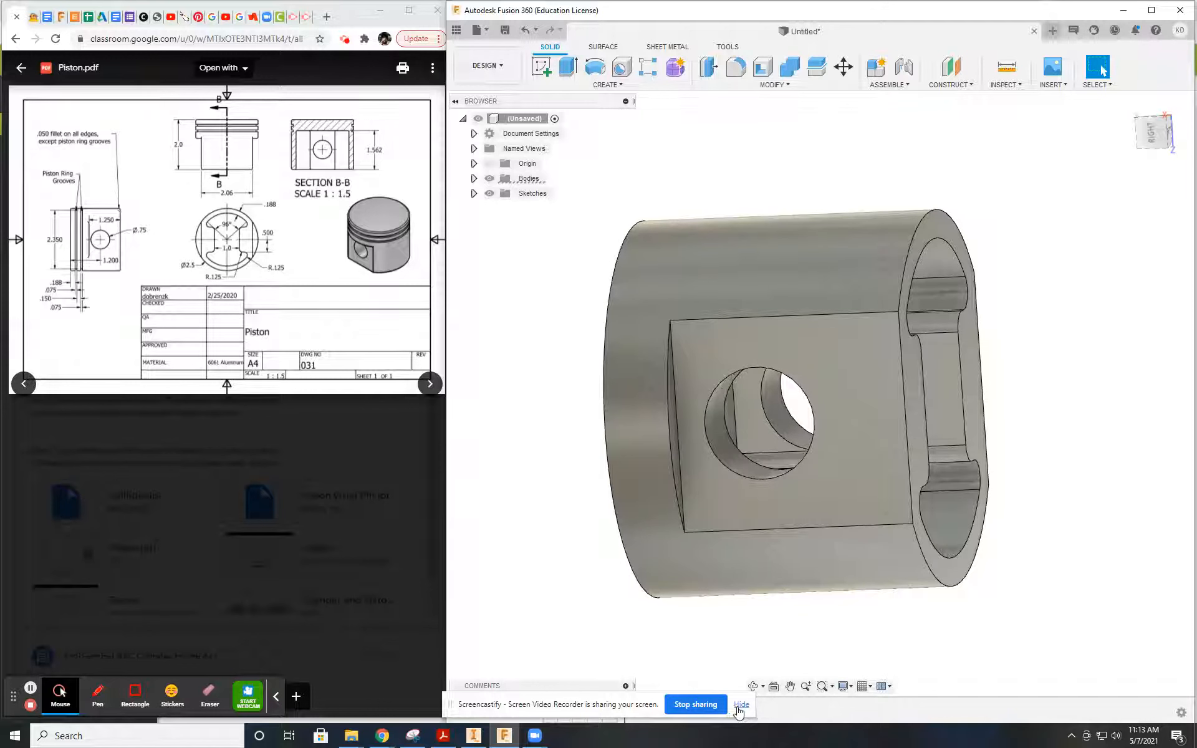
Step: Edit the pin hole's sketch and set the distance from the closed-end edge to the circle's centre to 1.2 in
click(741, 706)
double_click(603, 712)
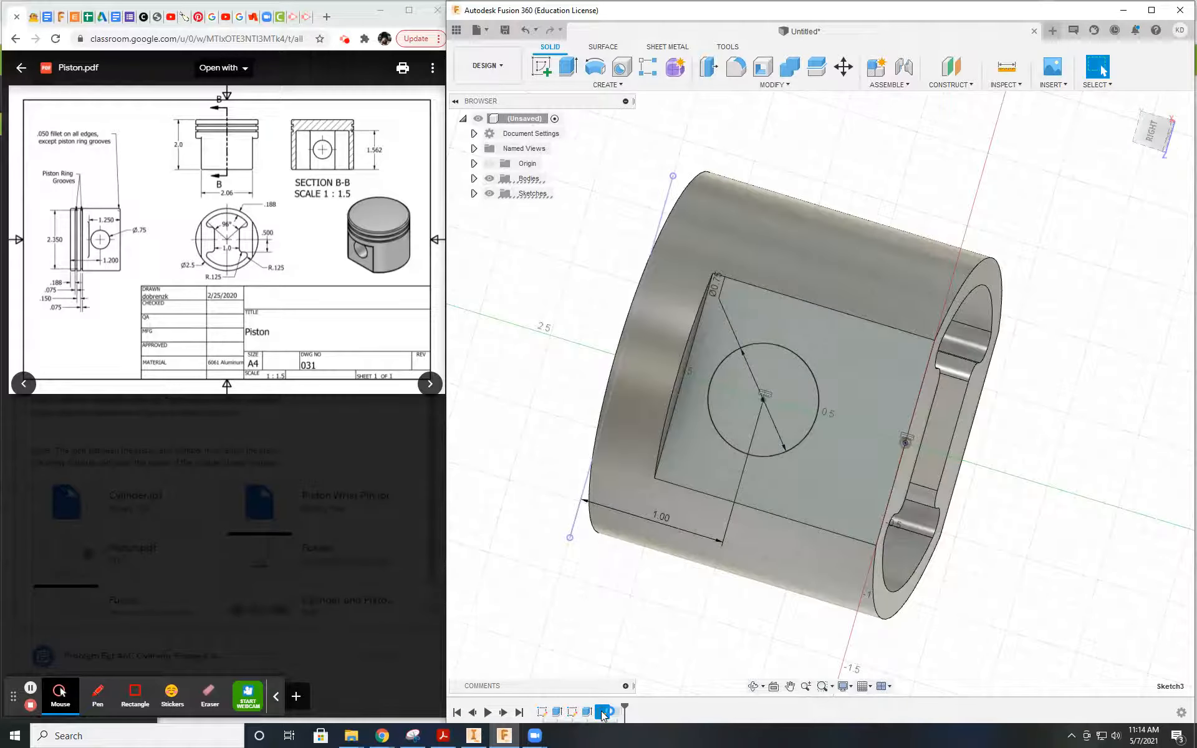
double_click(672, 302)
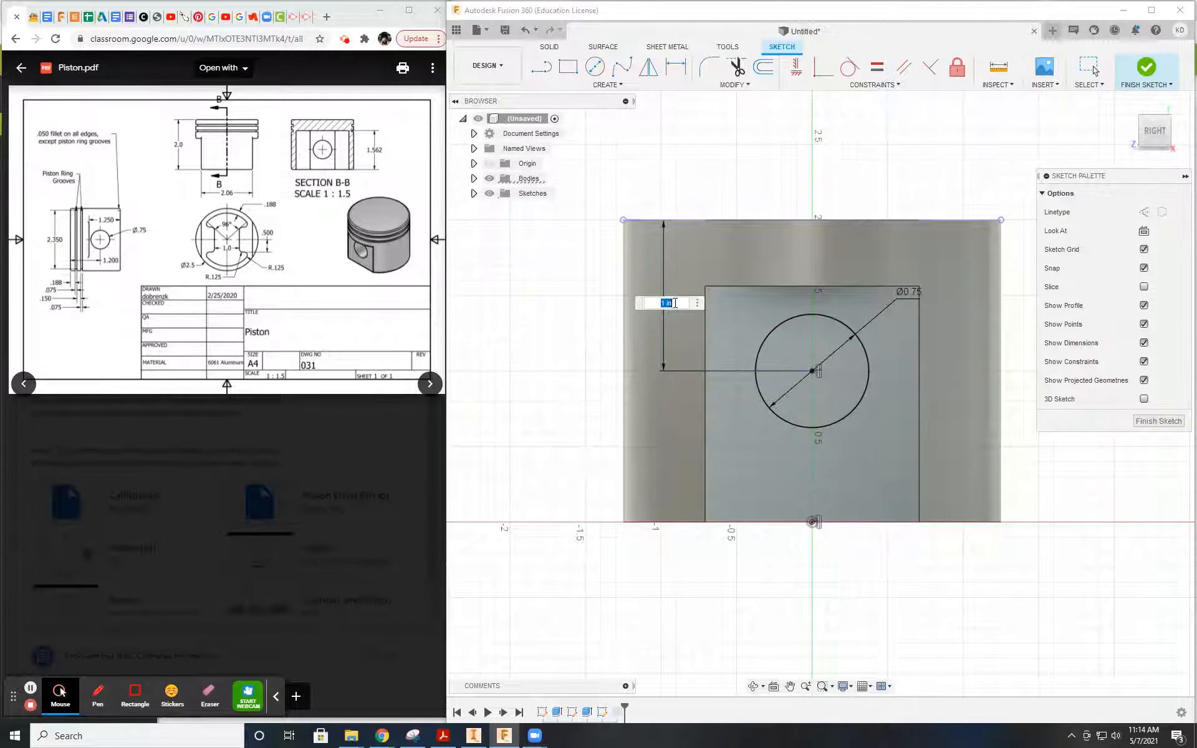
text(1.2)
key(Return)
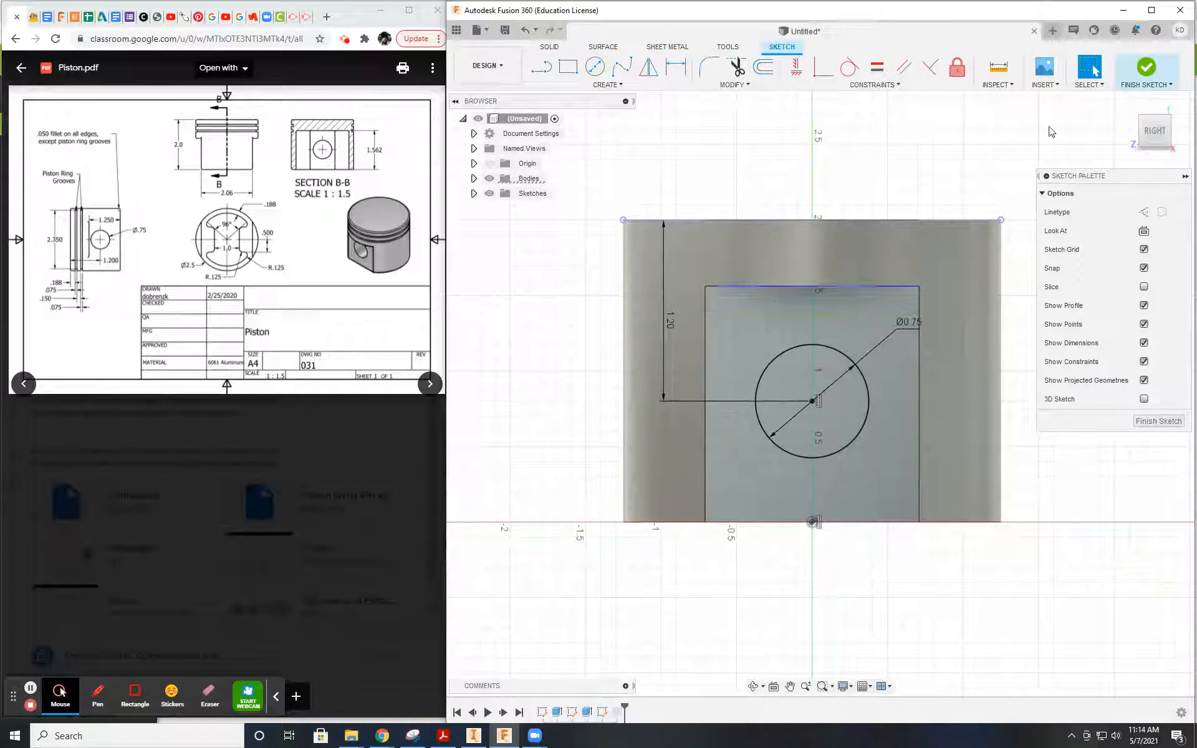
click(1146, 68)
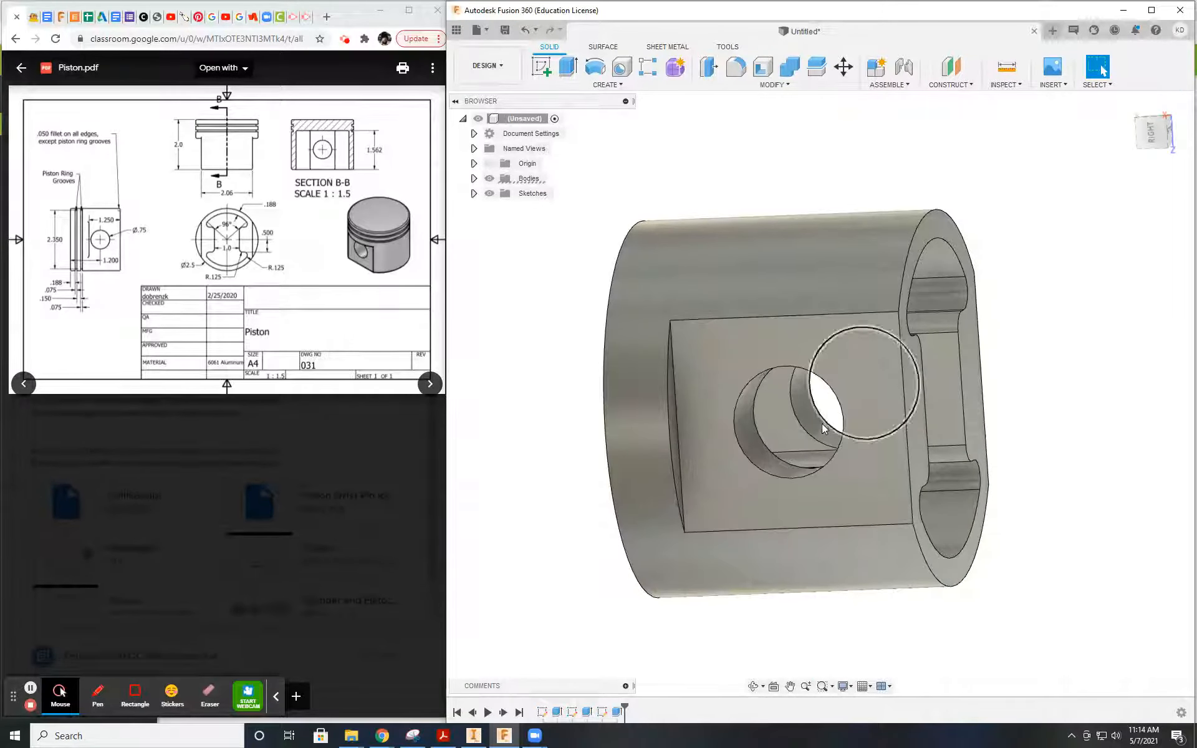
Step: Show Sketch2 on the model and hide it again
mouse_move(825, 426)
shift+middle_down()
mouse_move(835, 423)
mouse_move(758, 418)
mouse_move(837, 396)
mouse_move(893, 444)
mouse_move(871, 391)
mouse_move(811, 410)
shift+middle_up()
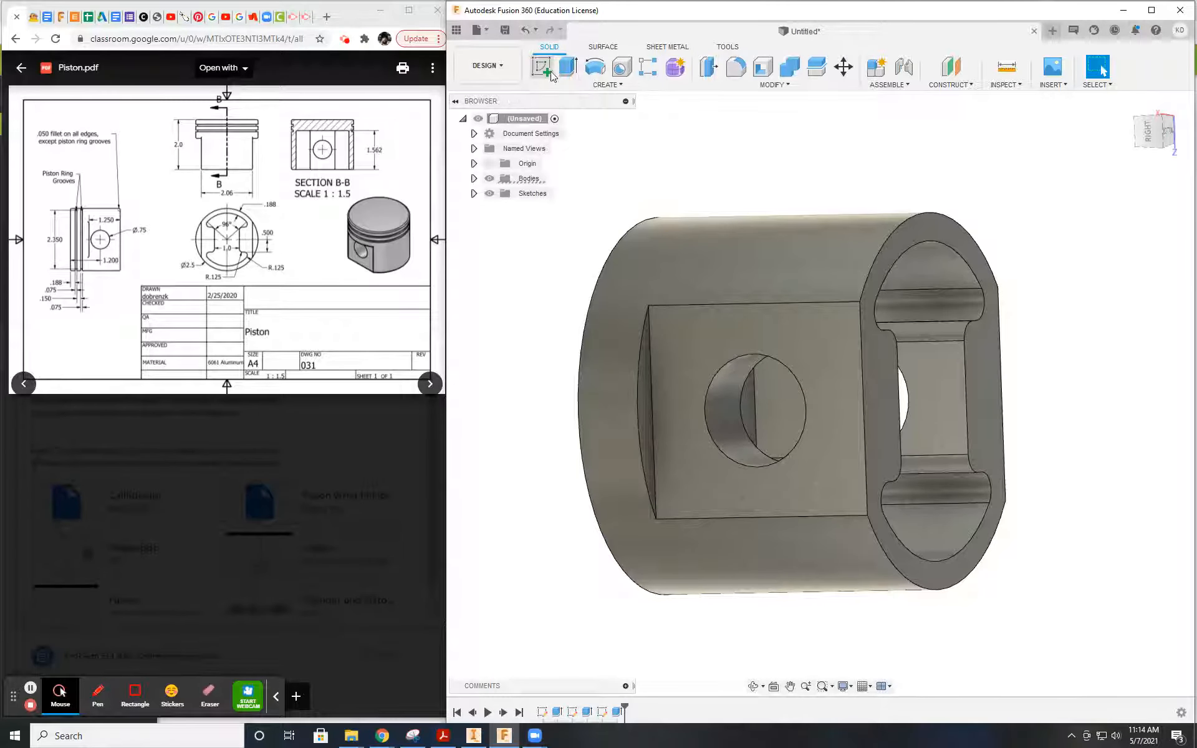
click(474, 194)
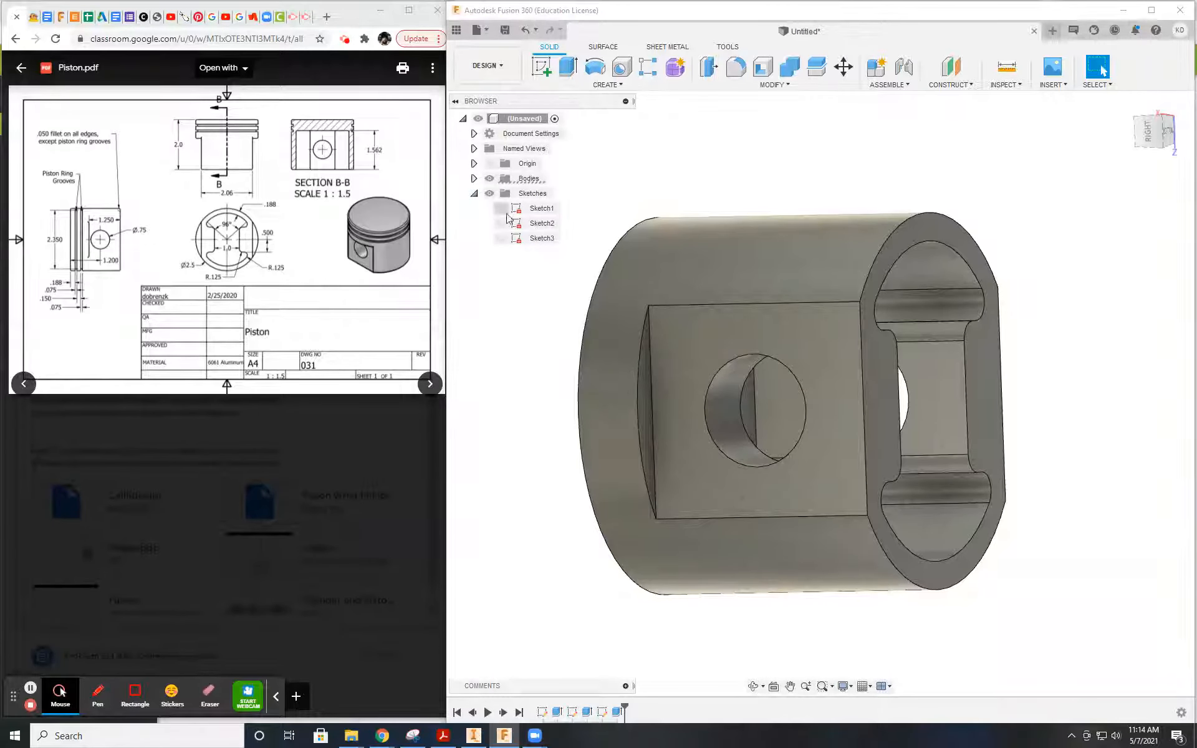
click(506, 226)
click(502, 224)
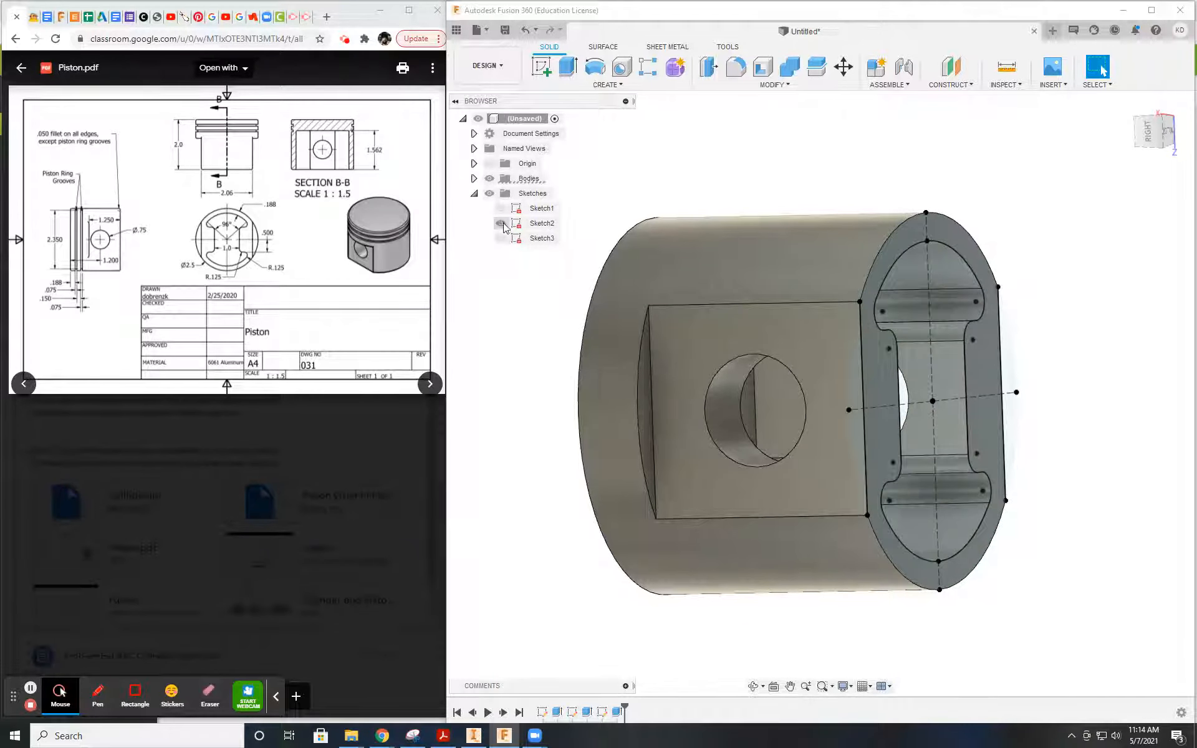
click(501, 223)
Step: Start a sketch on the crescent-shaped ledge at the end of the flat and pick its straight and curved edges for Project
click(542, 66)
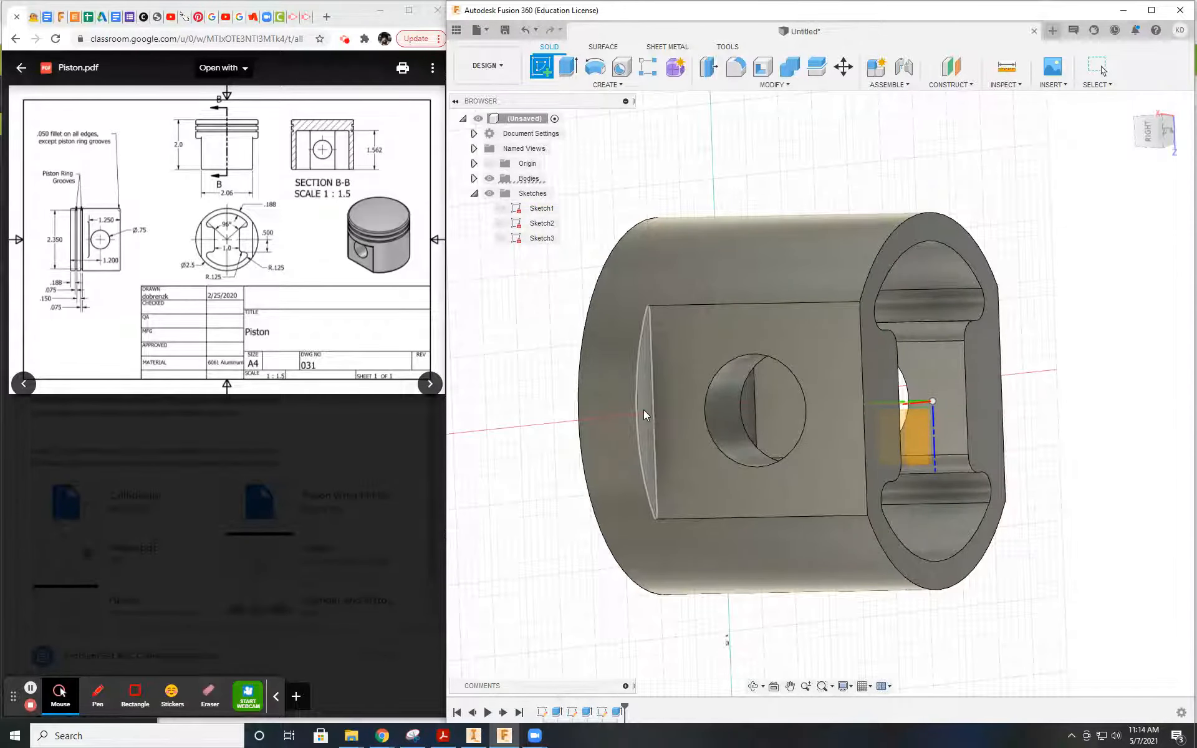
click(651, 413)
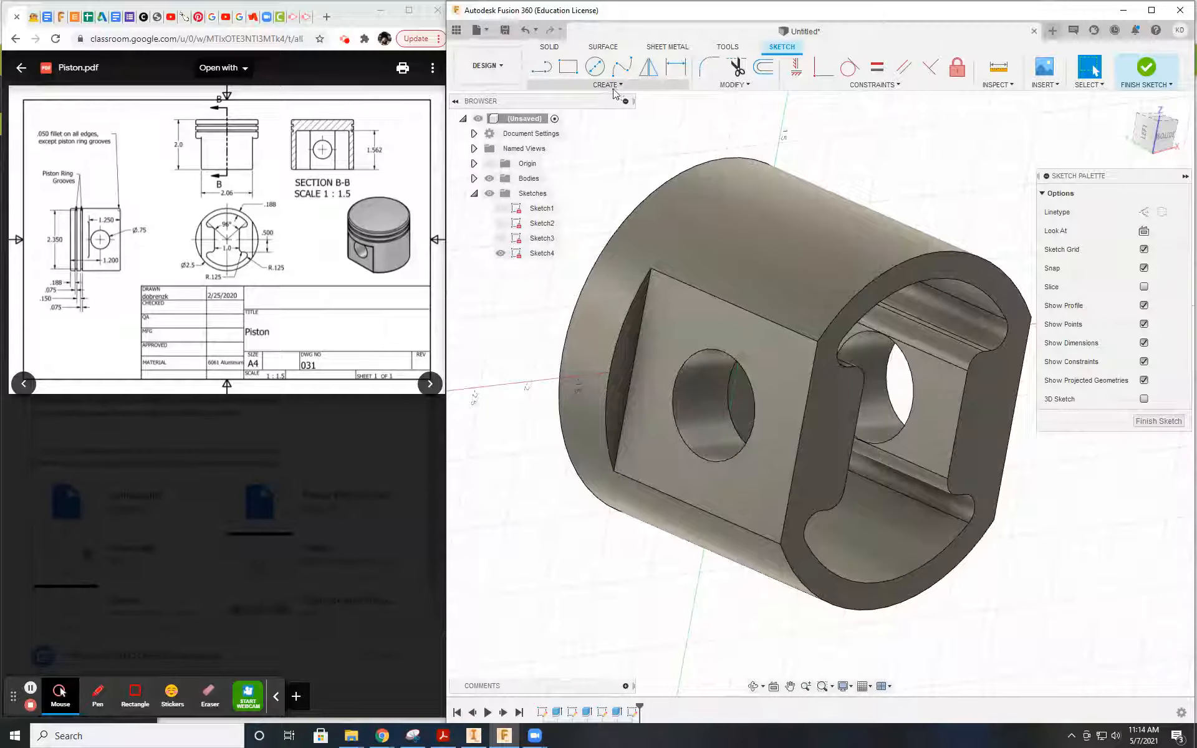
click(608, 84)
mouse_move(591, 307)
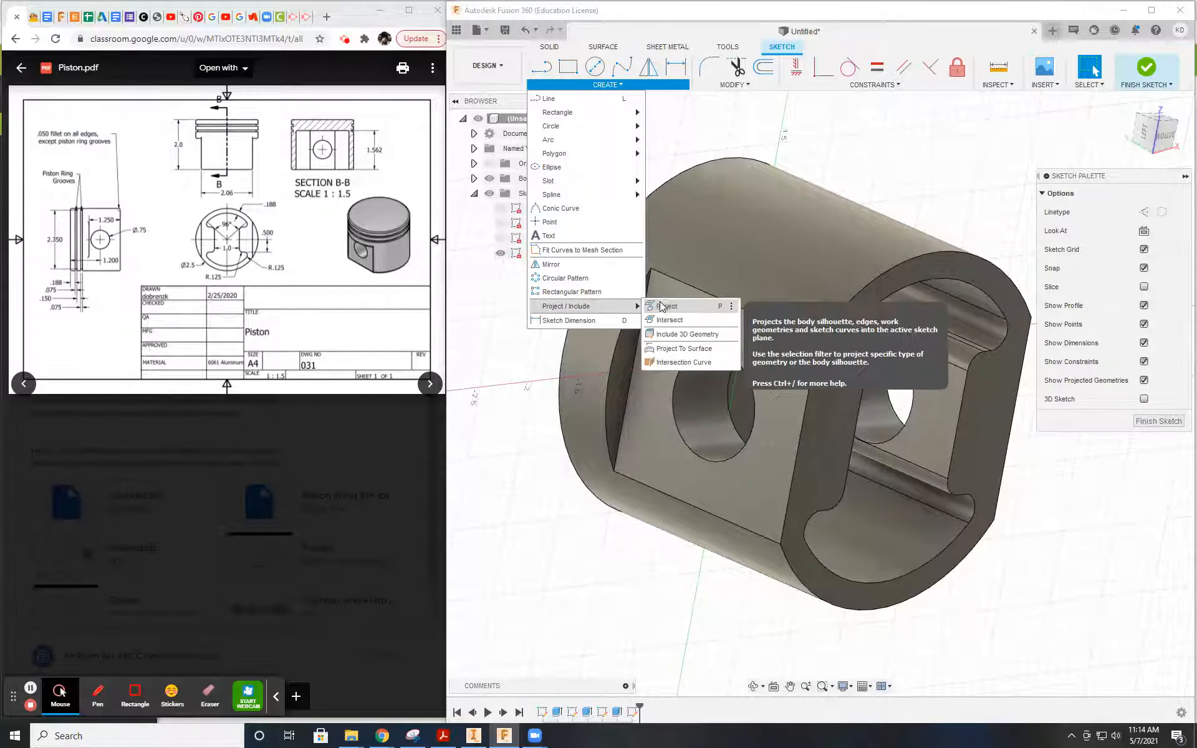
click(664, 307)
click(628, 338)
click(626, 324)
Step: Add the crescent ledge on the piston's opposite side to the projected geometry and apply the projection
shift+middle_drag(865, 489, 552, 461)
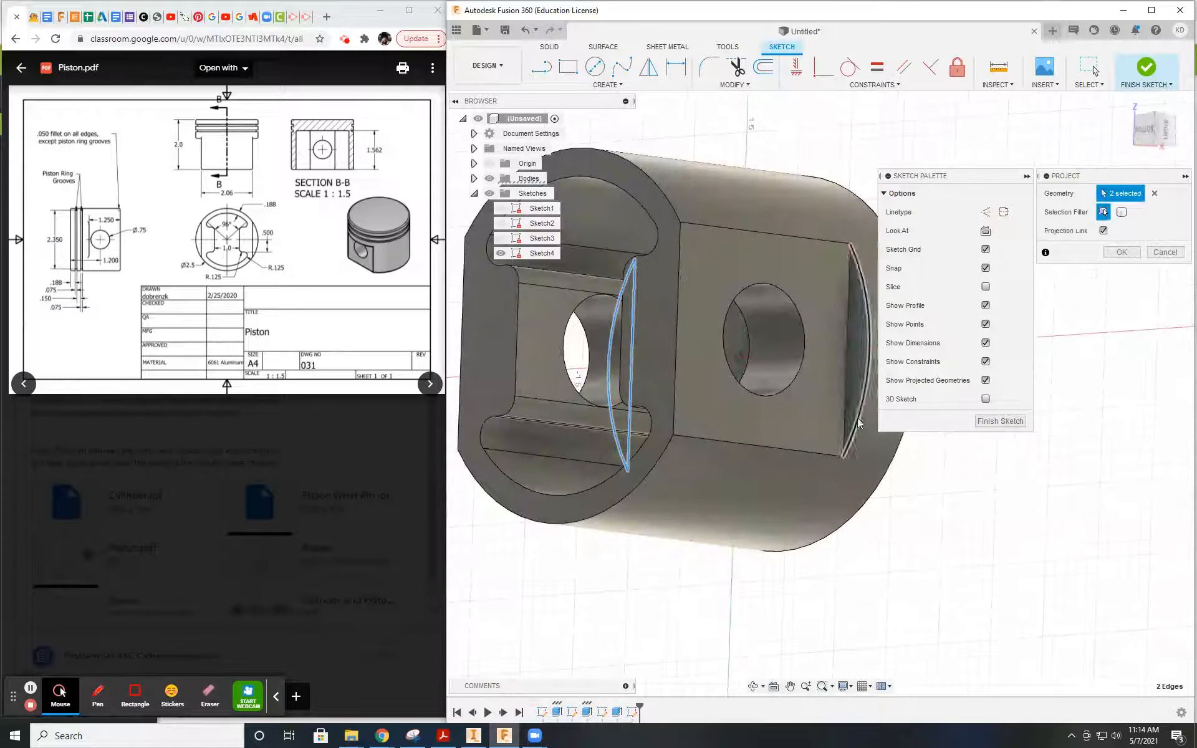
click(858, 372)
click(858, 372)
shift+middle_drag(681, 402, 761, 420)
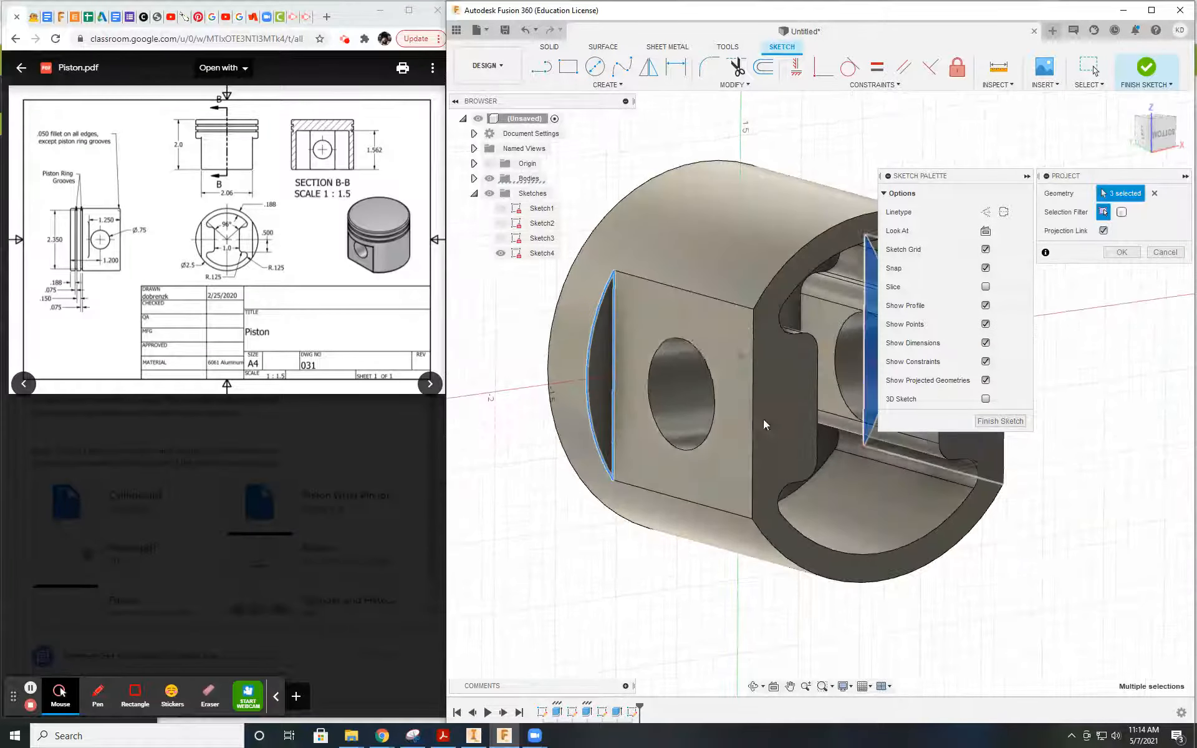
click(1120, 257)
Step: Extrude both projected crescent profiles toward the open end by 1.562-1.250 in with the Join operation
shift+middle_drag(948, 493, 867, 493)
click(607, 84)
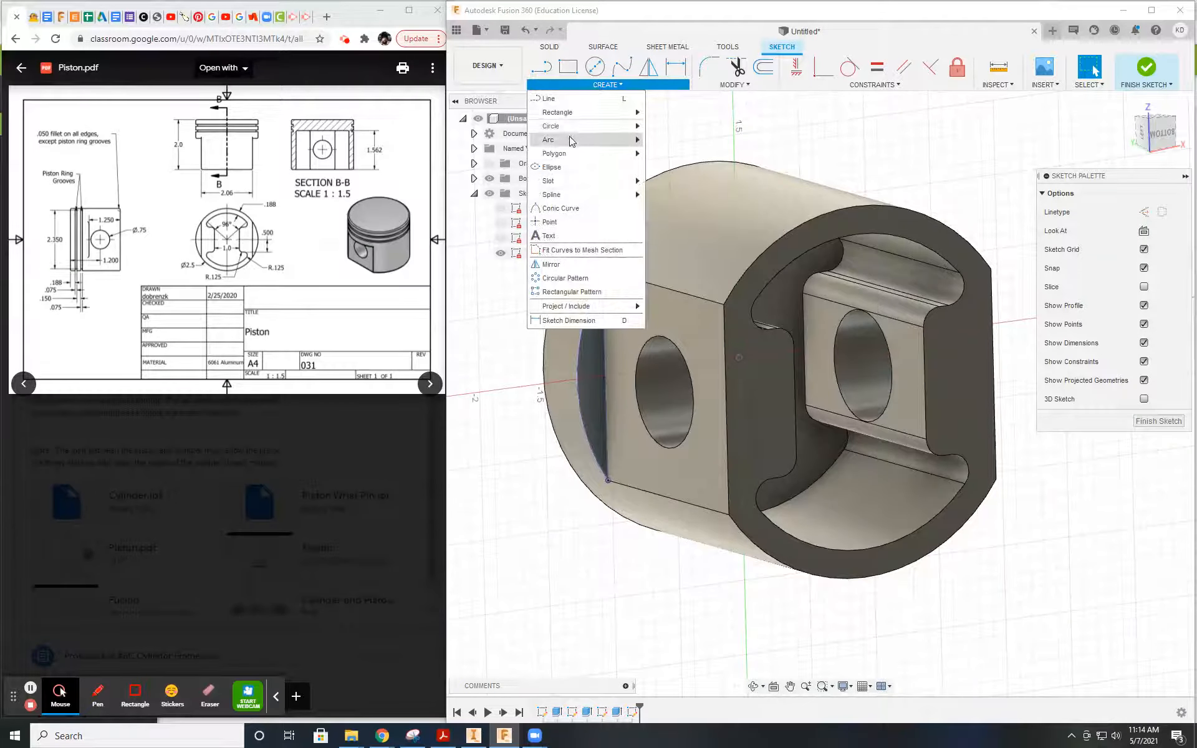
key(e)
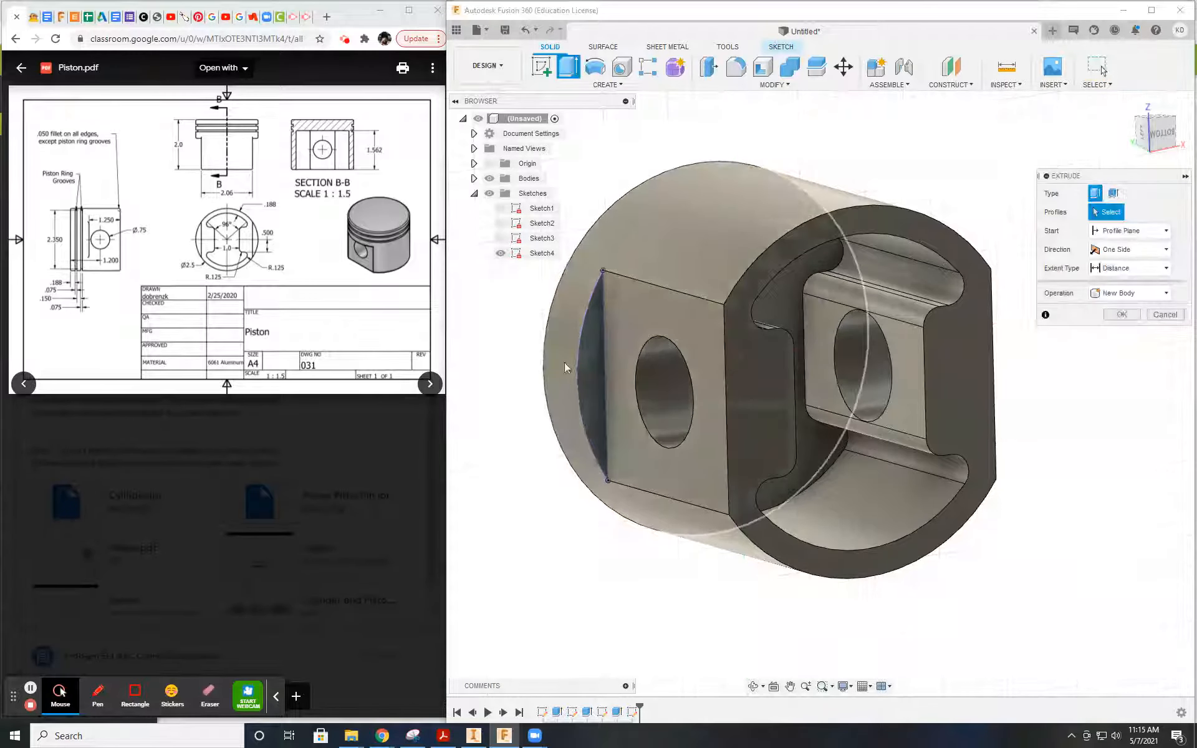
click(593, 361)
shift+middle_drag(827, 467, 917, 357)
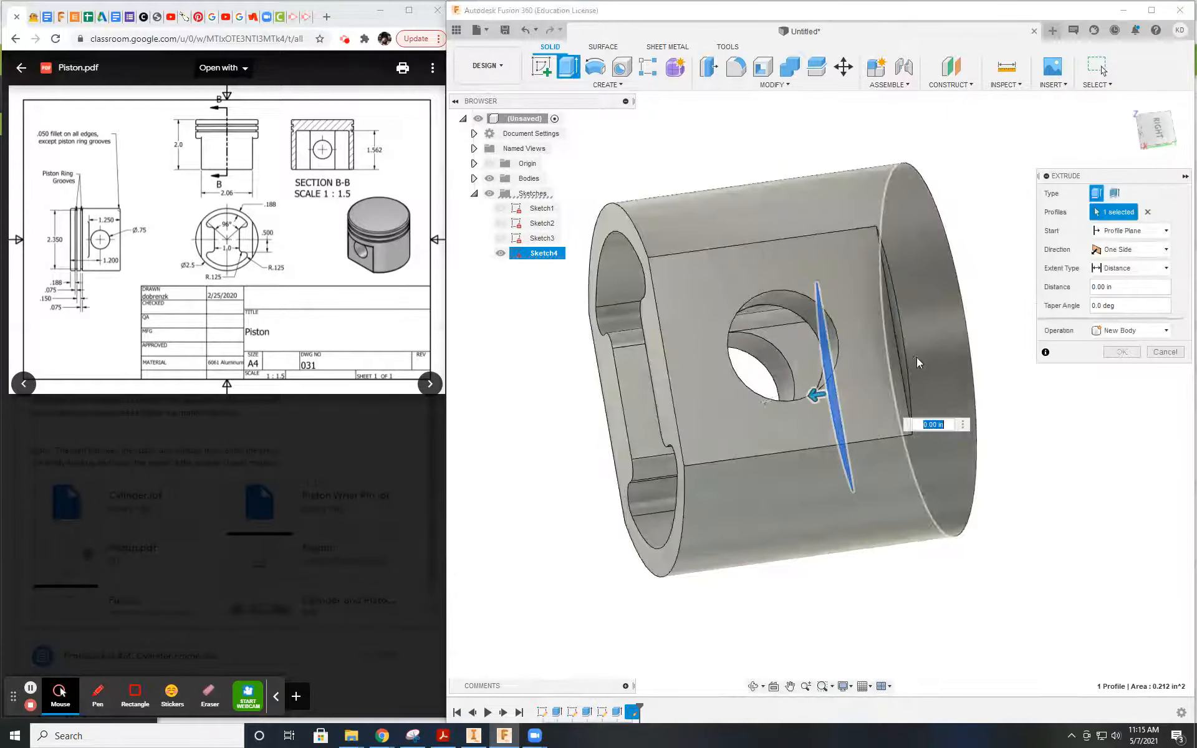
click(900, 341)
shift+middle_drag(806, 404, 973, 387)
click(1153, 287)
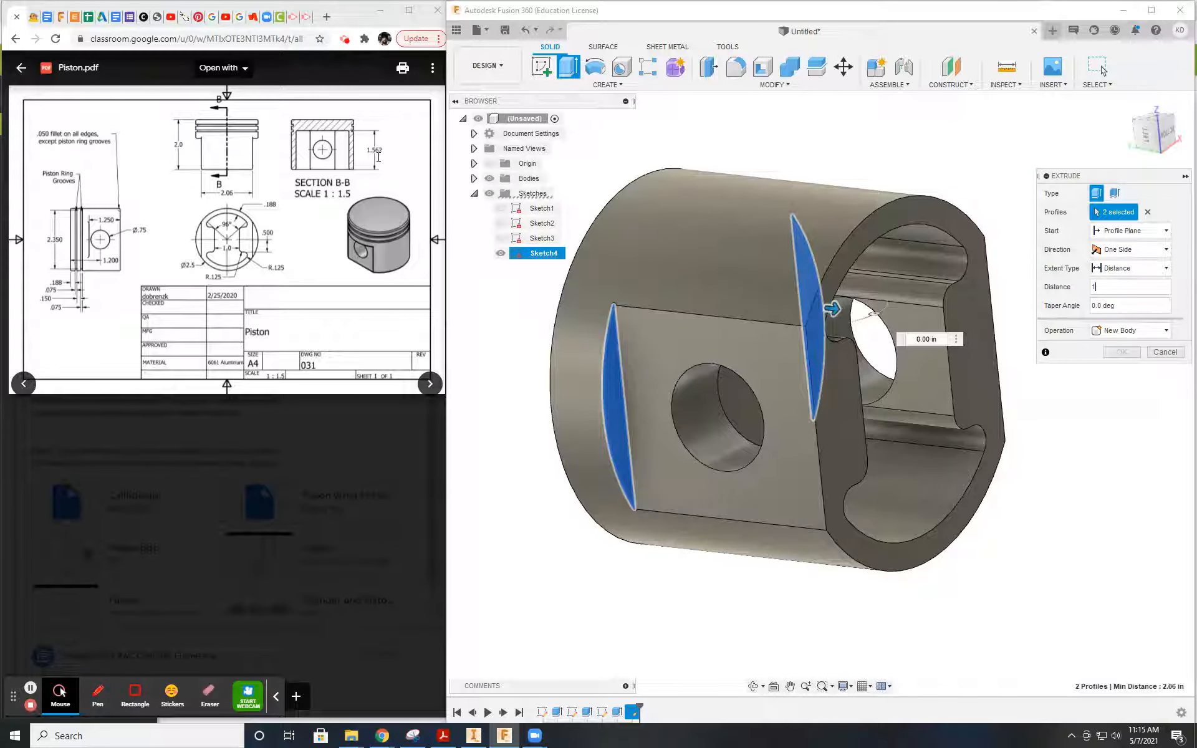
key(Return)
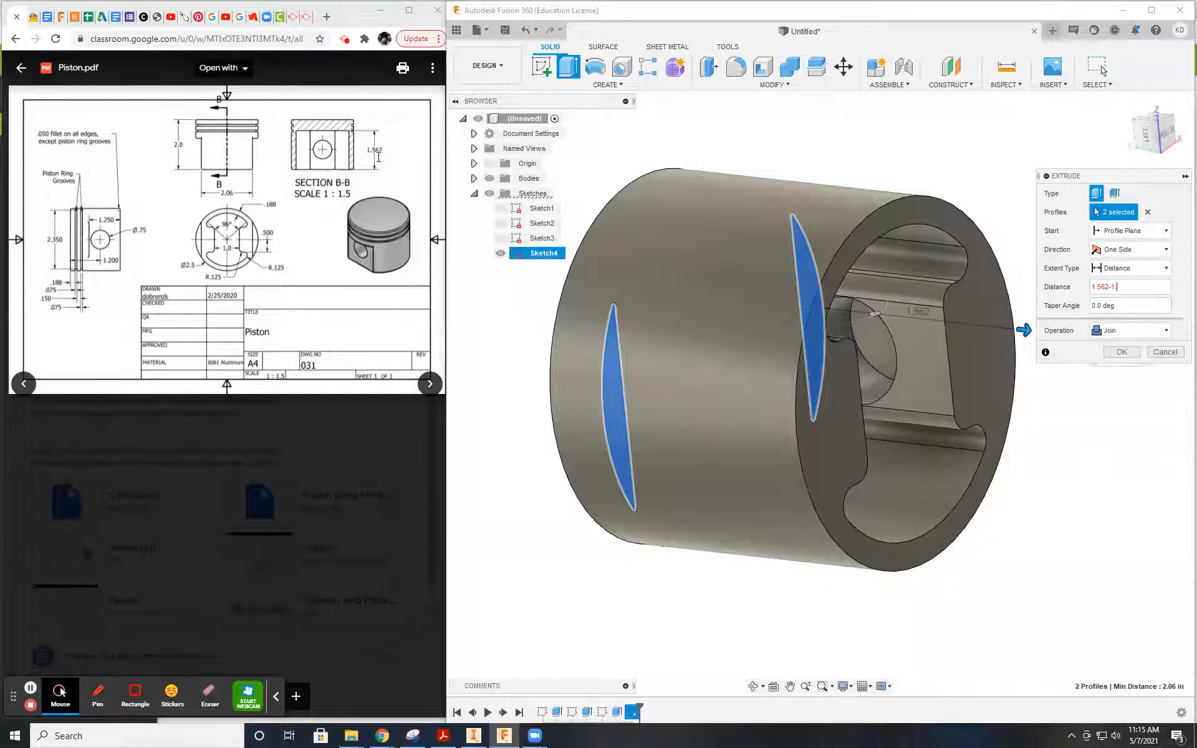
key(Return)
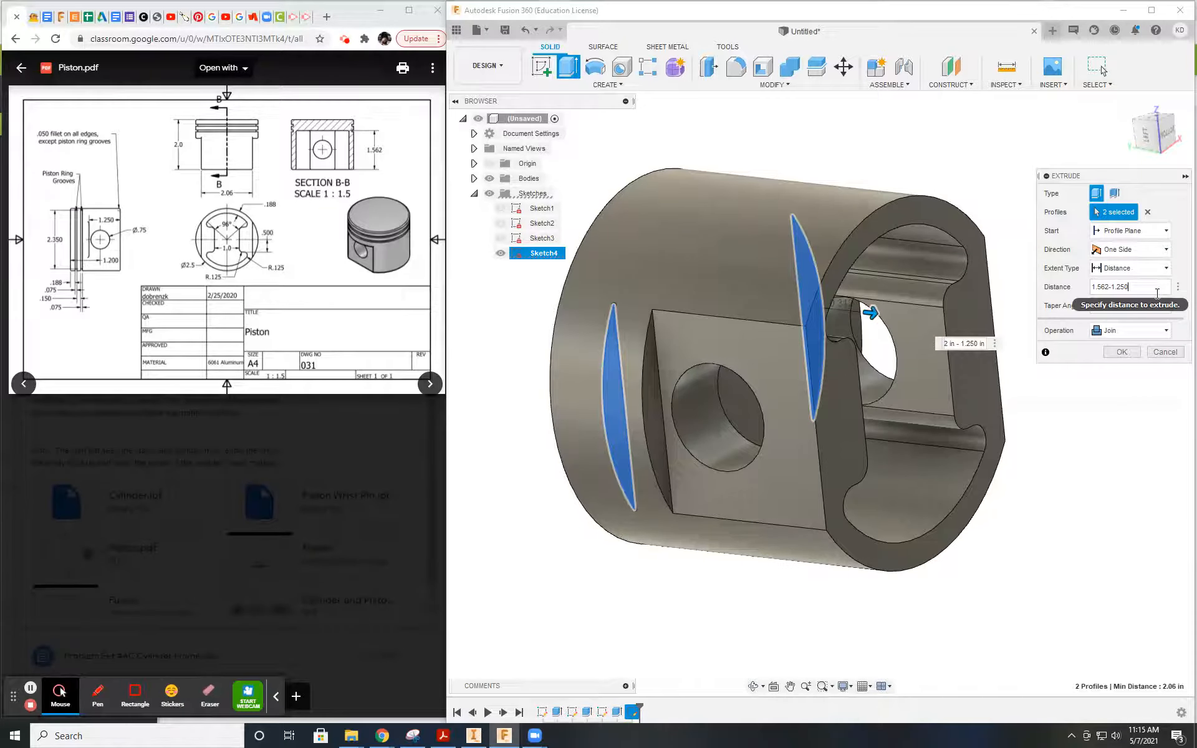
key(Tab)
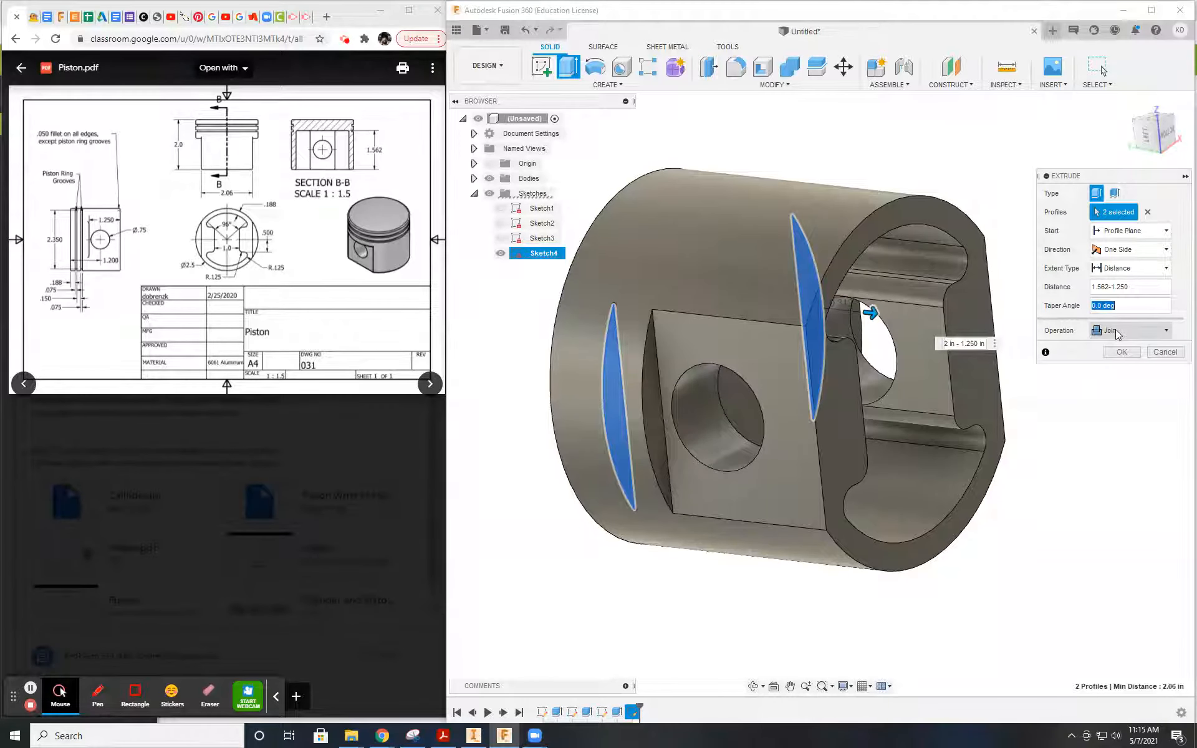
click(1146, 292)
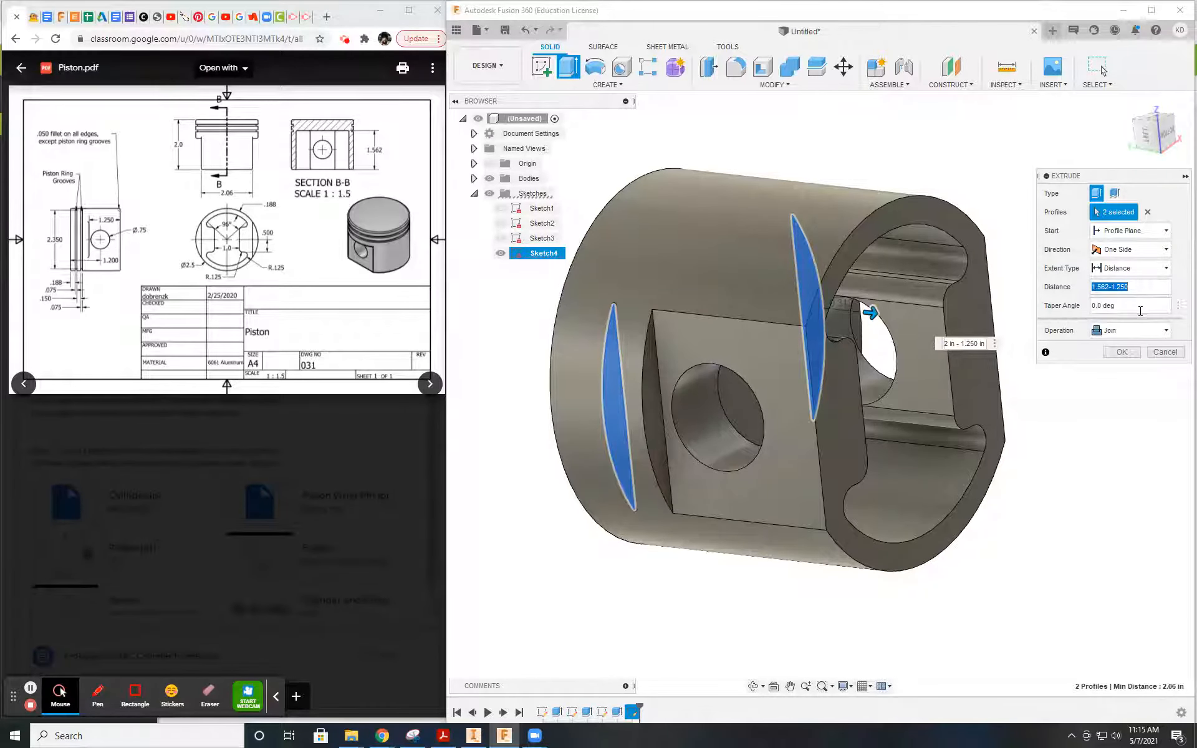
click(1121, 352)
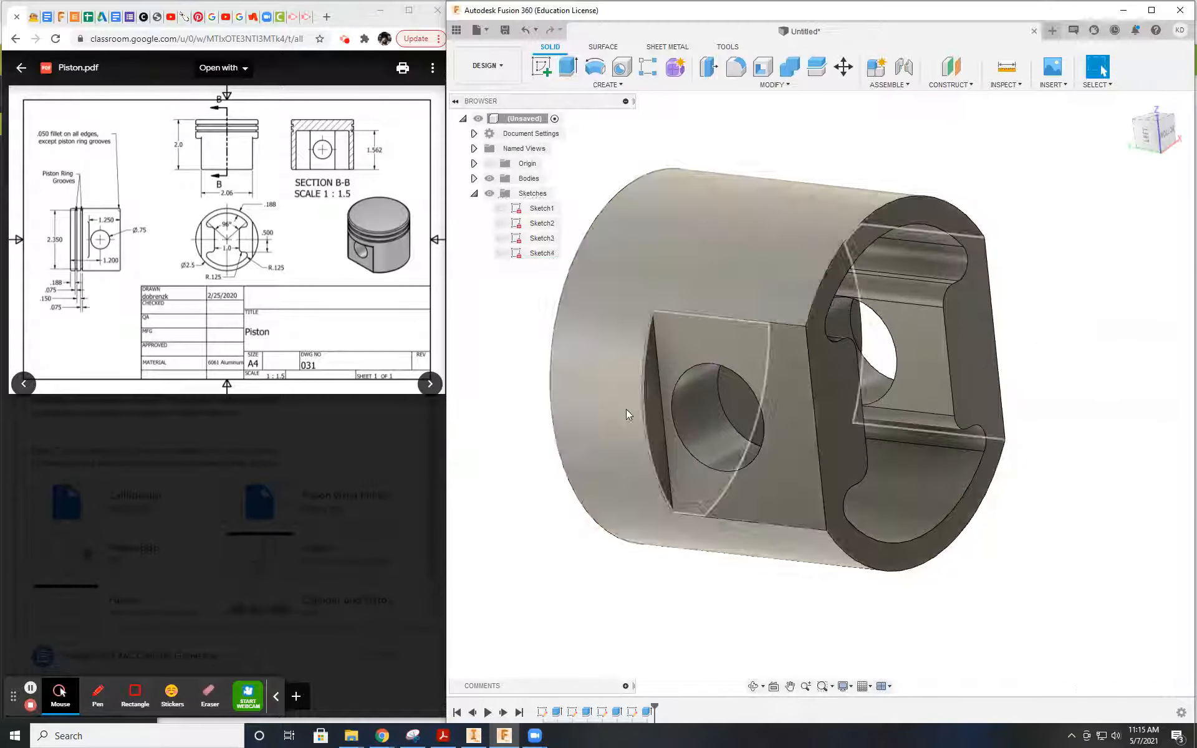
Step: Start a sketch on the origin mid-plane that runs through the piston's axis, perpendicular to the pin hole
mouse_move(753, 496)
shift+middle_down()
mouse_move(778, 479)
mouse_move(711, 491)
shift+middle_up()
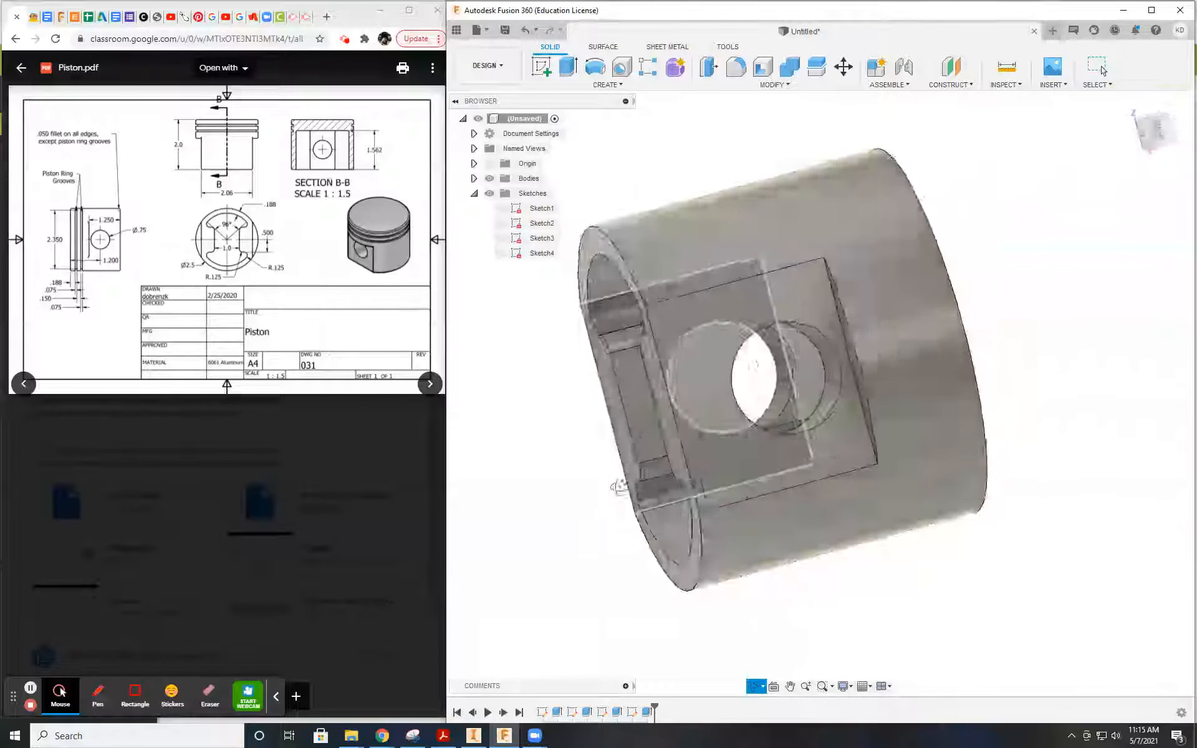
shift+middle_drag(620, 487, 931, 326)
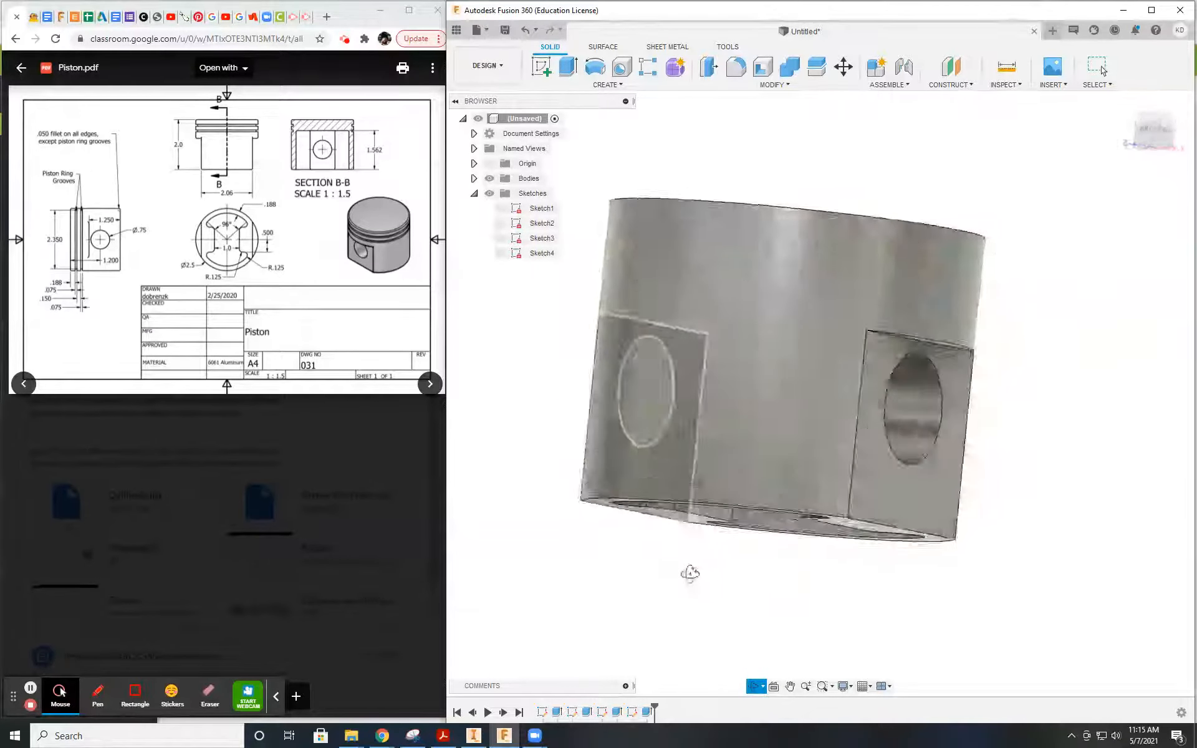
shift+middle_drag(730, 596, 780, 611)
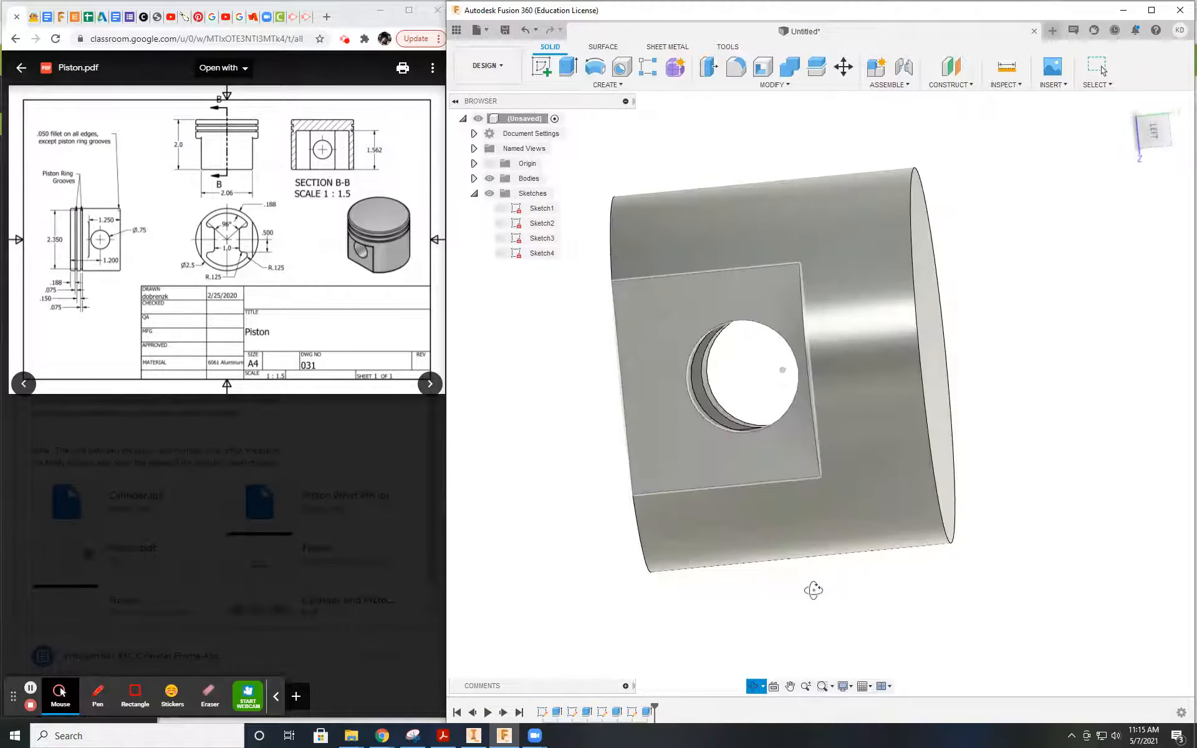
shift+middle_drag(890, 574, 807, 441)
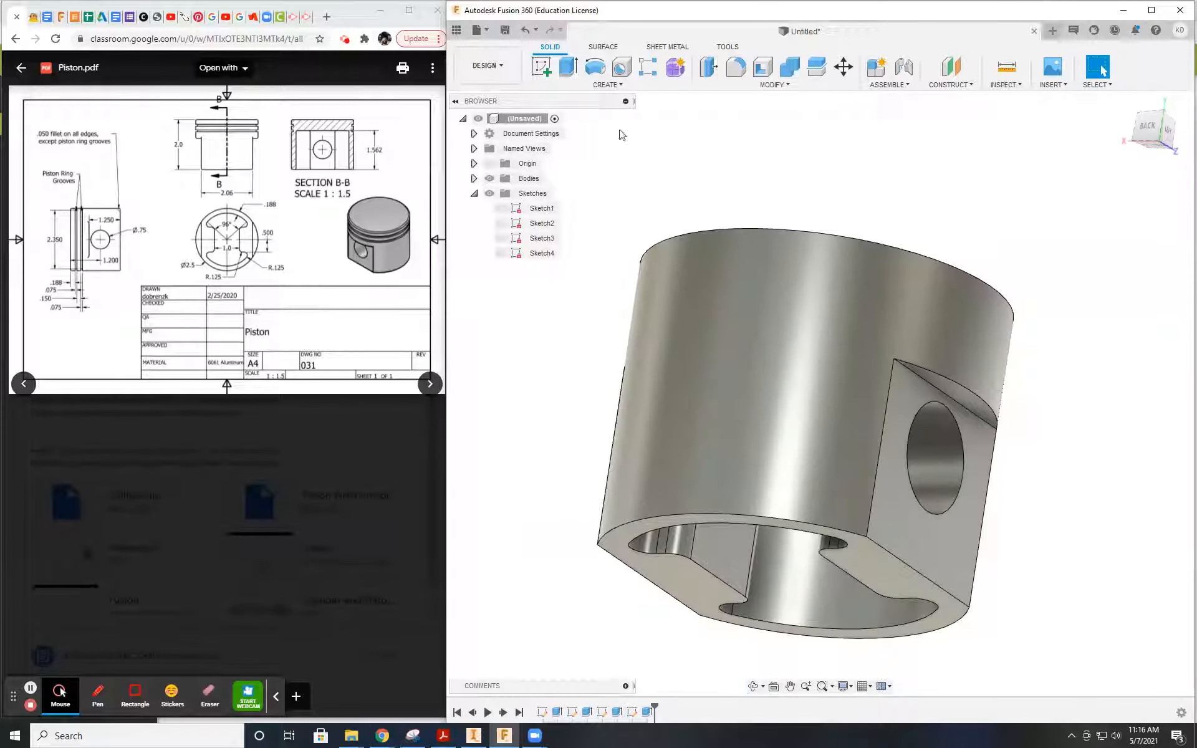
click(548, 75)
mouse_move(754, 473)
shift+middle_down()
mouse_move(830, 362)
mouse_move(873, 333)
mouse_move(819, 382)
shift+middle_up()
click(814, 379)
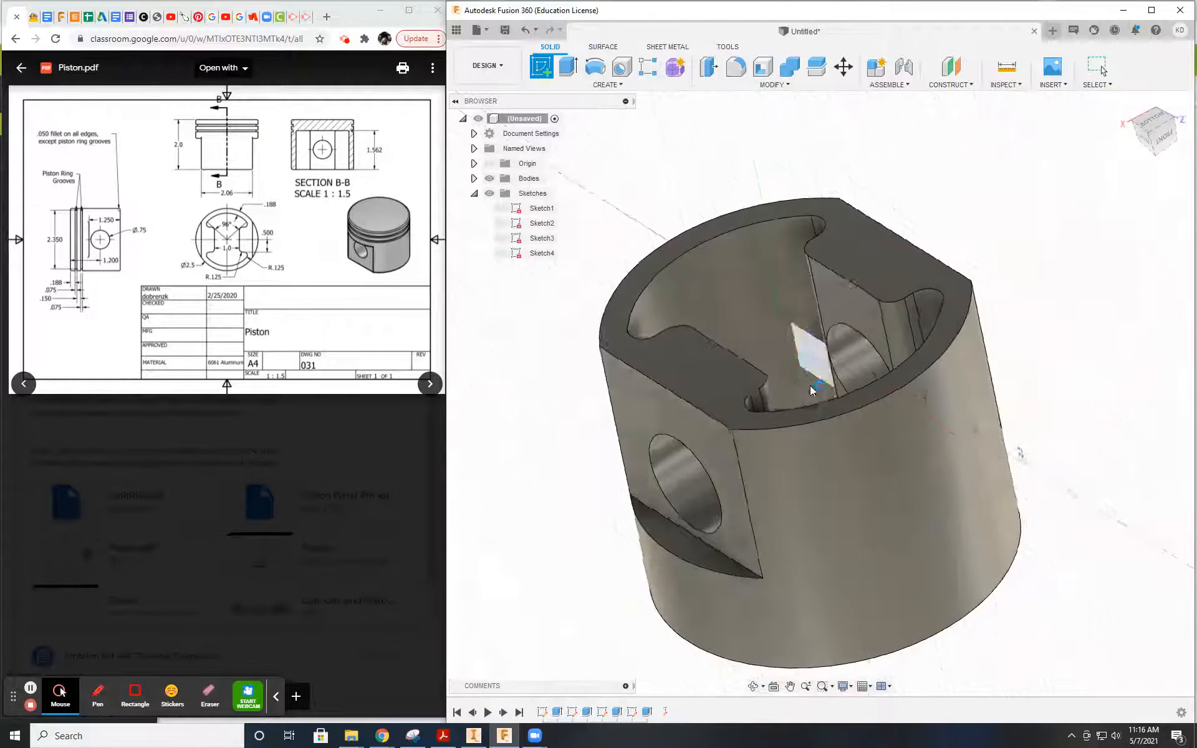
mouse_move(818, 402)
middle_down()
mouse_move(831, 419)
mouse_move(818, 457)
middle_up()
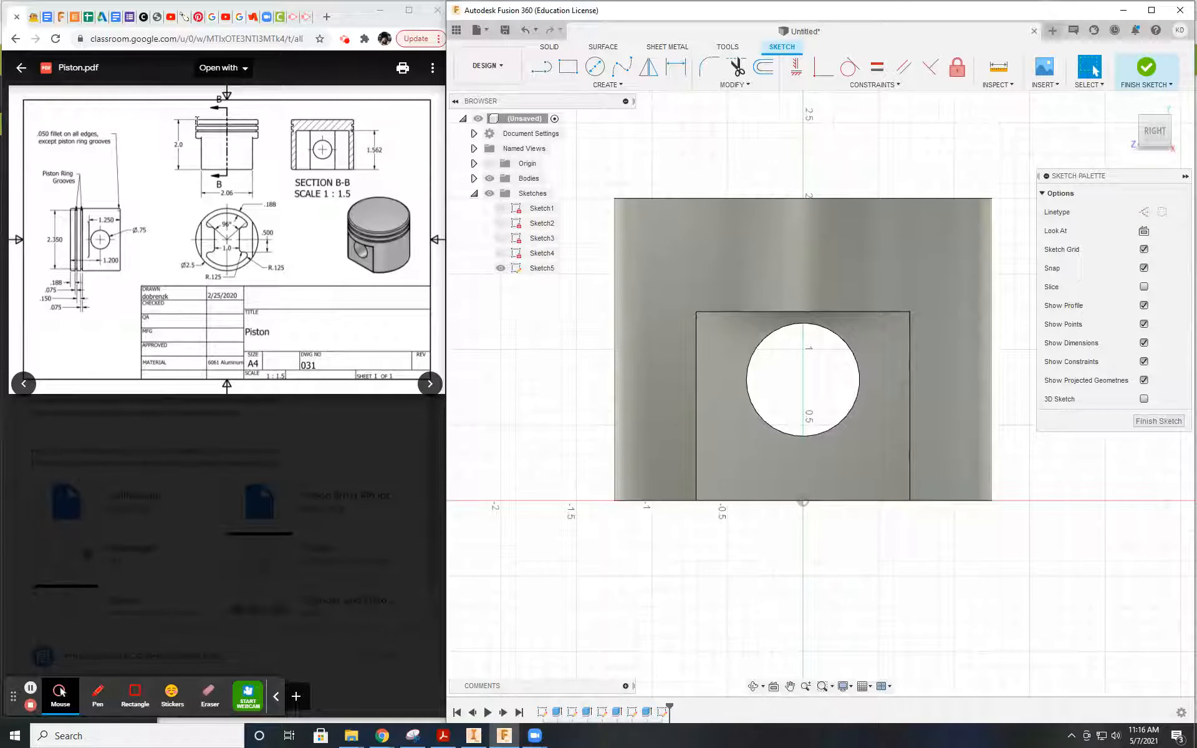
Step: Project the piston's outer cylindrical face into the sketch
click(536, 68)
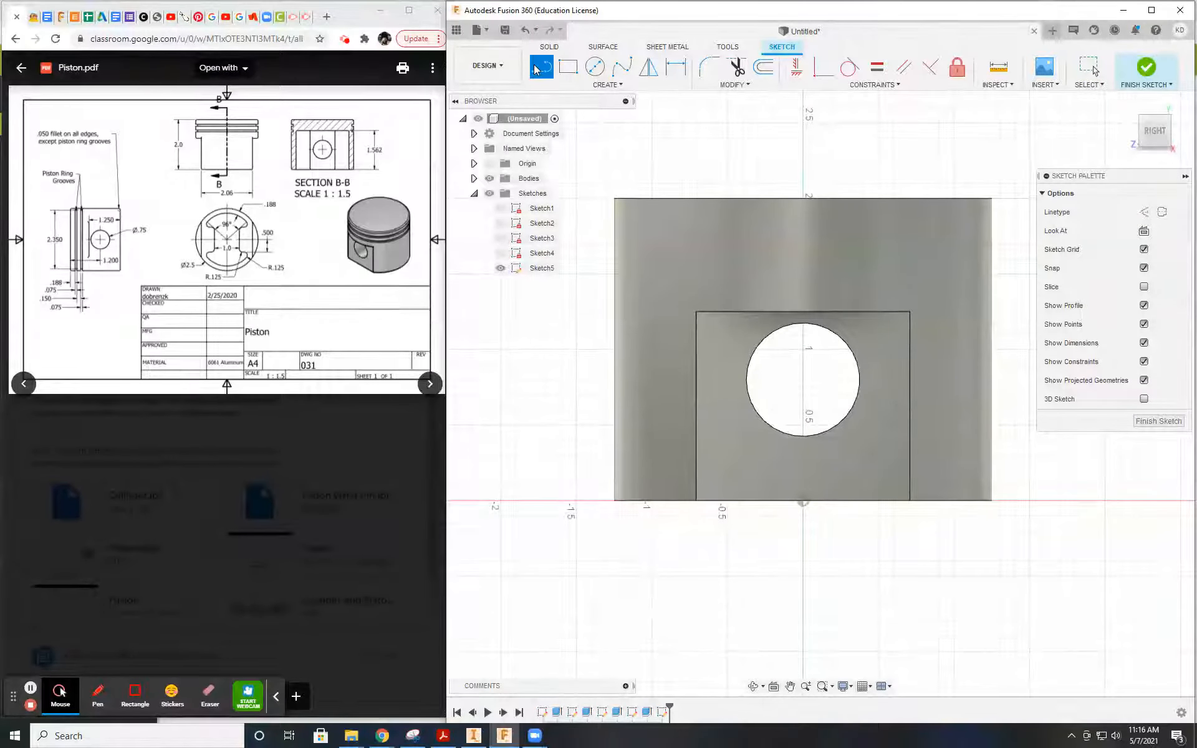
scroll(615, 222, up, 3)
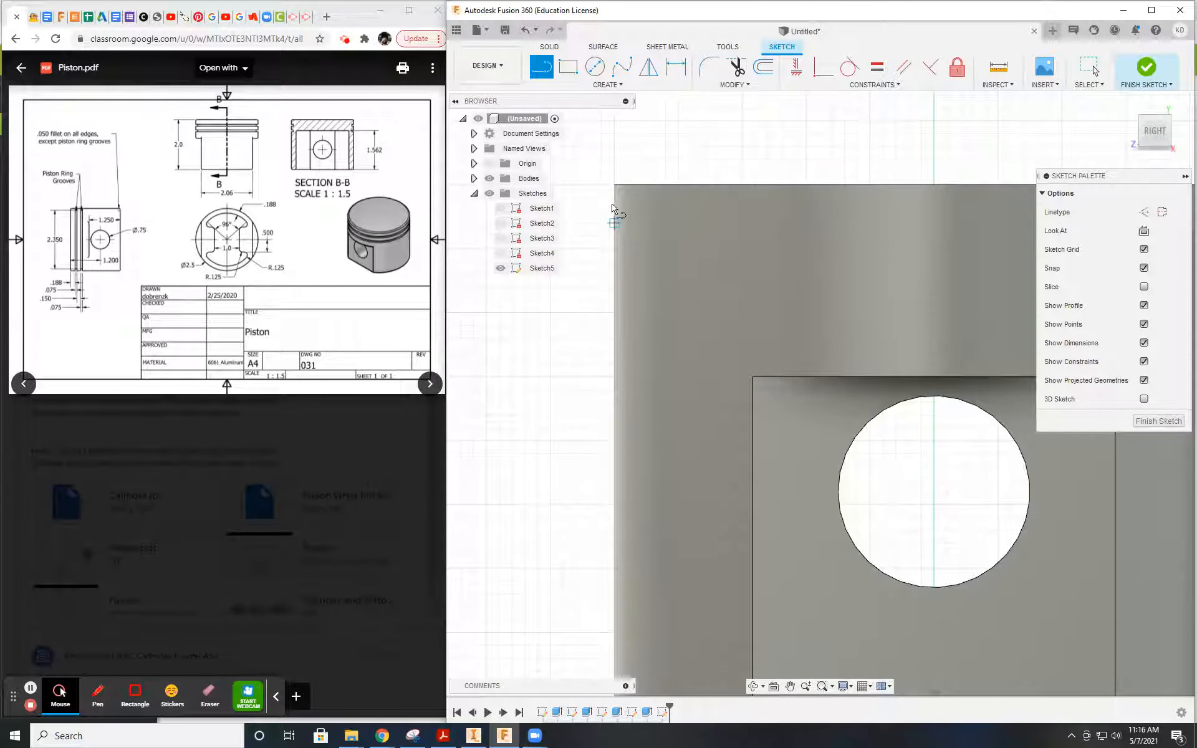
click(583, 84)
mouse_move(623, 305)
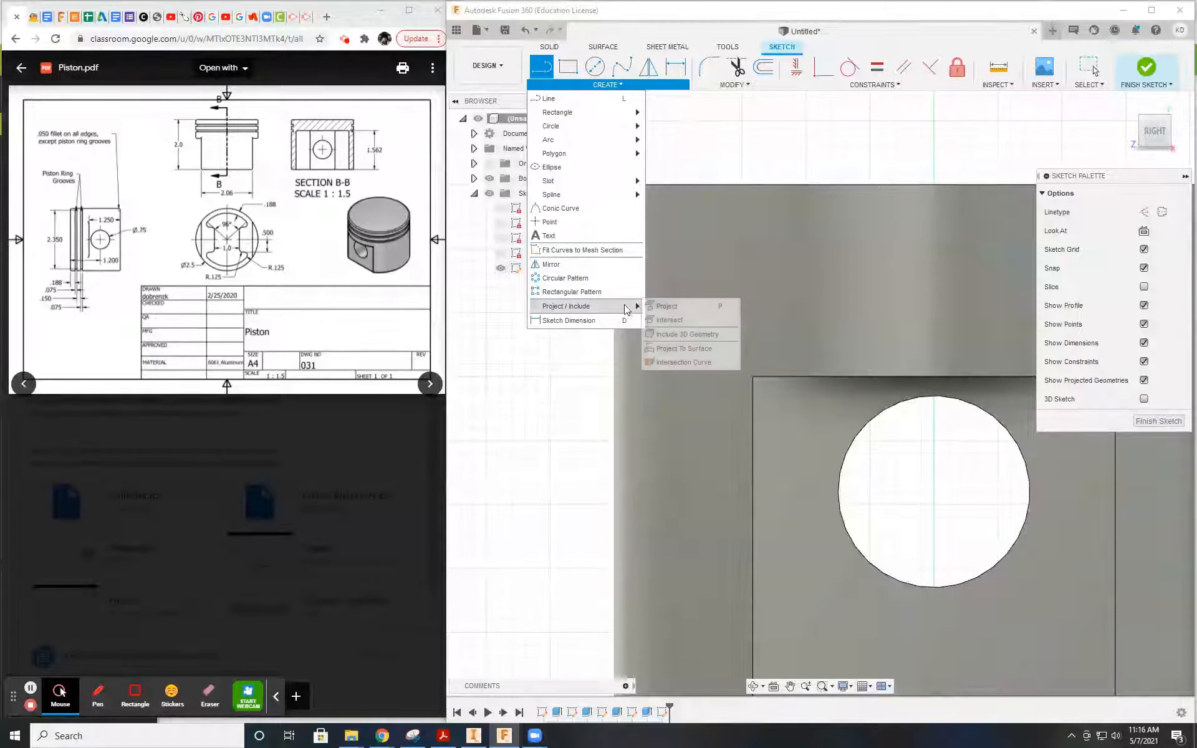
click(660, 306)
click(634, 268)
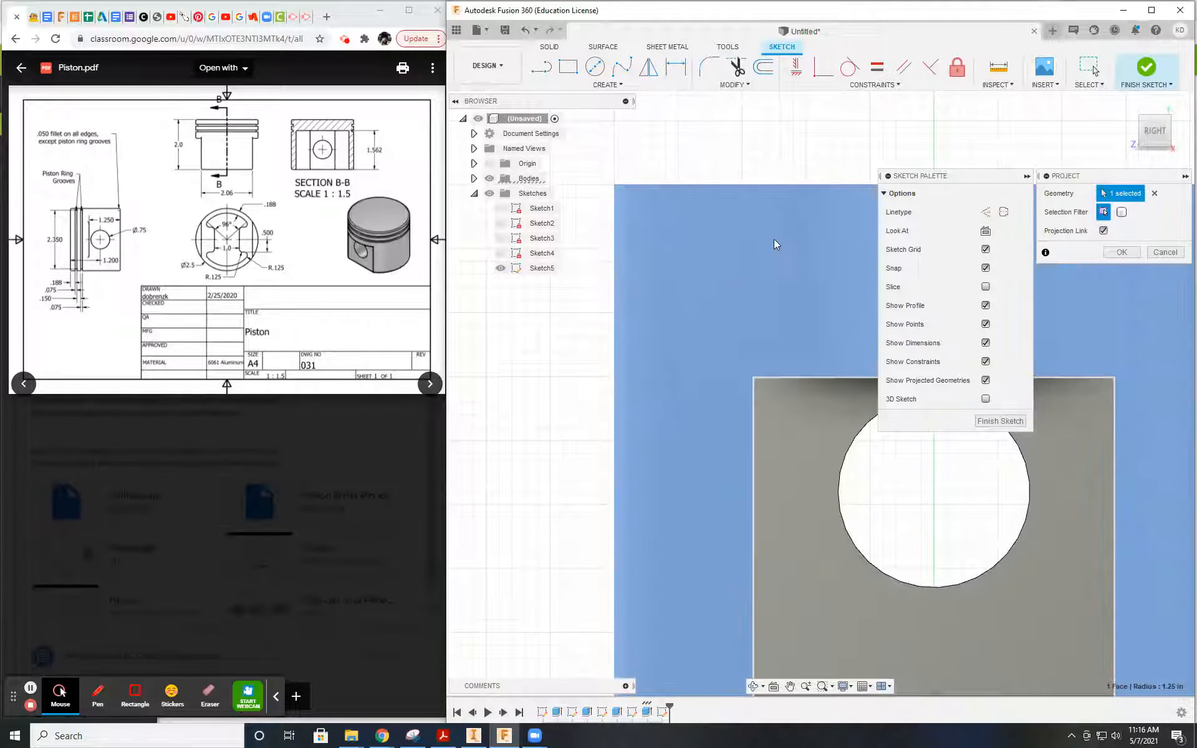
click(1123, 252)
click(608, 84)
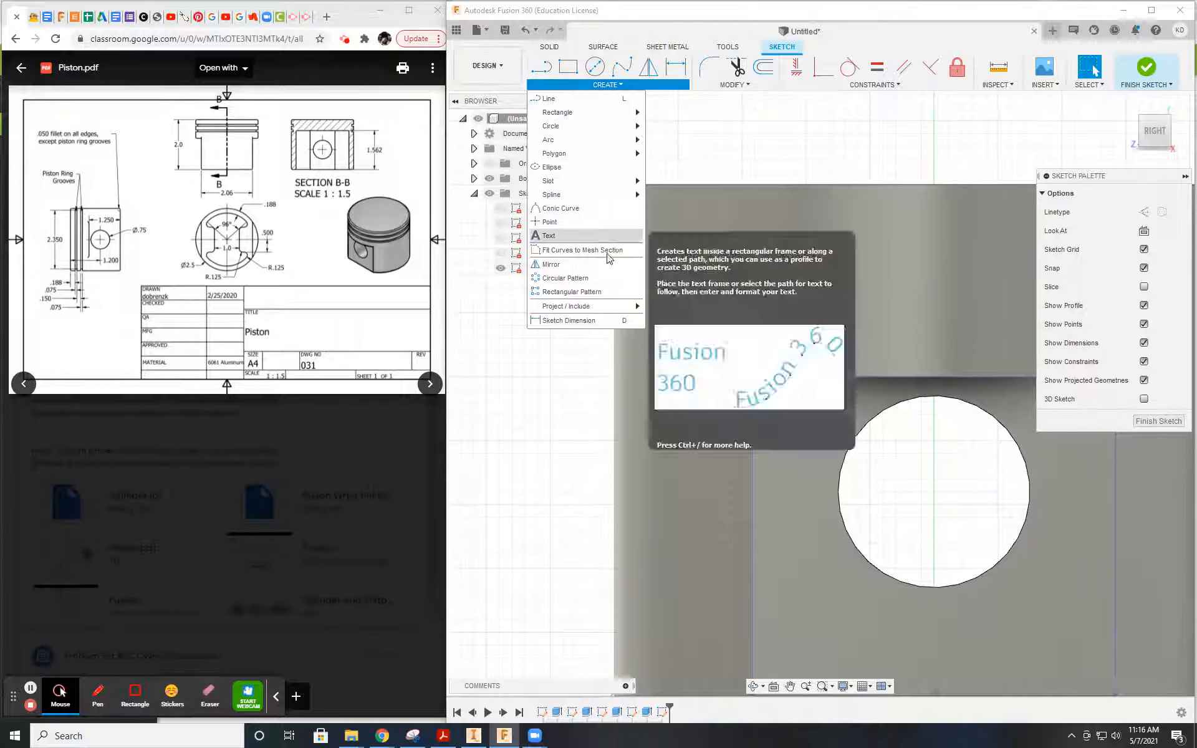
mouse_move(624, 306)
click(665, 319)
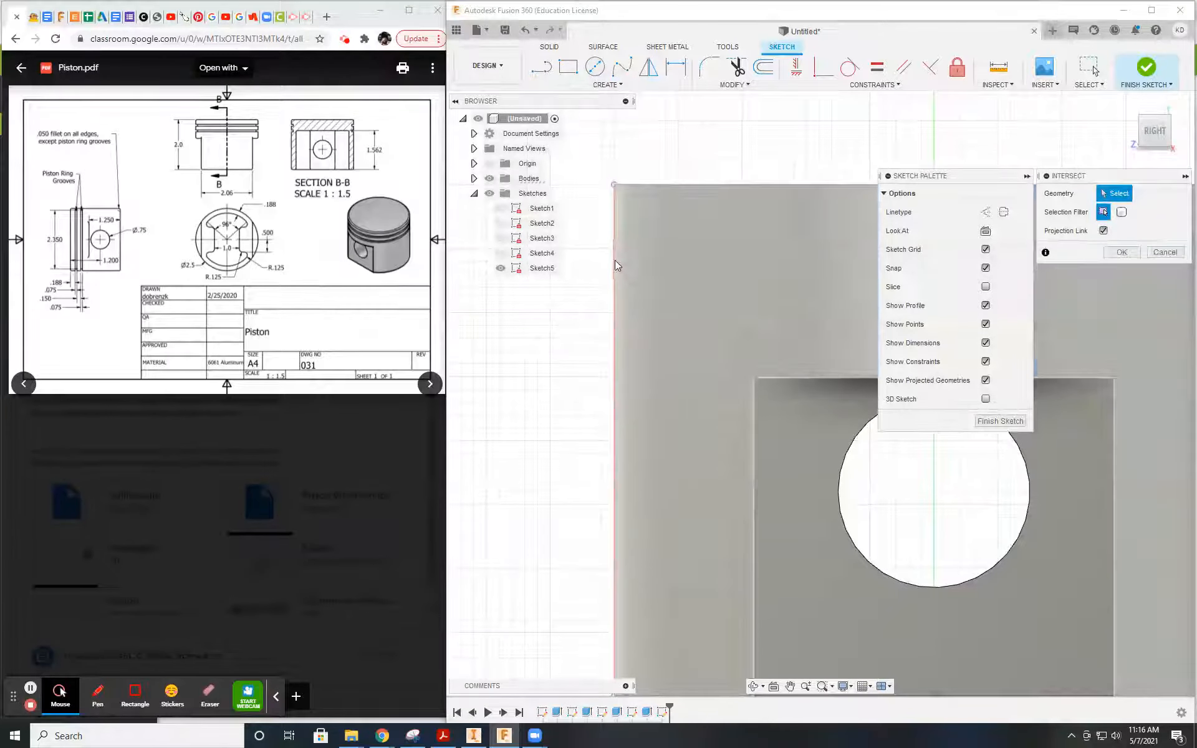
click(614, 237)
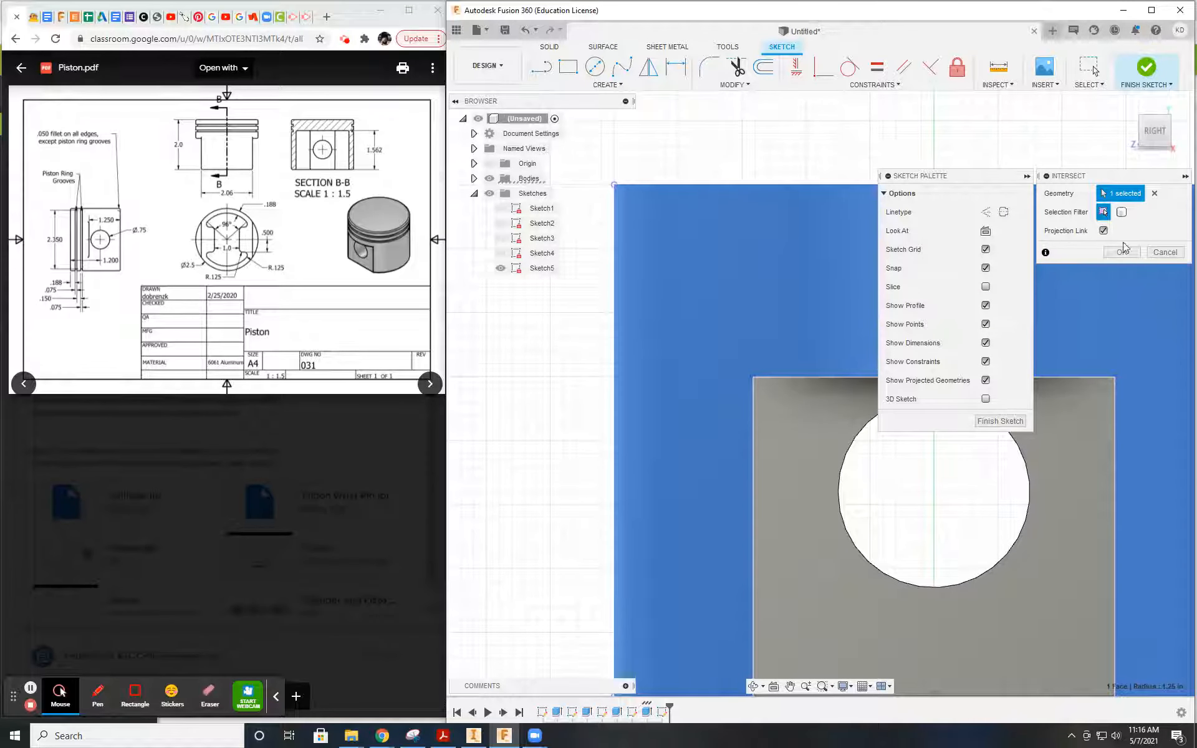
click(1154, 252)
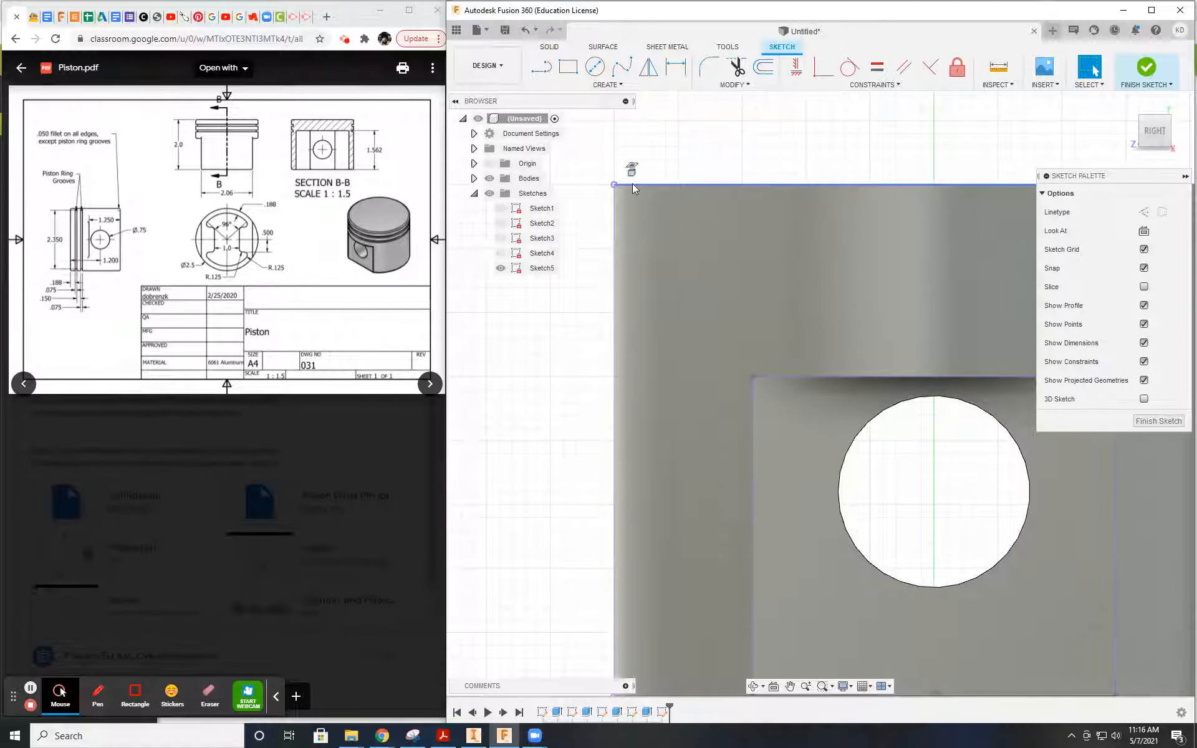
Step: Sketch two small rectangles about 0.1 in wide, one below the other, inside the piston's projected side edge near the closed end
click(568, 67)
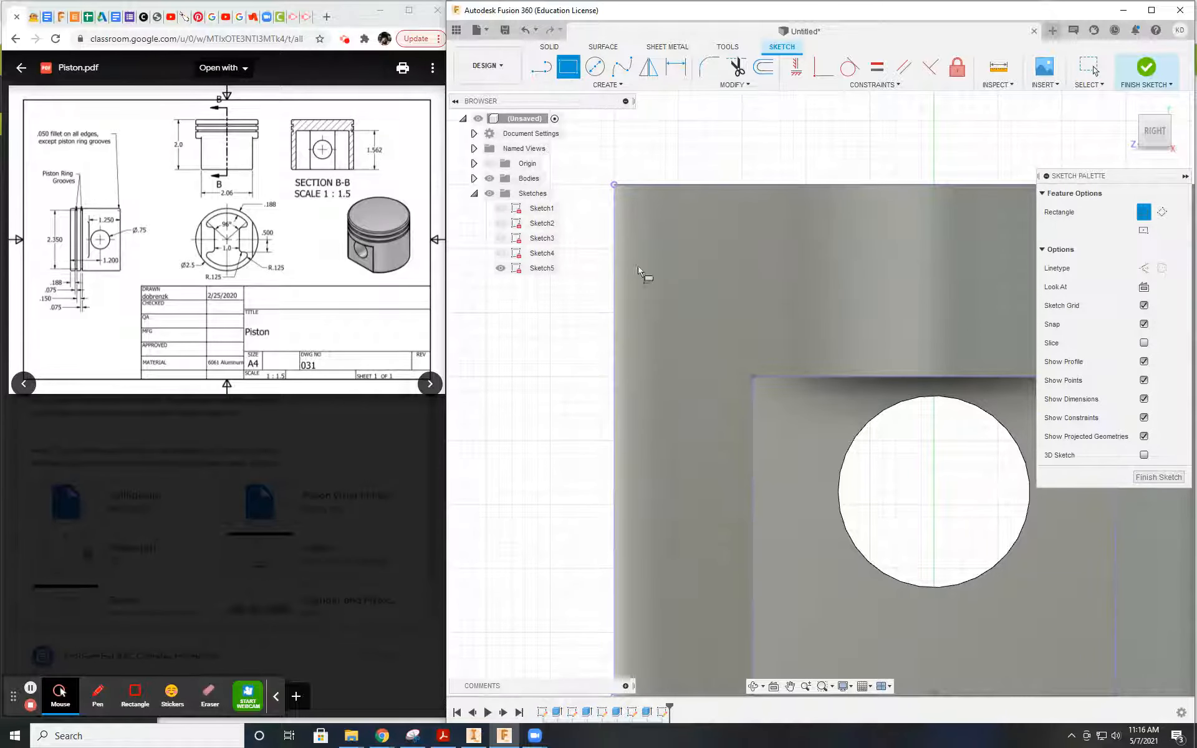
click(614, 225)
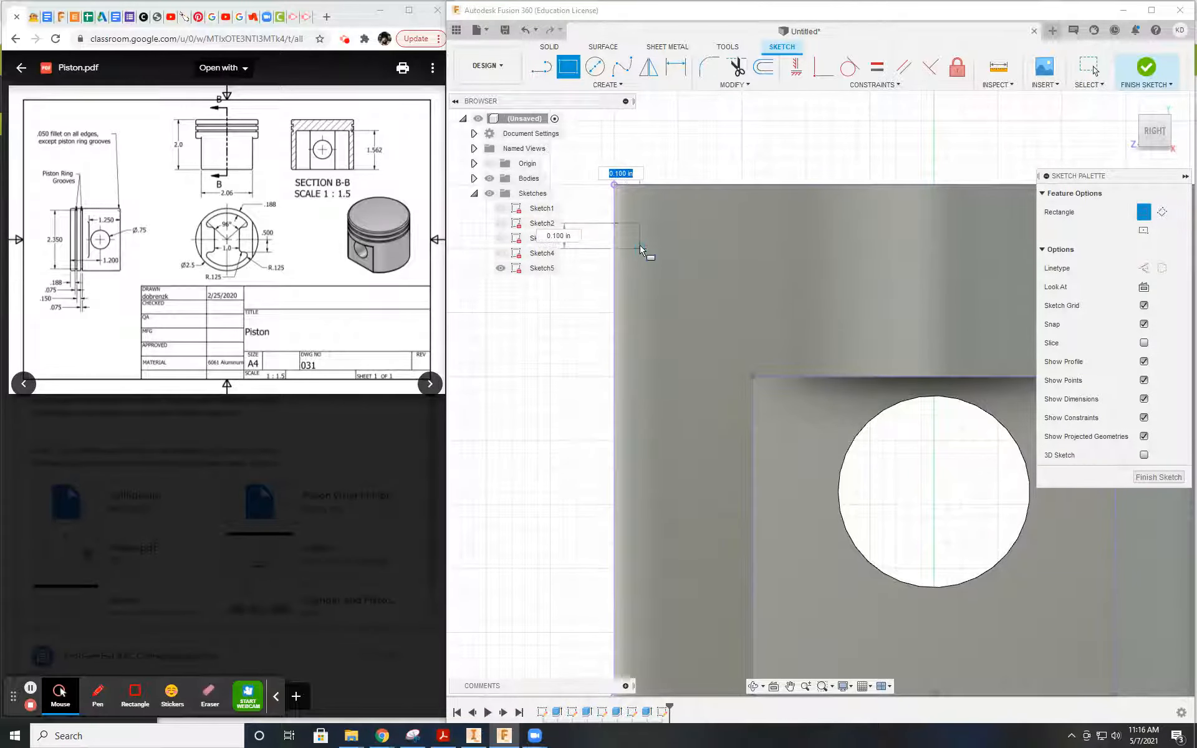
click(615, 280)
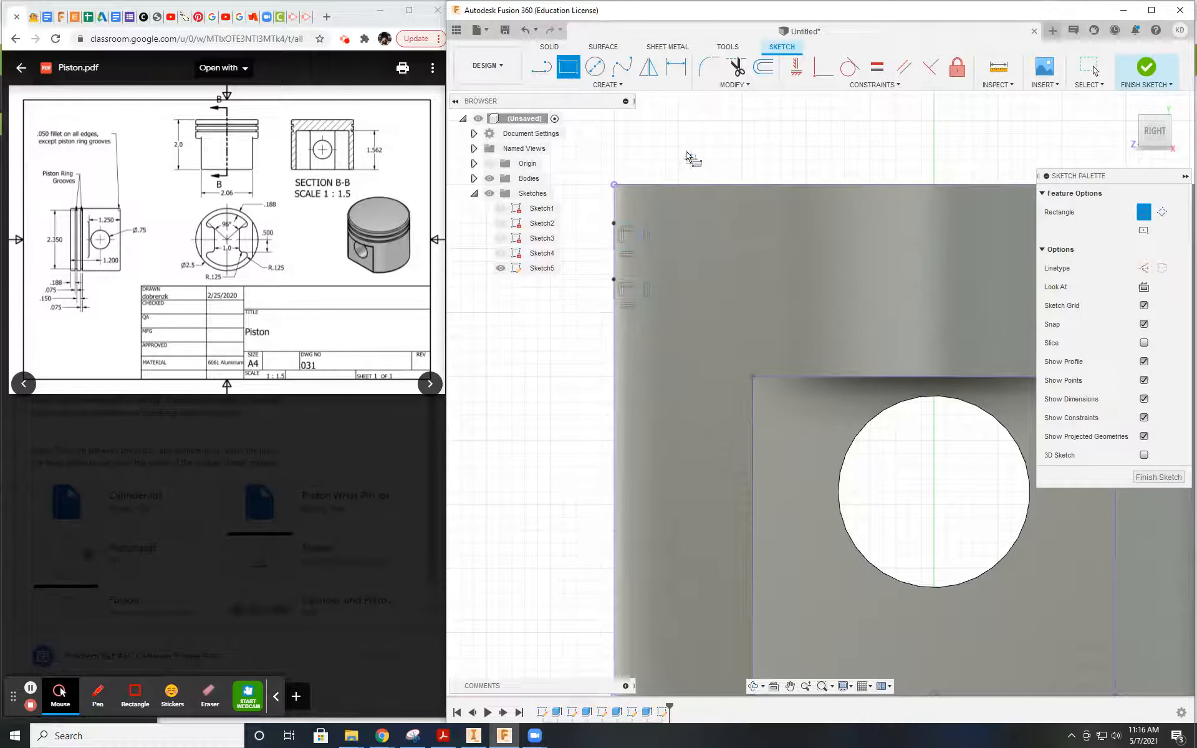
scroll(641, 267, up, 5)
scroll(623, 246, down, 1)
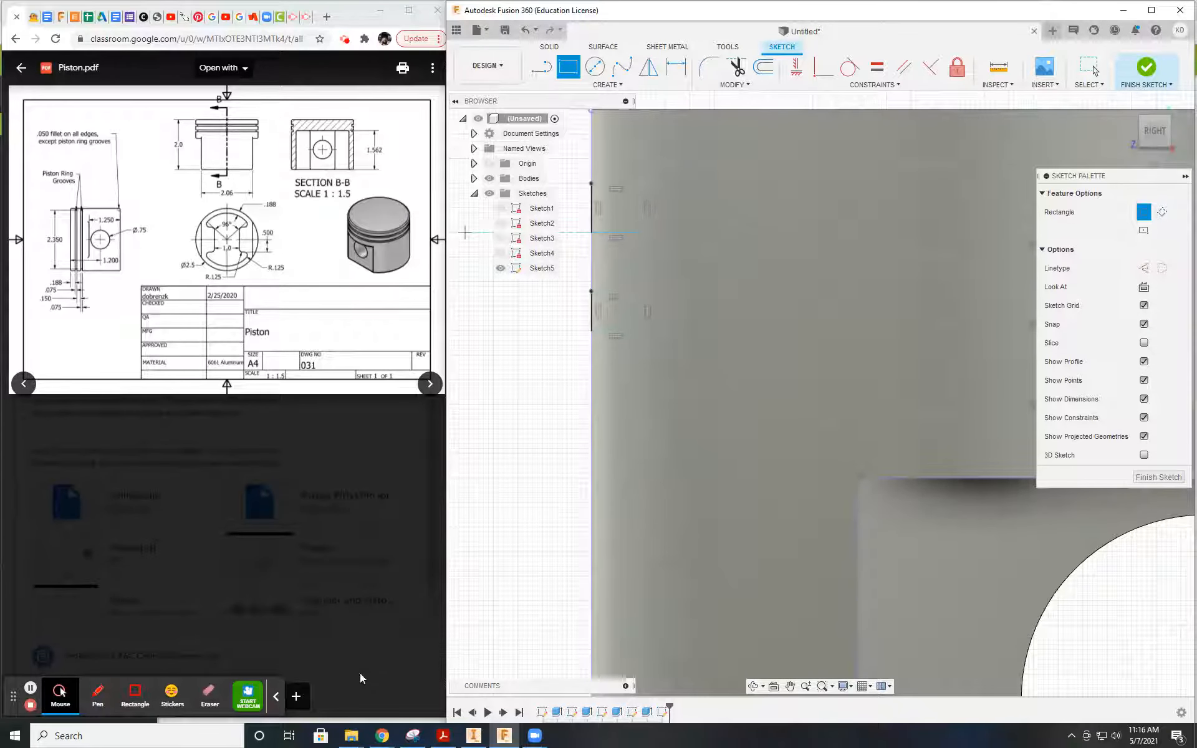
Step: Consult the piston ring groove dimensions in Piston.pdf and dimension the first rectangle 0.188 in from the piston's closed-end edge
click(304, 703)
click(303, 703)
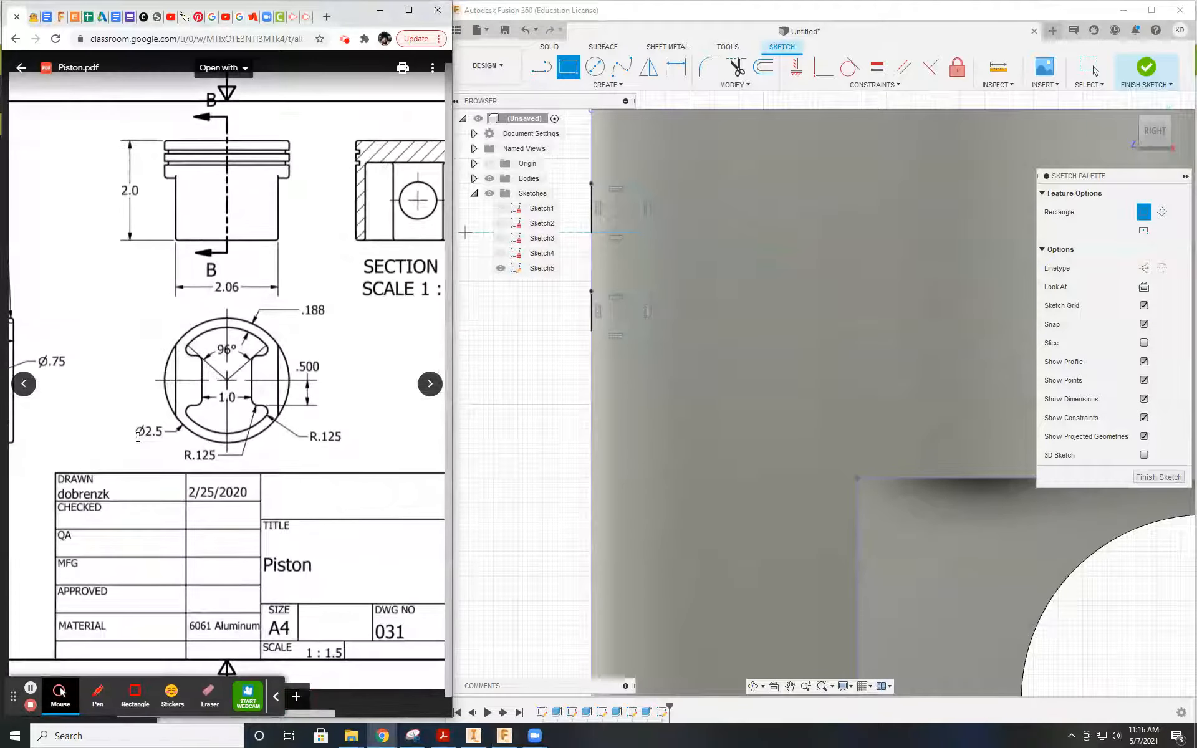
scroll(118, 440, left, 3)
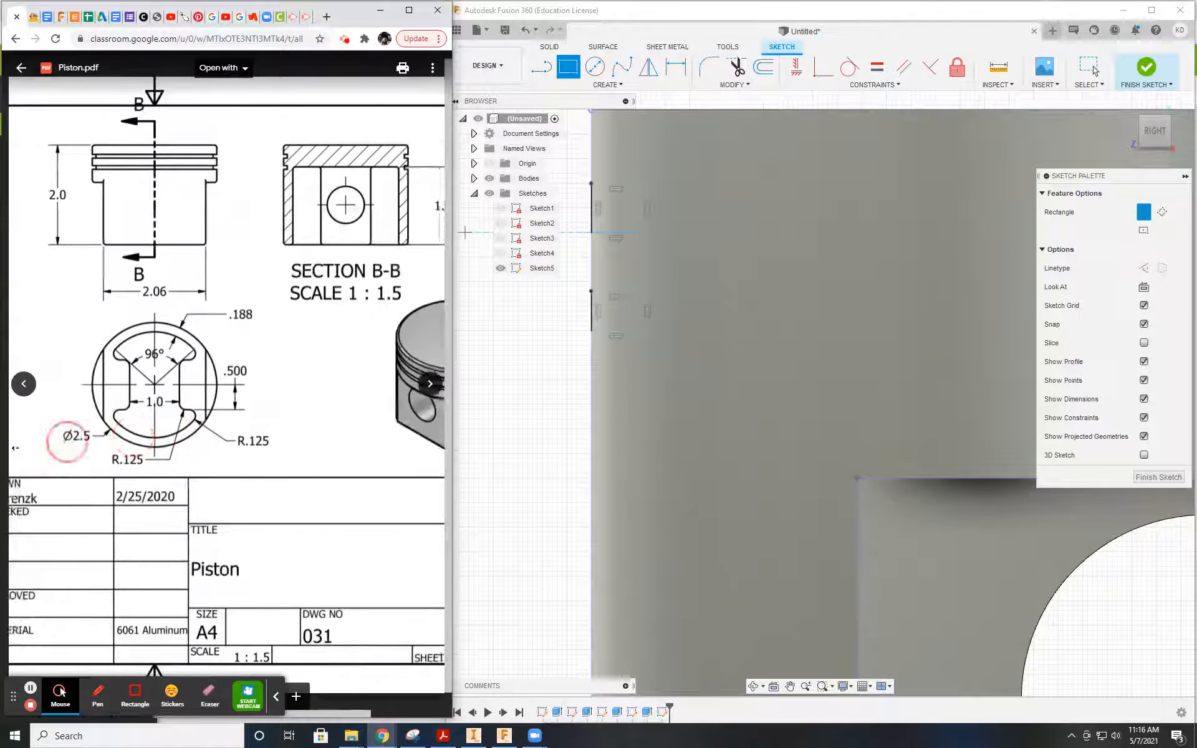
scroll(3, 455, down, 1)
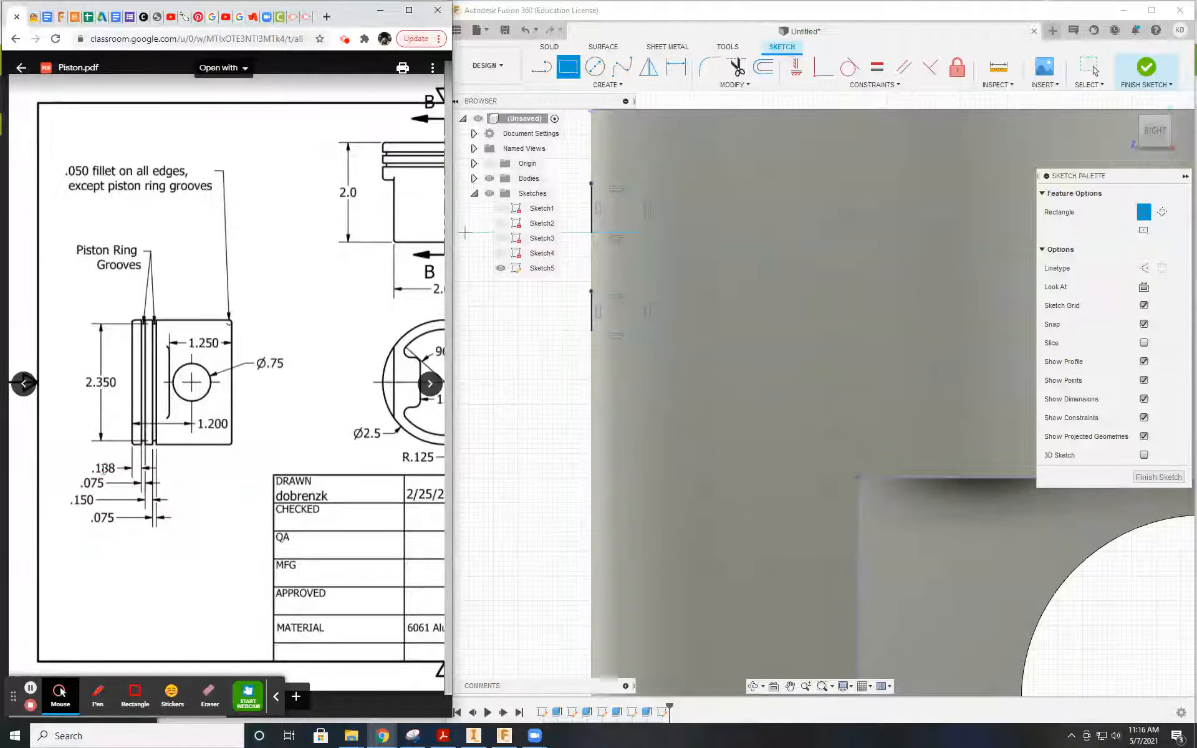
scroll(647, 275, down, 1)
mouse_move(647, 277)
middle_down()
mouse_move(877, 414)
mouse_move(823, 395)
mouse_move(841, 404)
middle_up()
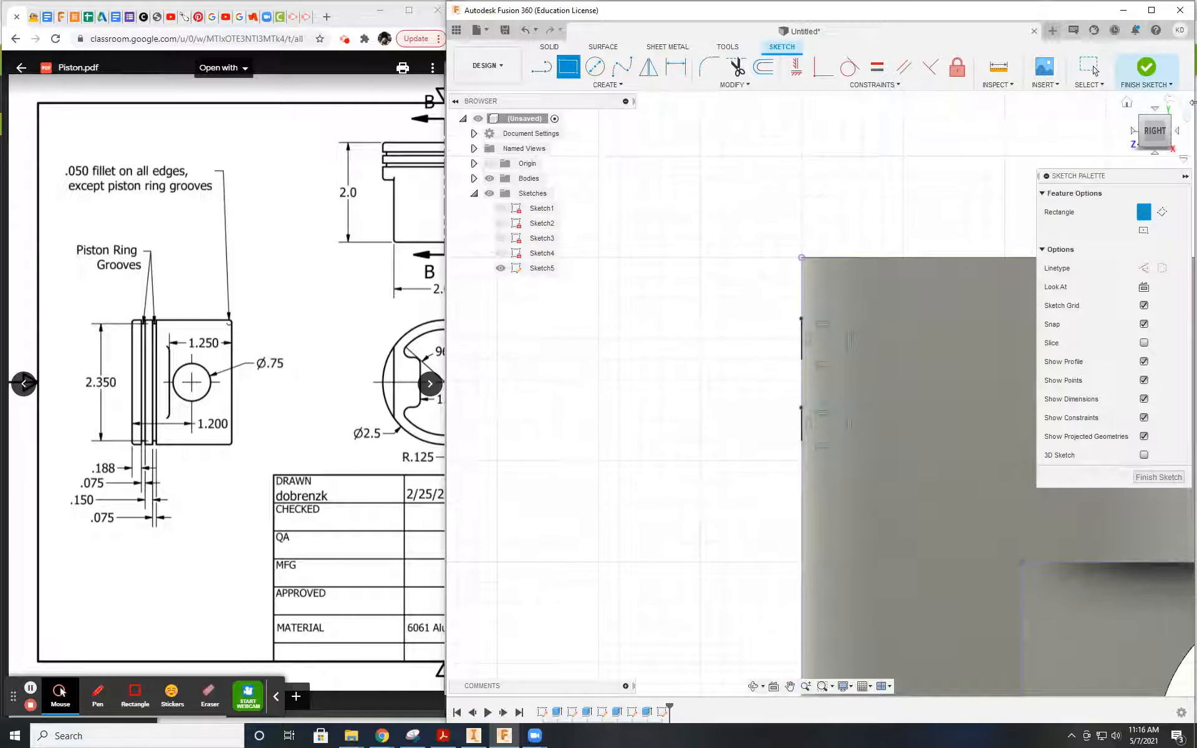
click(1166, 100)
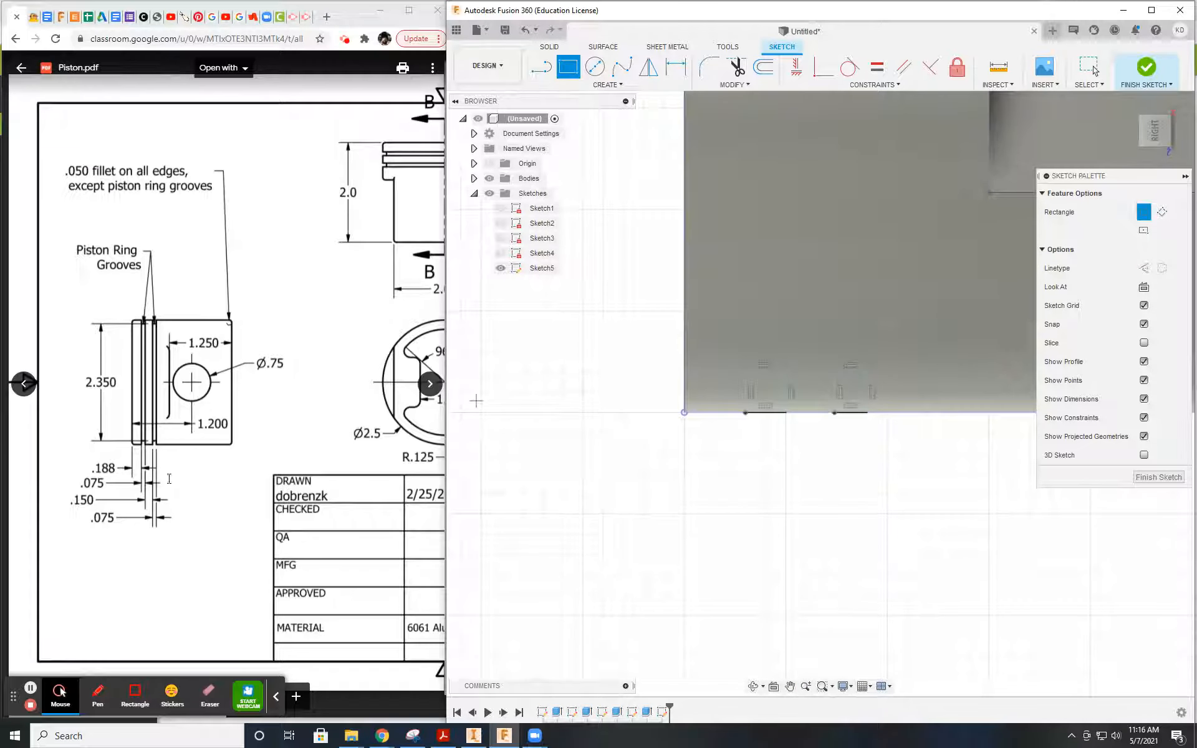
click(676, 67)
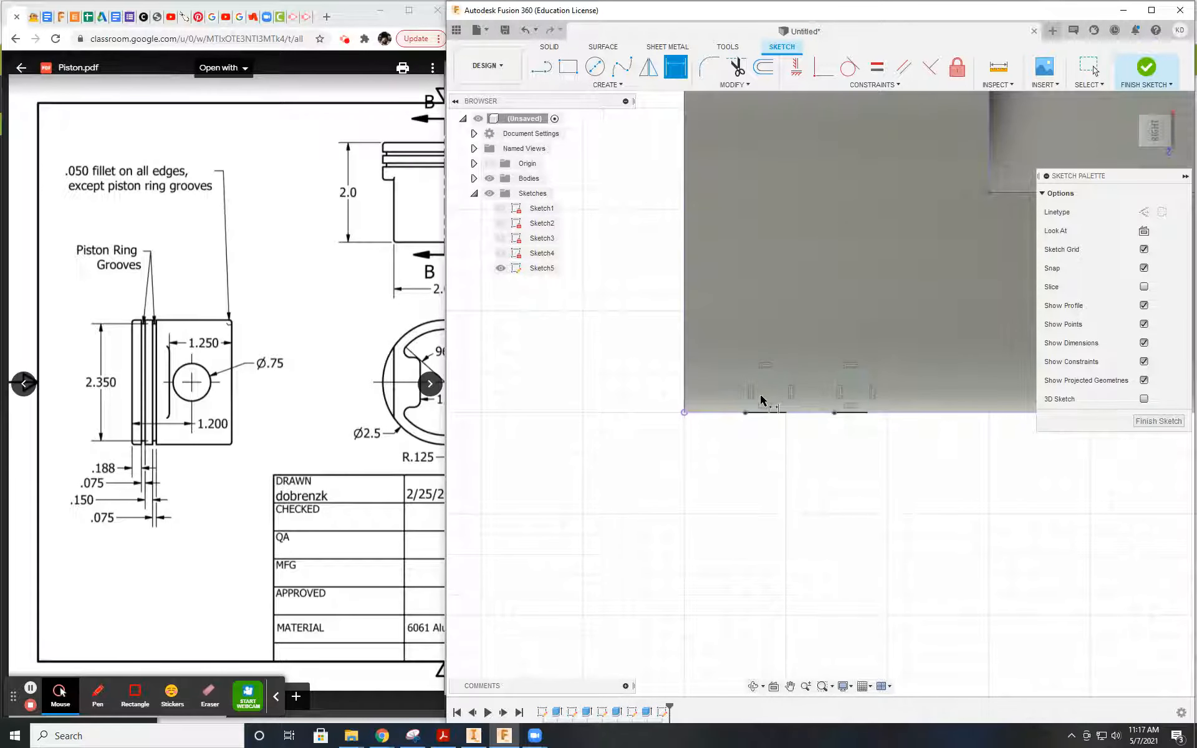
click(684, 384)
click(625, 478)
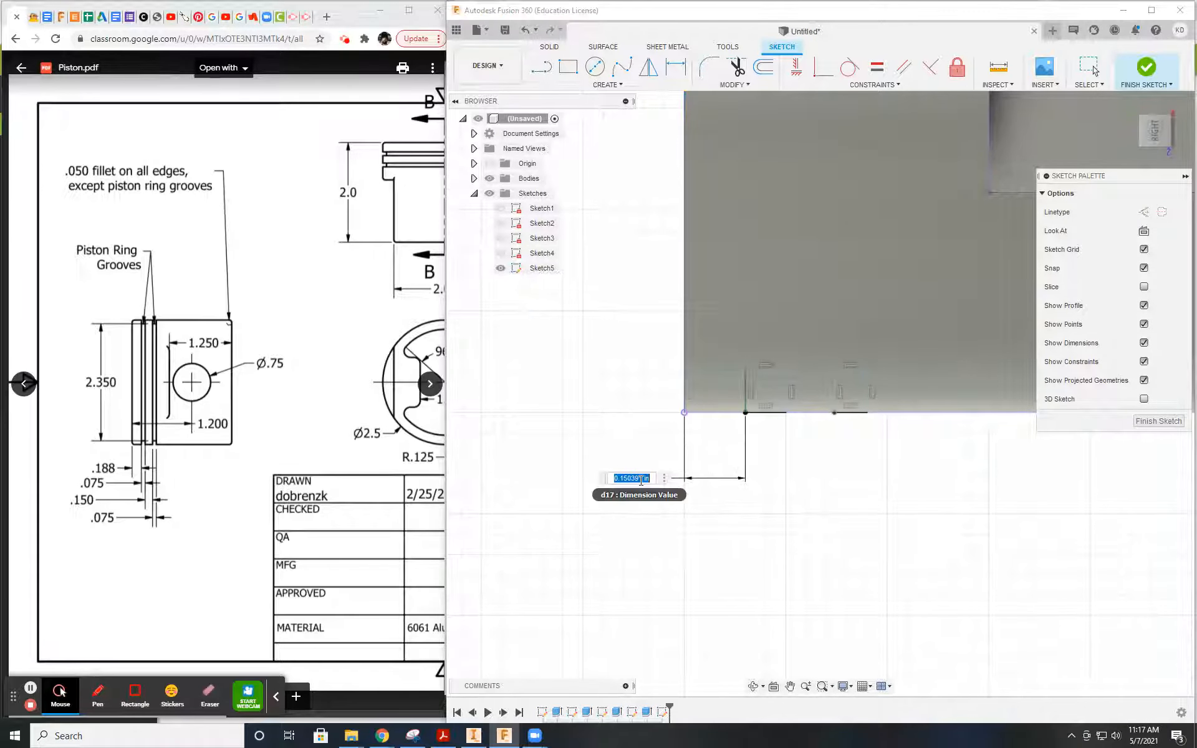
text(.188)
key(Return)
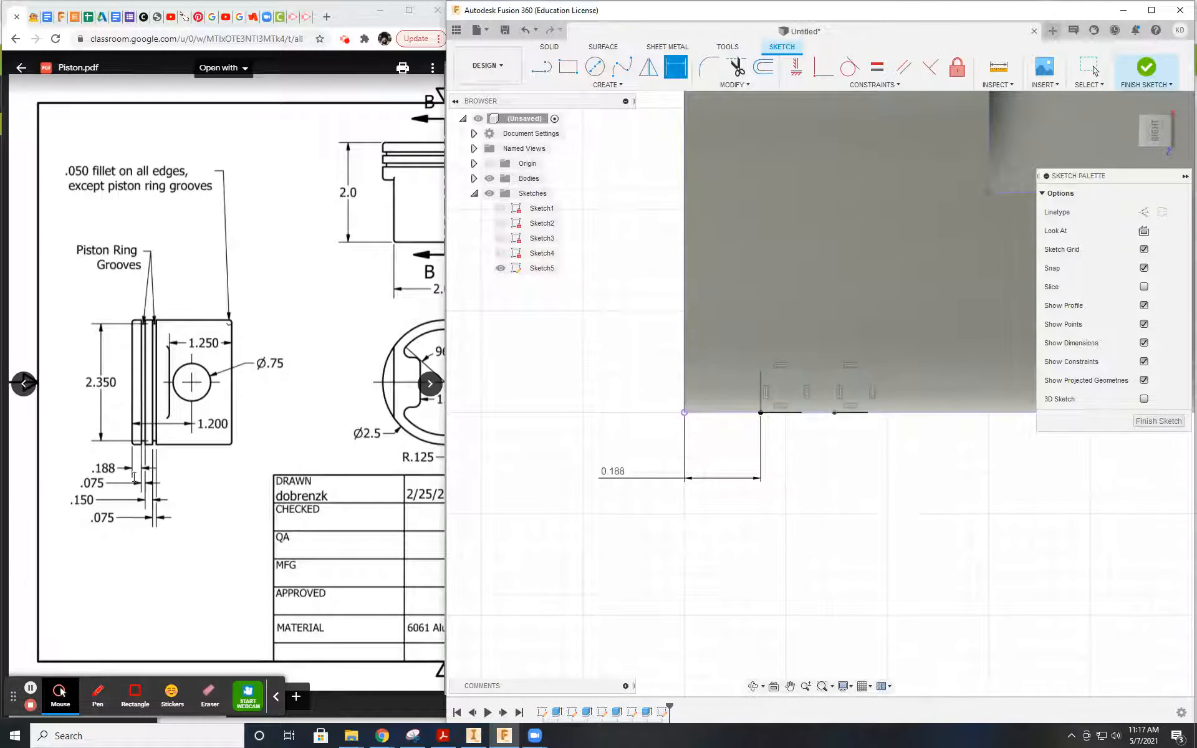
Step: Dimension the first groove rectangle's width along the piston's side edge as 0.075 in
click(790, 413)
click(683, 521)
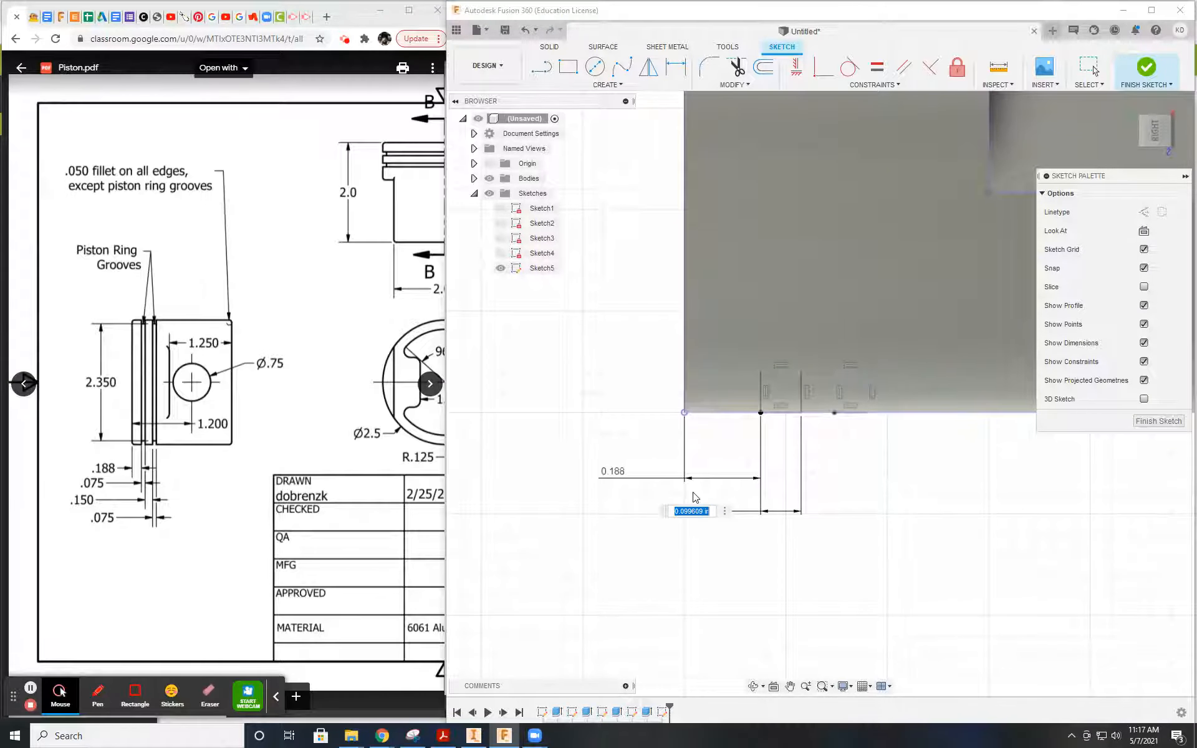
text(.75)
key(Return)
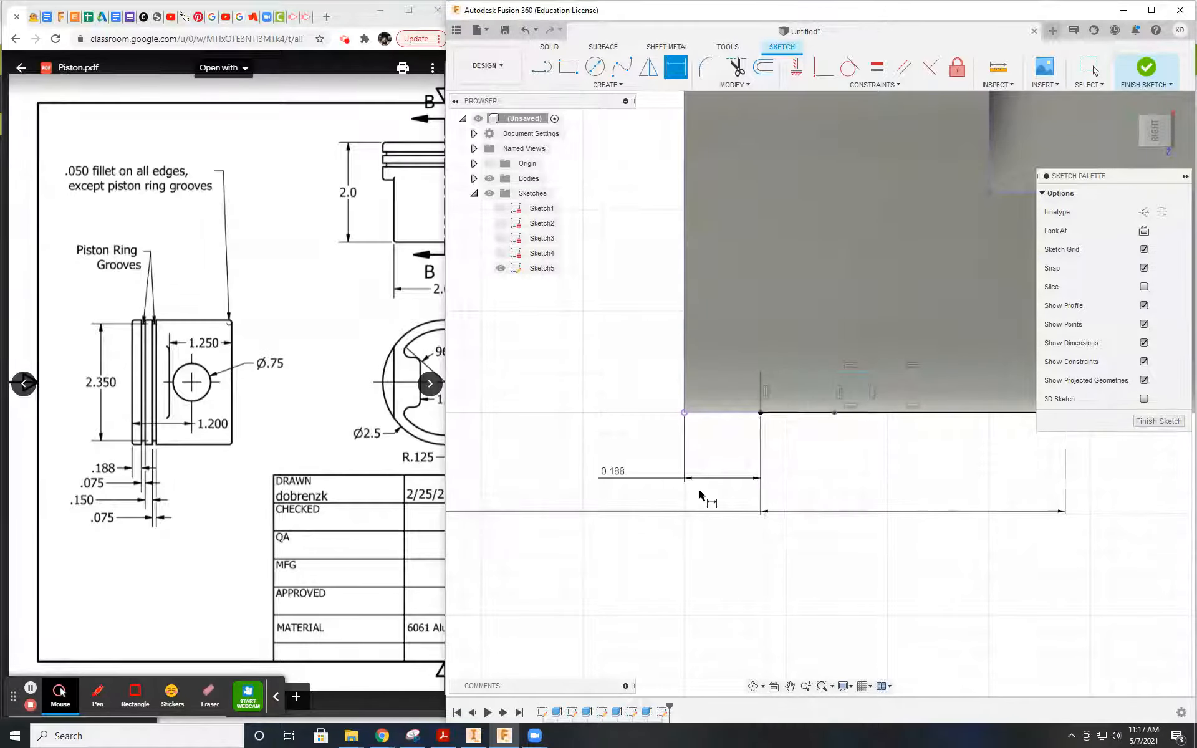
key(Escape)
key(ctrl+z)
double_click(686, 505)
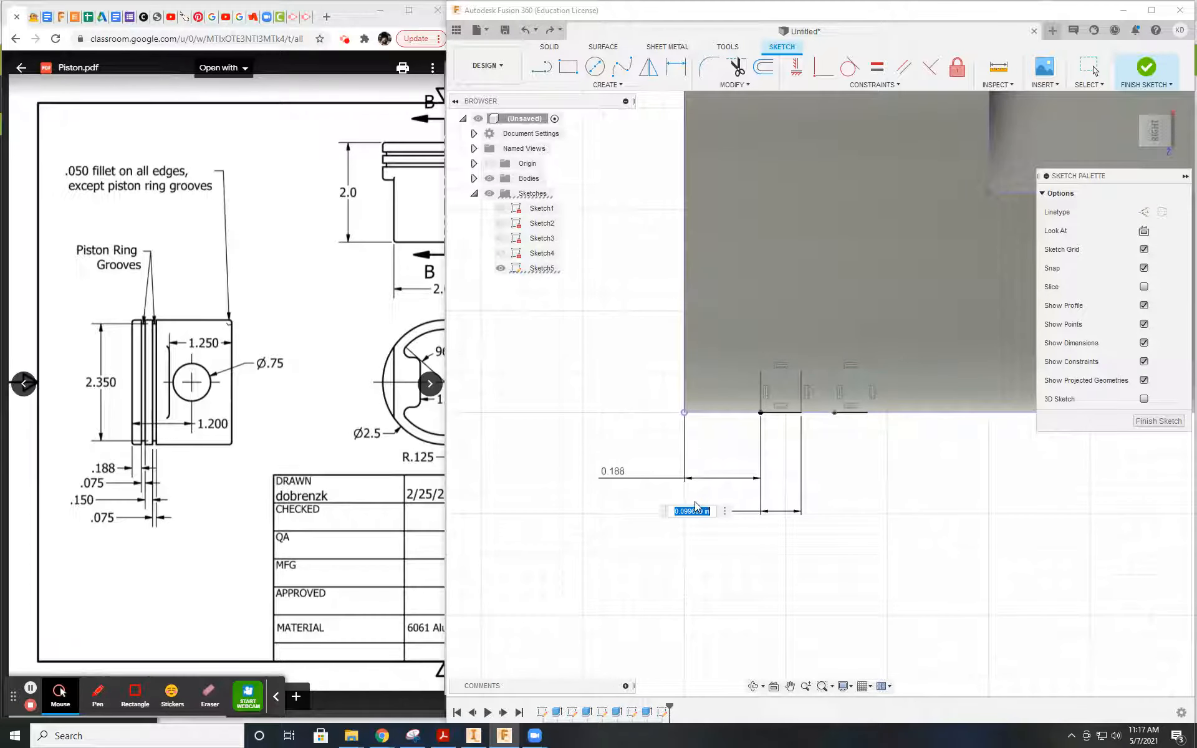
text(.075)
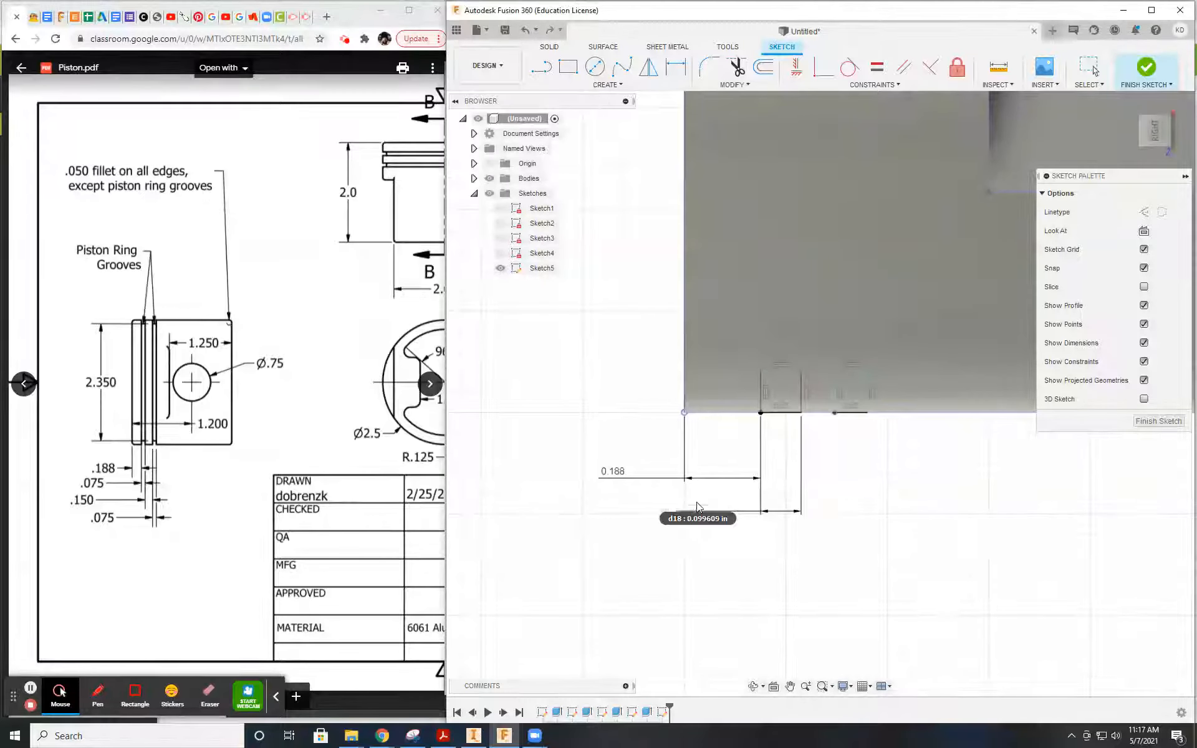
key(Return)
click(791, 395)
click(835, 391)
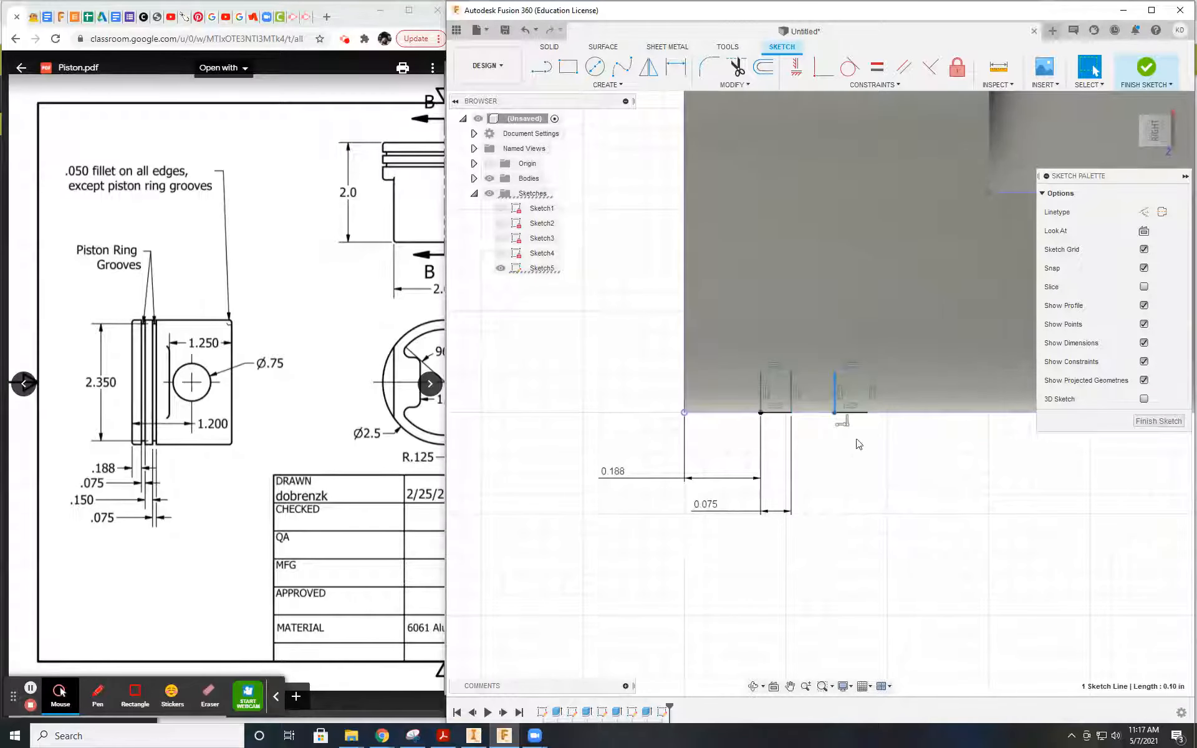
click(676, 66)
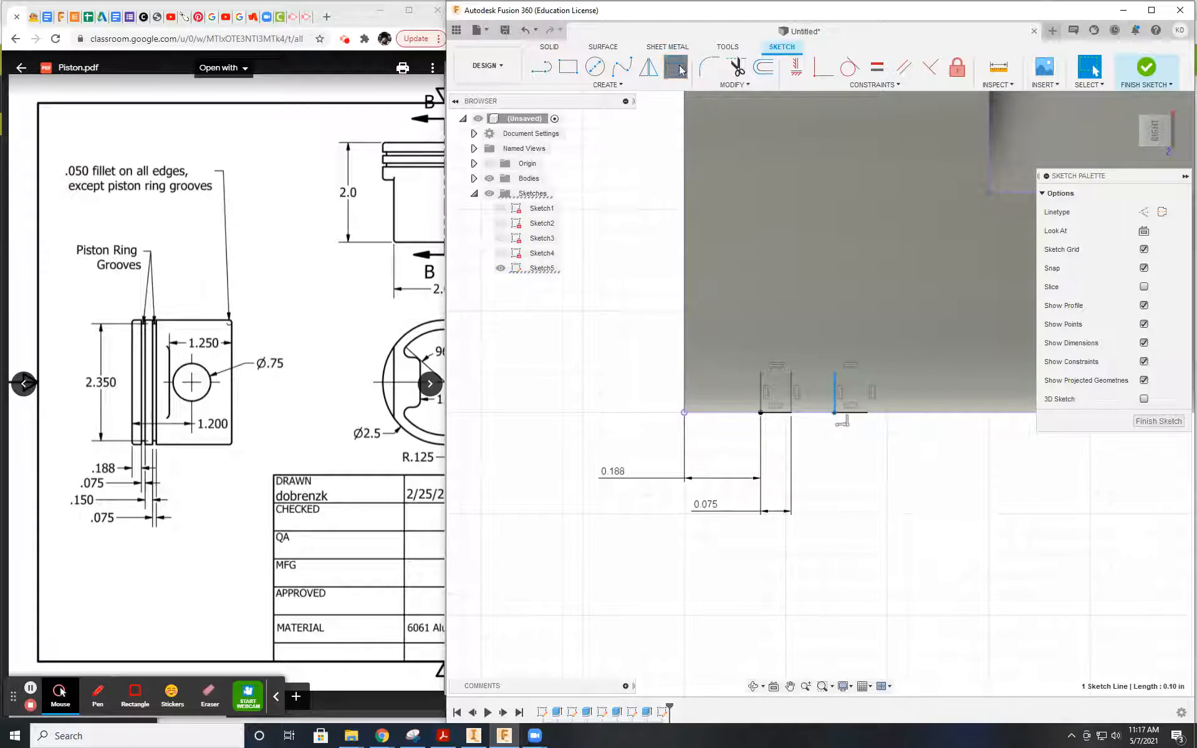
click(789, 390)
click(795, 388)
key(Escape)
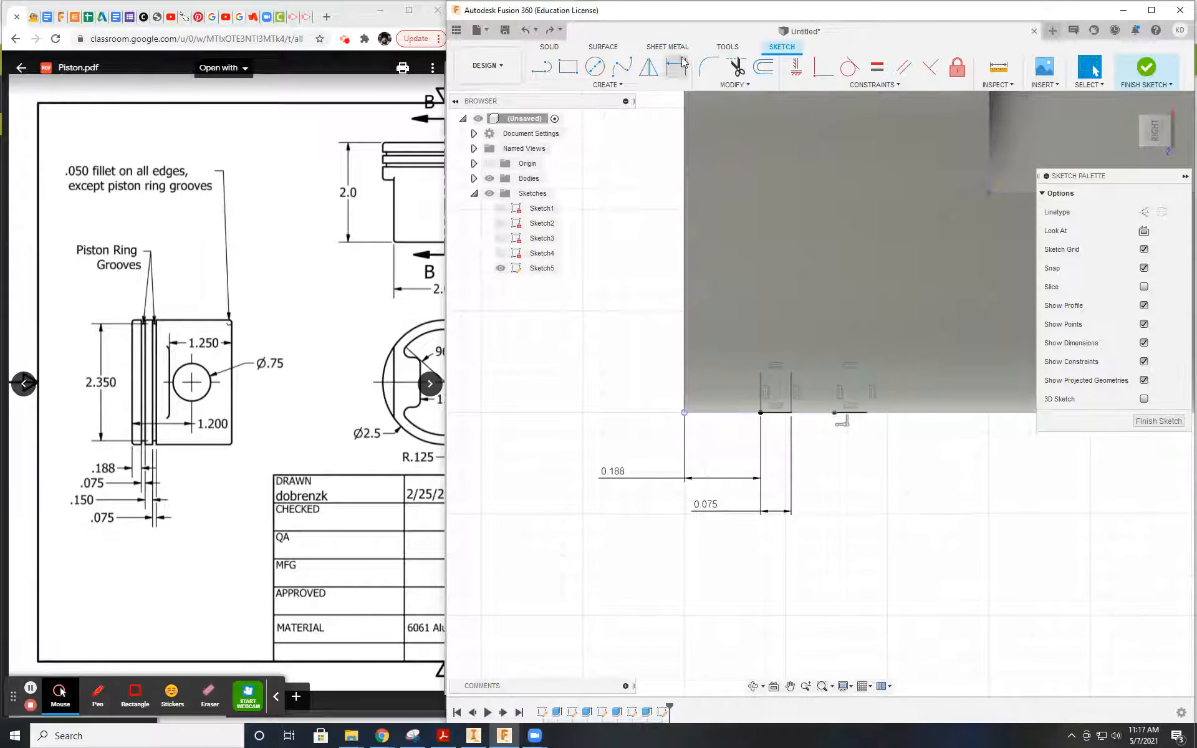
Step: Dimension the gap between the two groove rectangles as 0.15 in
key(d)
click(790, 392)
click(835, 394)
click(720, 571)
text(0.15)
key(Return)
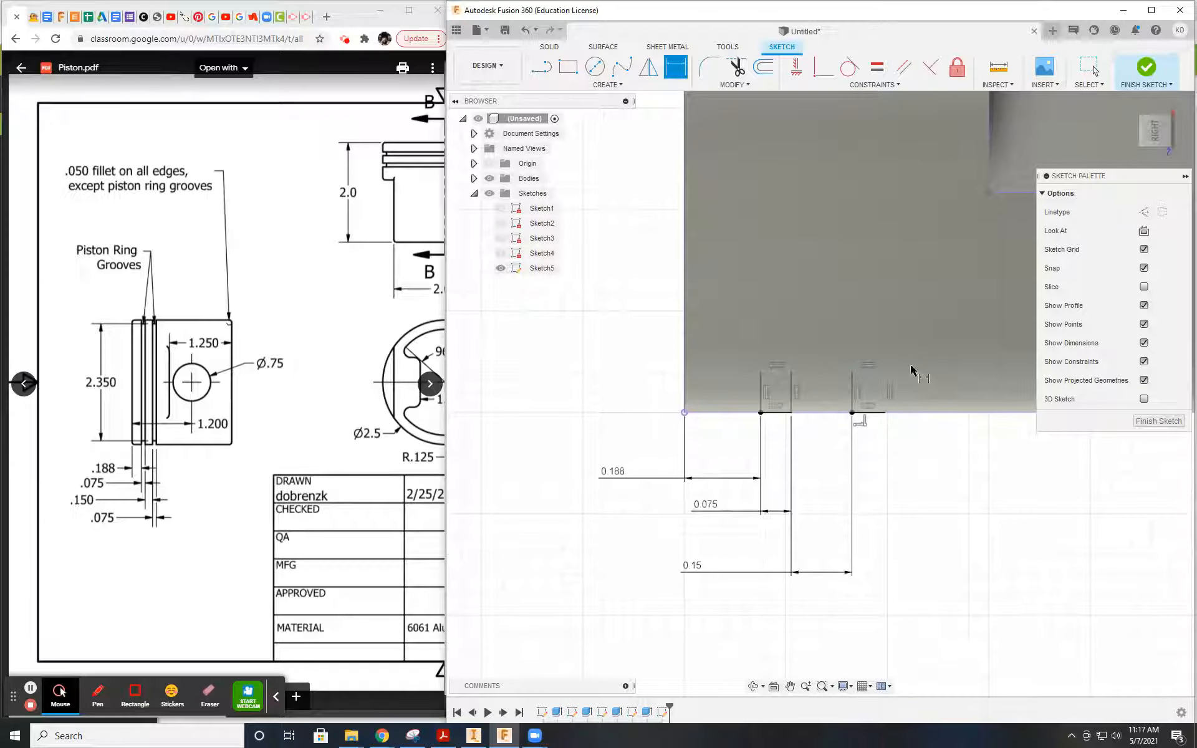
Step: Dimension the second groove rectangle's width along the piston's side edge as 0.075 in
click(878, 414)
click(751, 635)
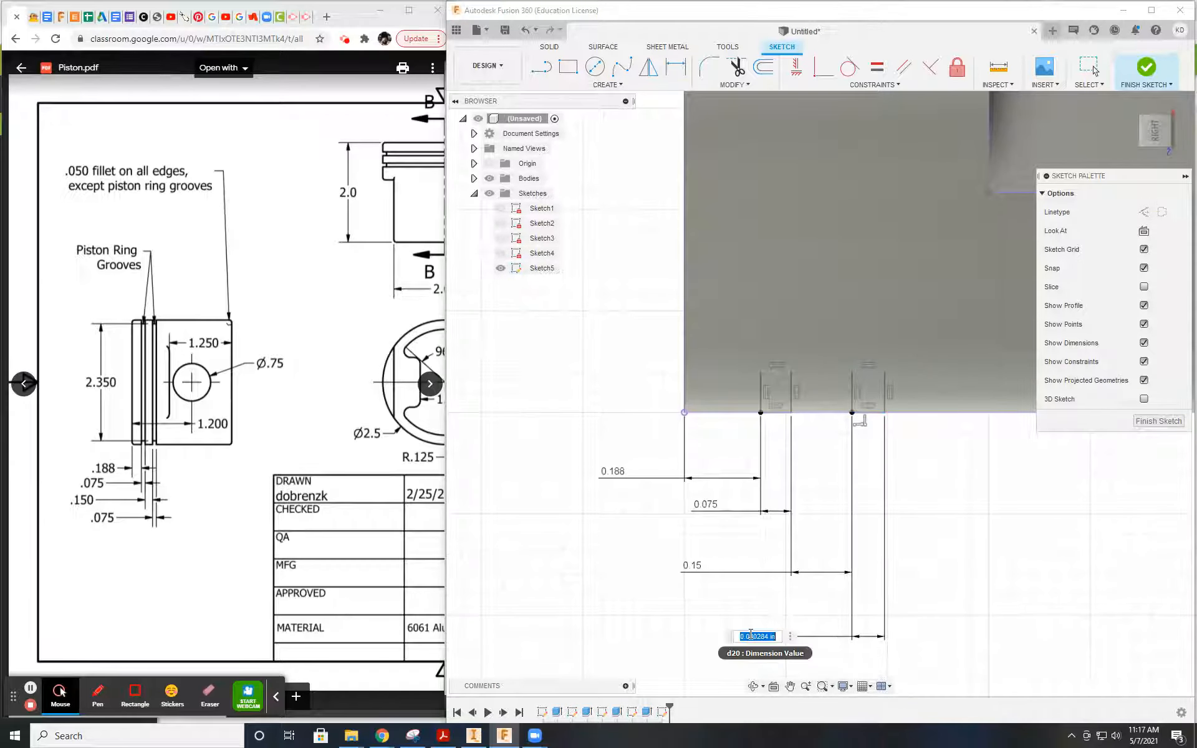
text(.075)
key(Return)
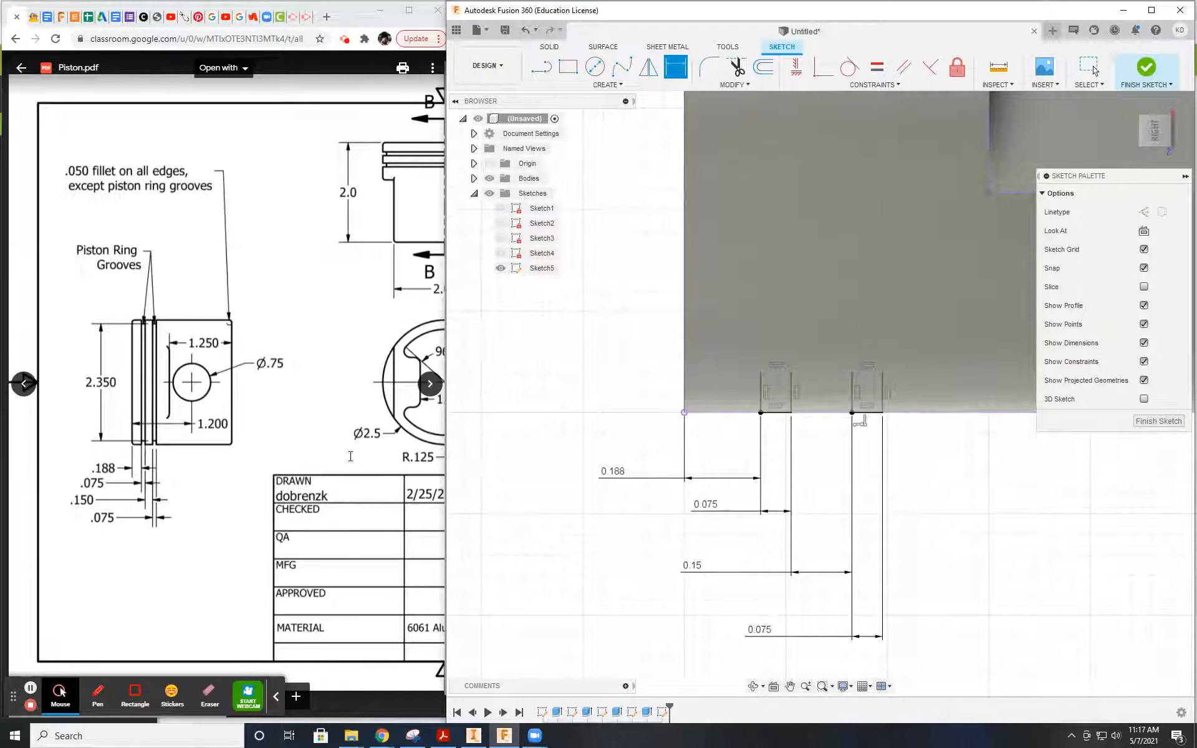
Step: Check the groove depth in Piston.pdf and dimension the first rectangle's depth into the piston as 0.075 in
click(235, 425)
scroll(327, 401, up, 1)
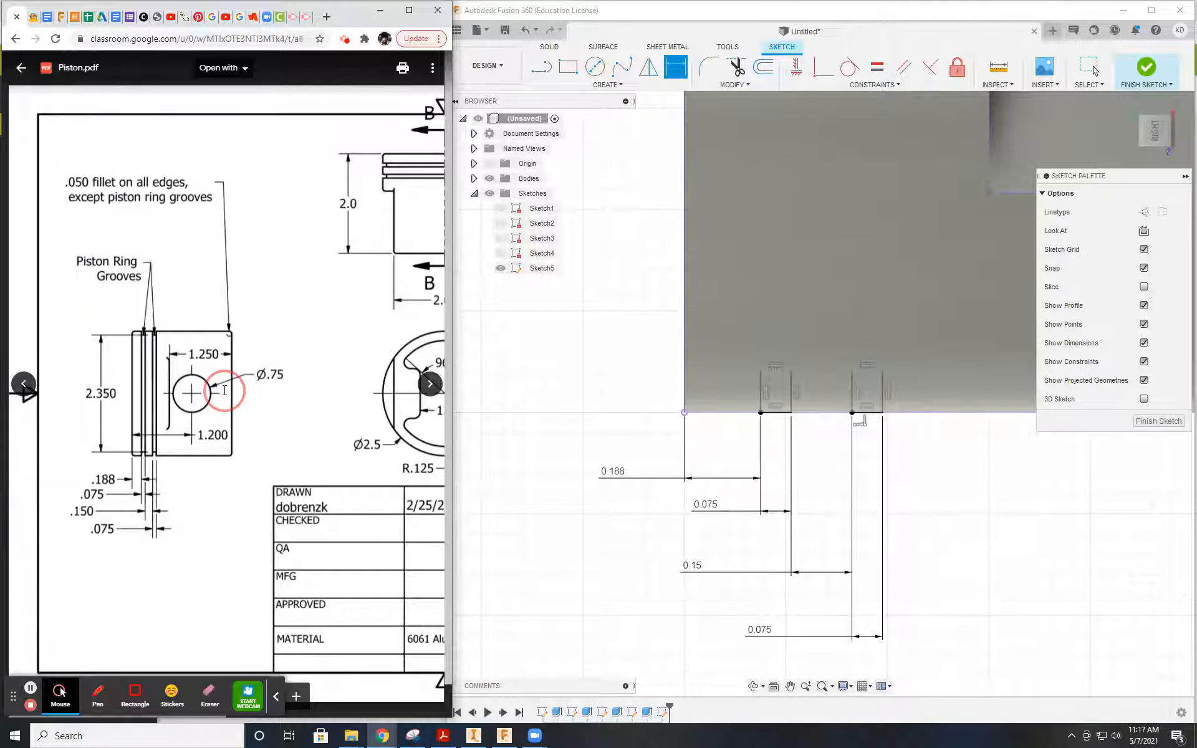
scroll(305, 388, right, 5)
mouse_move(262, 388)
middle_down()
mouse_move(139, 390)
mouse_move(331, 392)
mouse_move(201, 401)
mouse_move(226, 369)
mouse_move(234, 388)
mouse_move(196, 391)
mouse_move(187, 417)
mouse_move(152, 413)
middle_up()
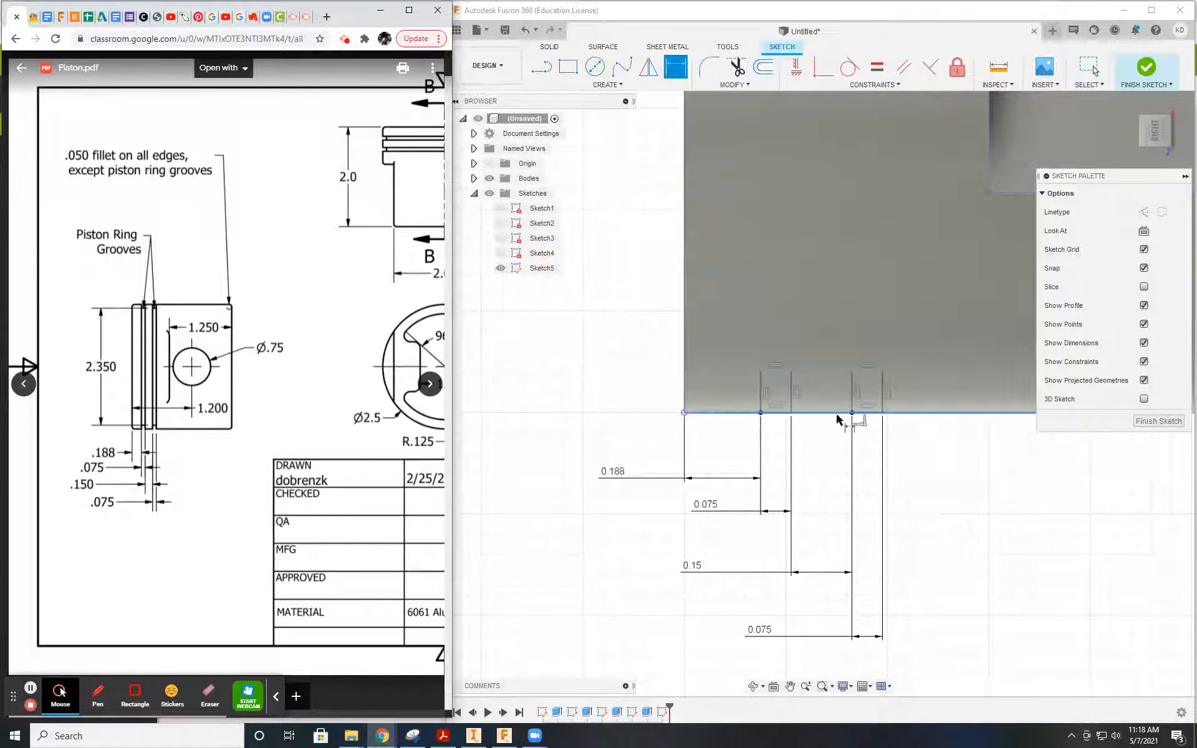
click(762, 394)
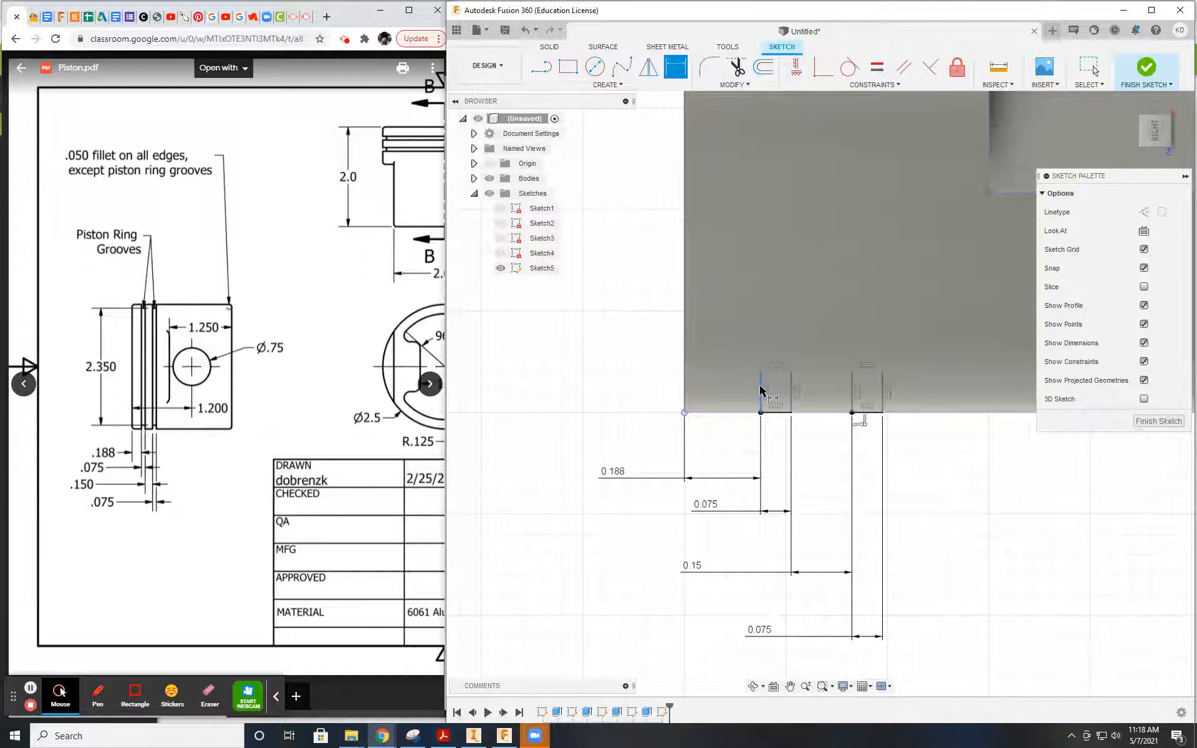
click(614, 386)
text(.075)
key(Return)
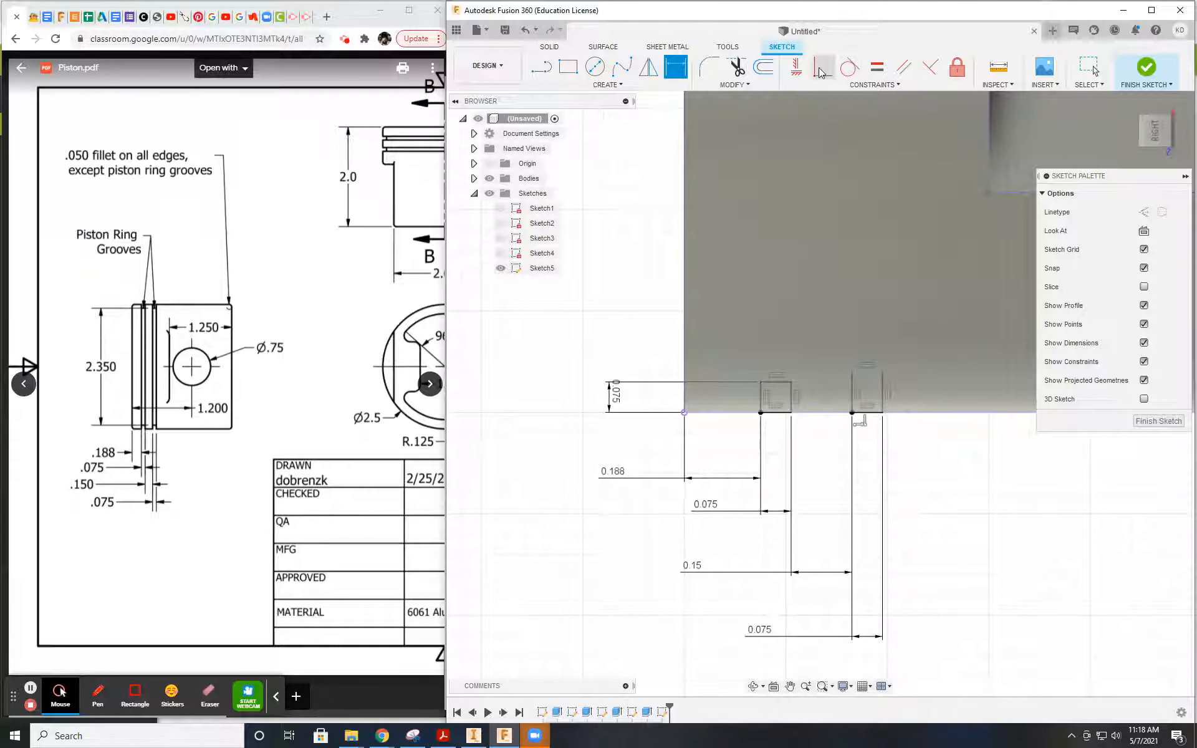
Step: Align the inner edges of both groove rectangles with a Horizontal/Vertical constraint and finish the sketch
click(796, 67)
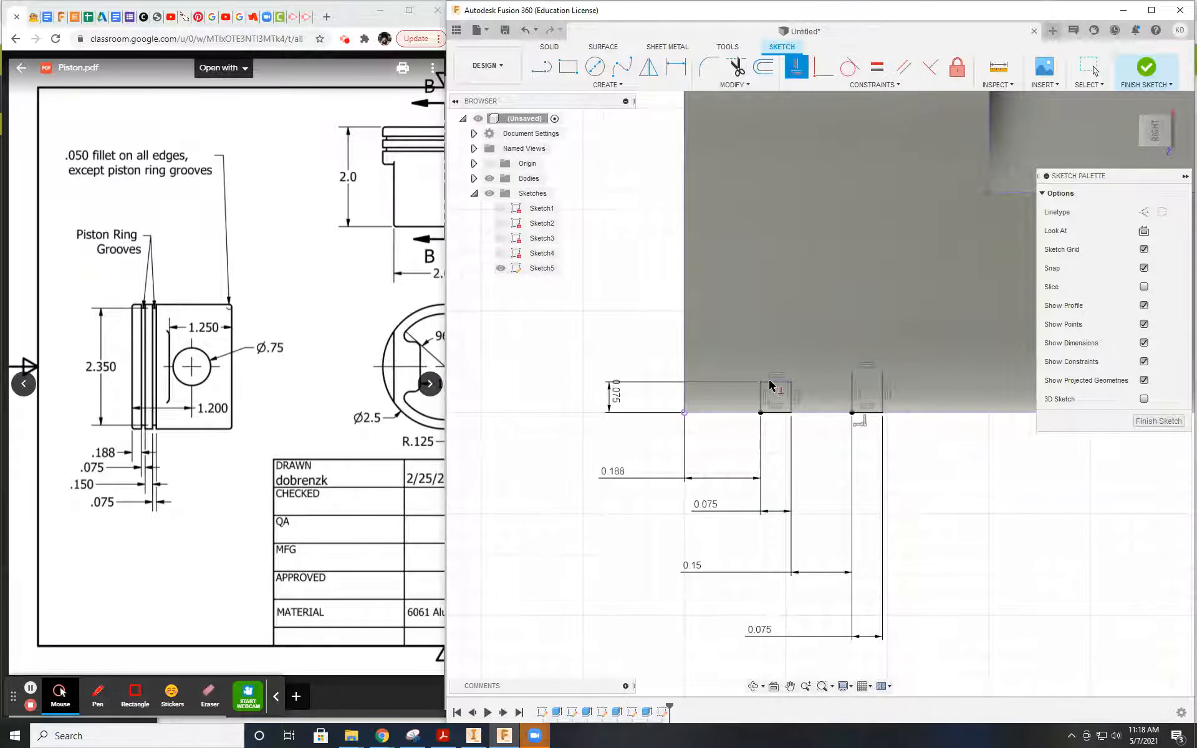
click(868, 374)
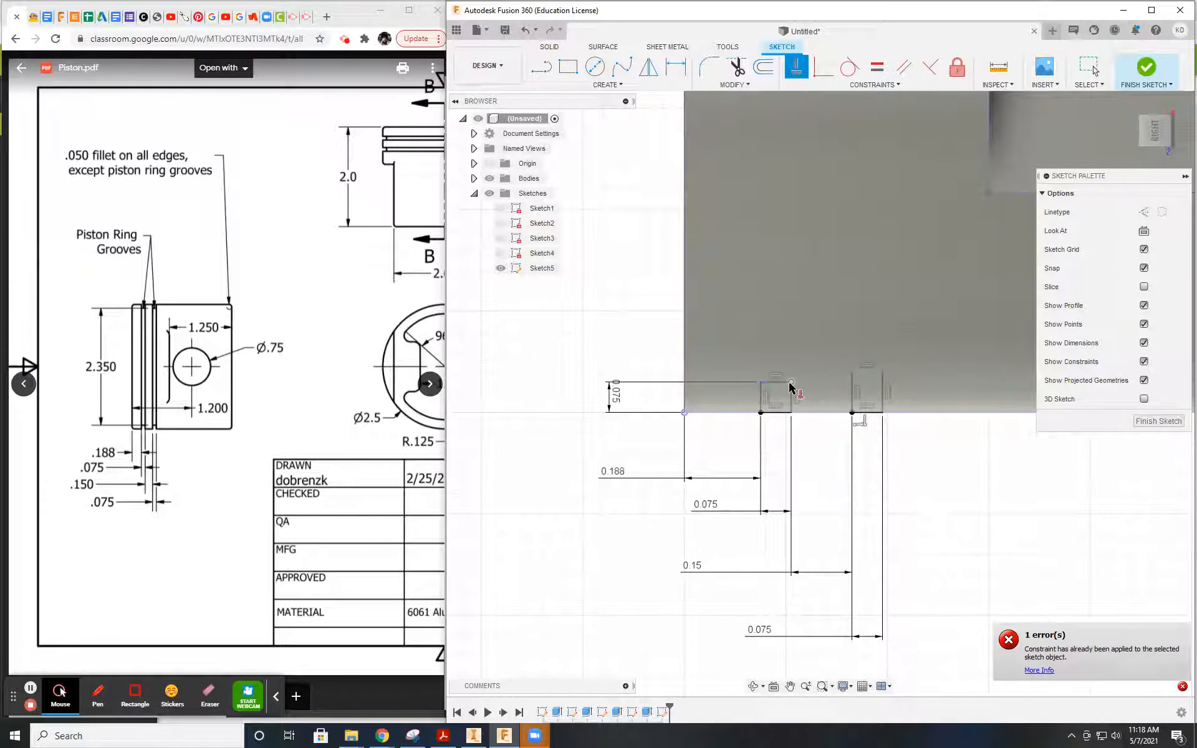
click(854, 373)
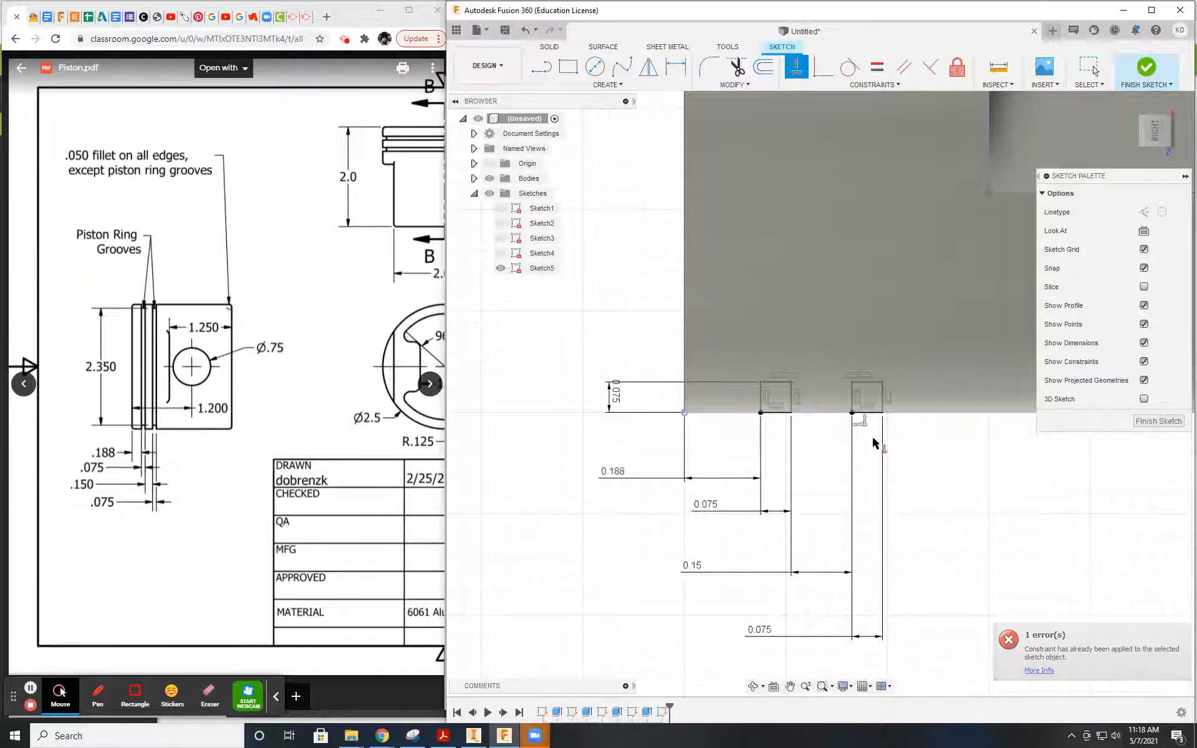
scroll(874, 443, down, 1)
middle_drag(933, 452, 762, 454)
scroll(844, 445, down, 3)
scroll(783, 441, down, 3)
scroll(780, 440, up, 3)
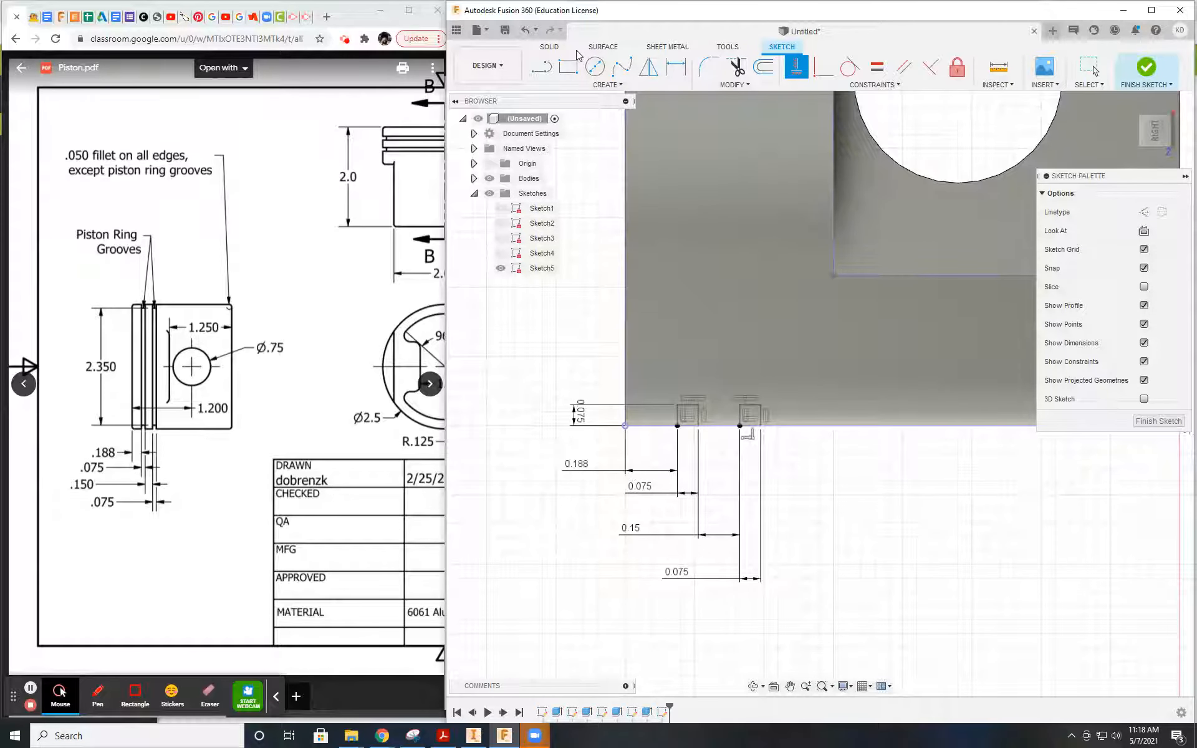
click(1149, 68)
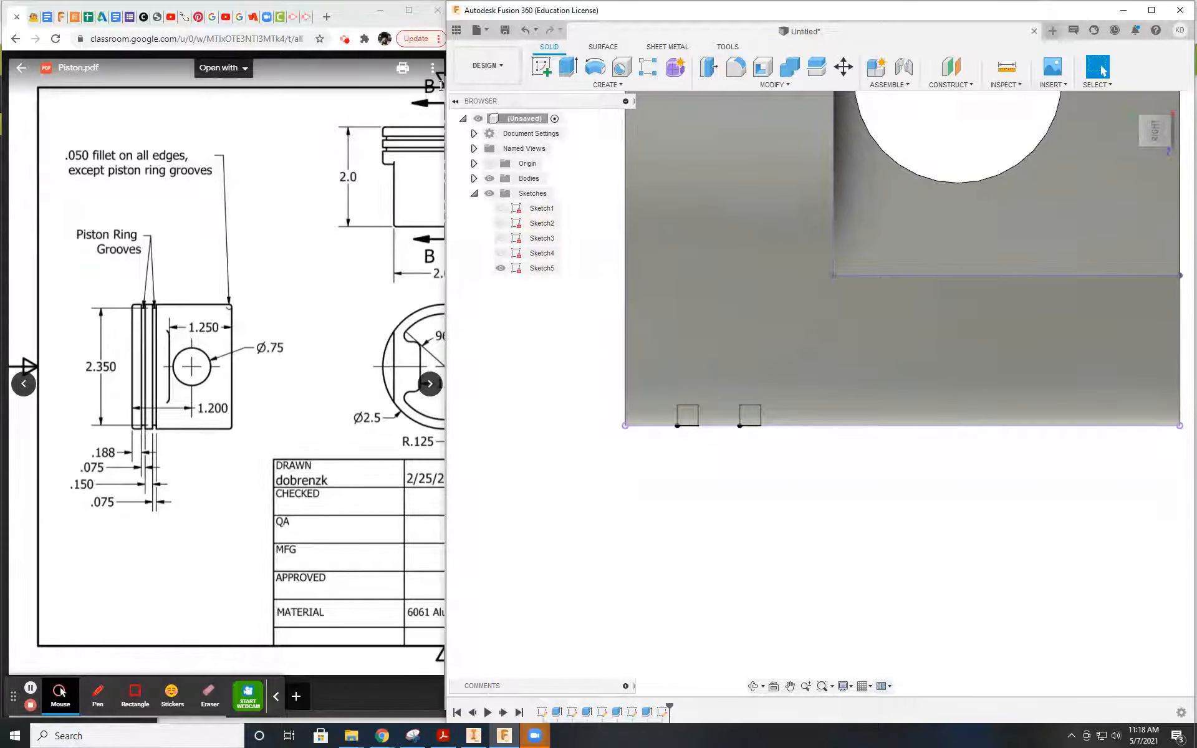
Step: Start a Revolve with both groove rectangles as its profiles
click(568, 66)
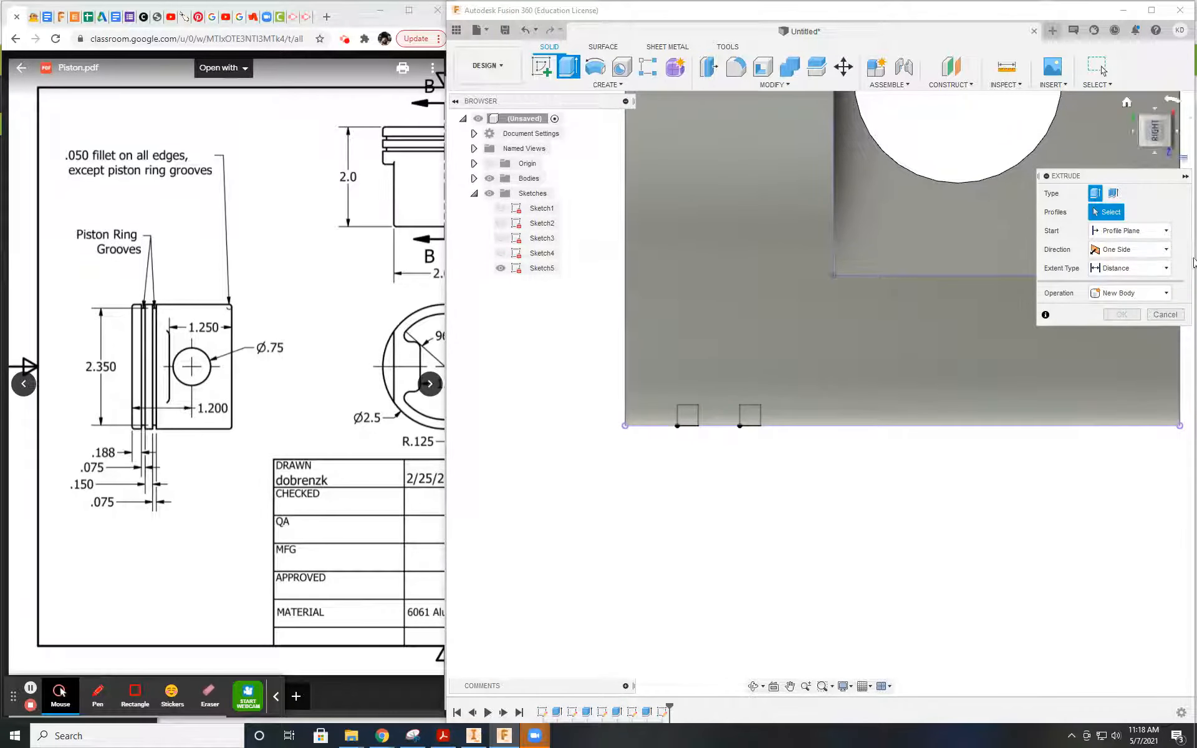
click(1163, 317)
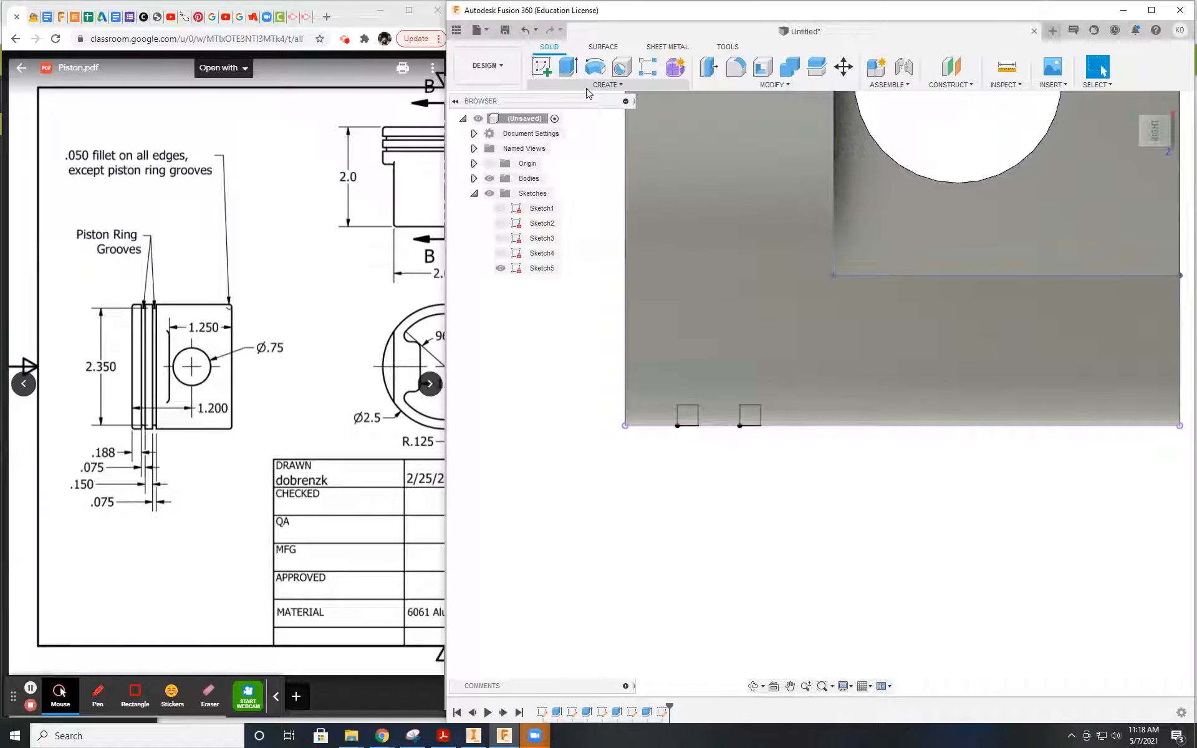
click(608, 84)
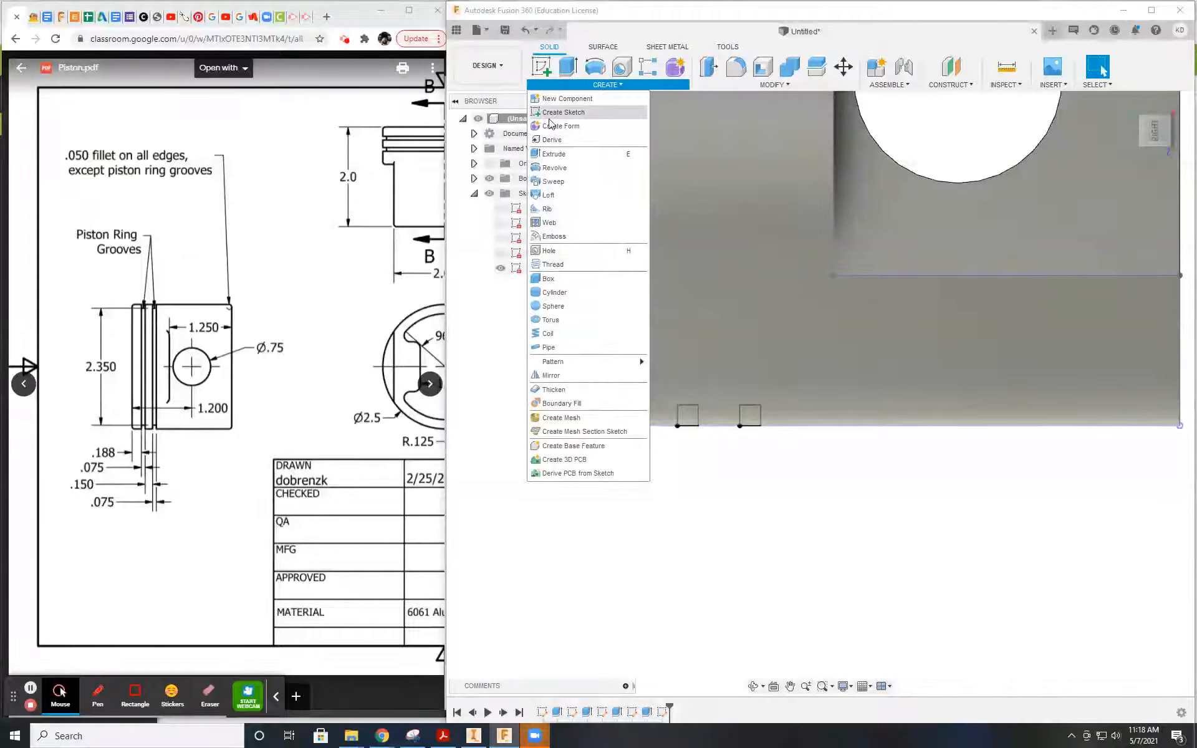
click(553, 168)
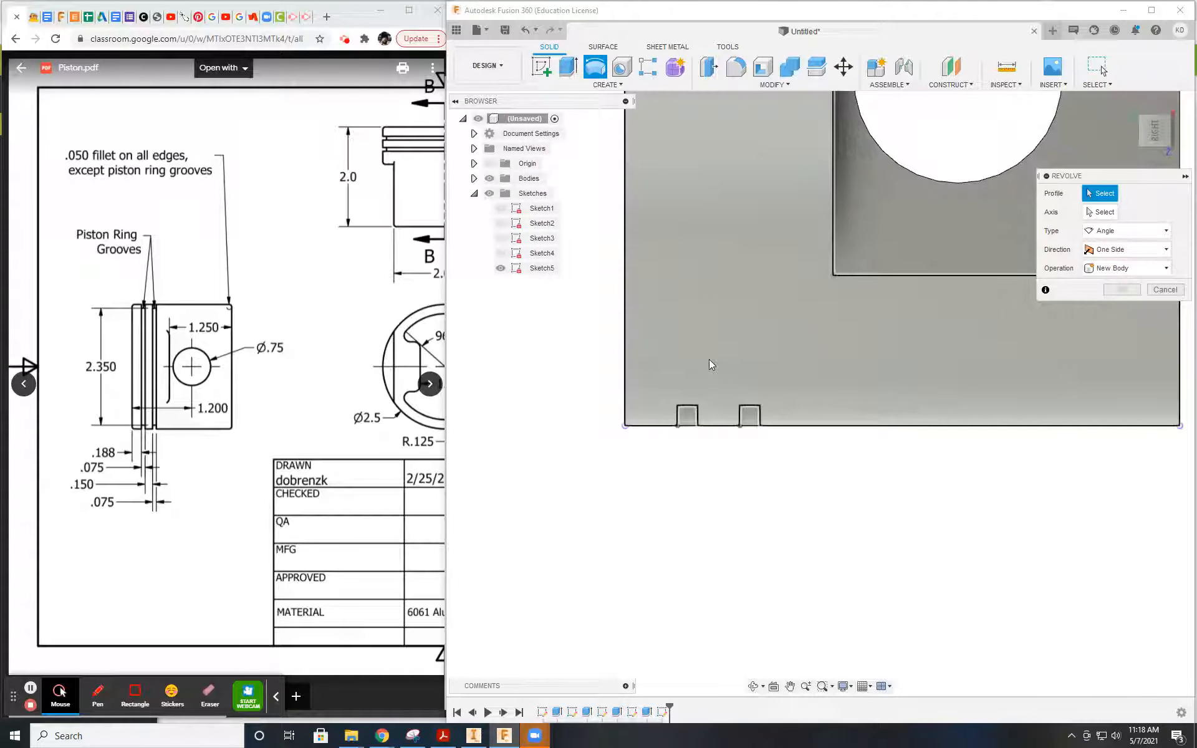
click(687, 415)
click(750, 417)
scroll(681, 310, down, 3)
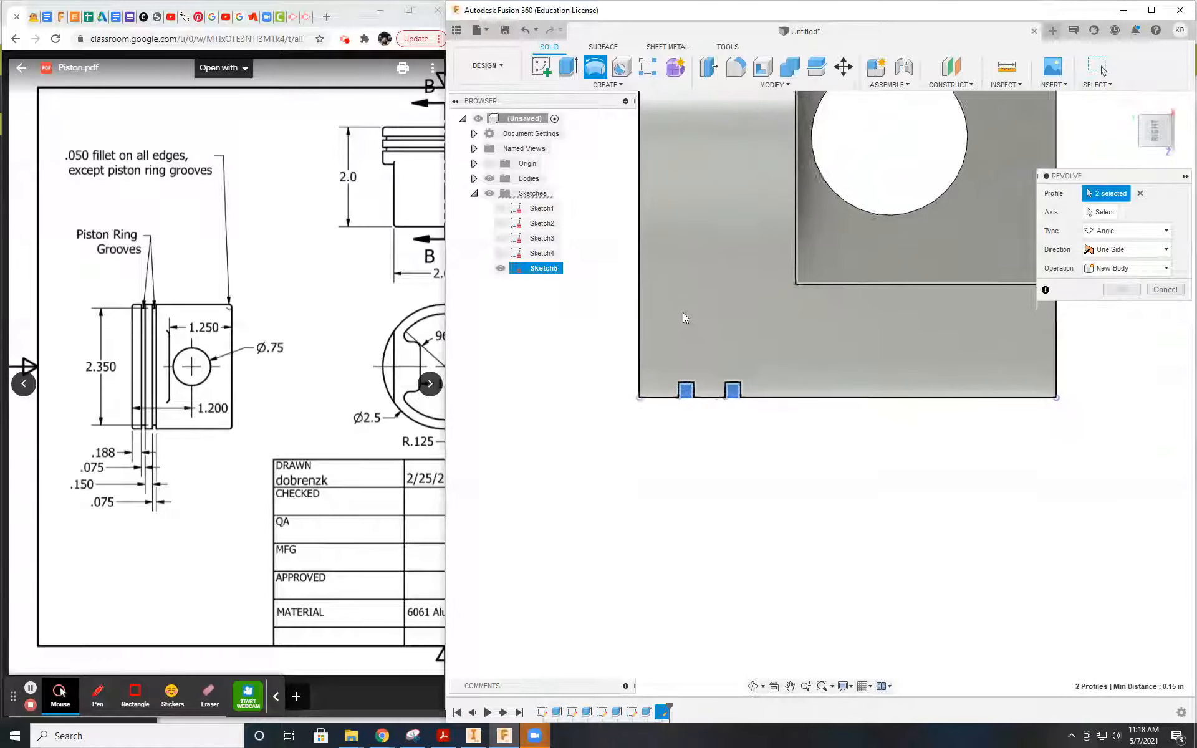
middle_drag(672, 237, 786, 344)
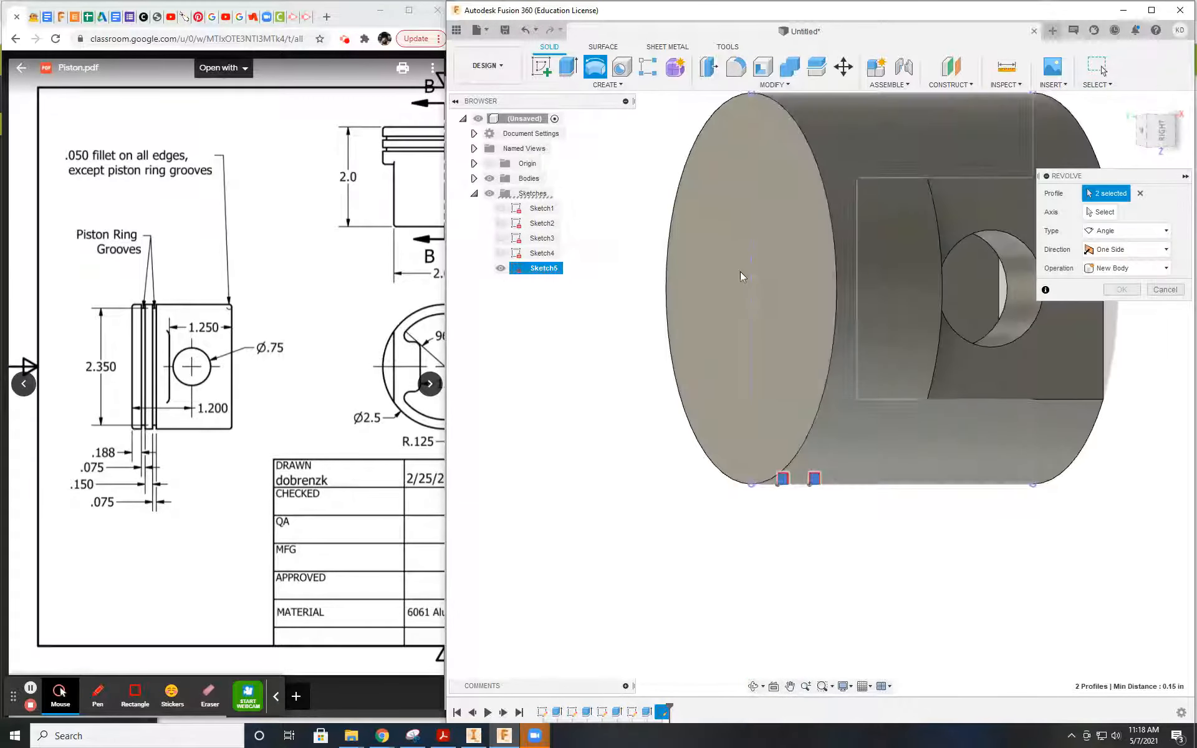
Step: Show the origin and cut the two ring grooves by revolving the profiles 360° about the Y axis
click(489, 164)
shift+middle_drag(1038, 298, 866, 329)
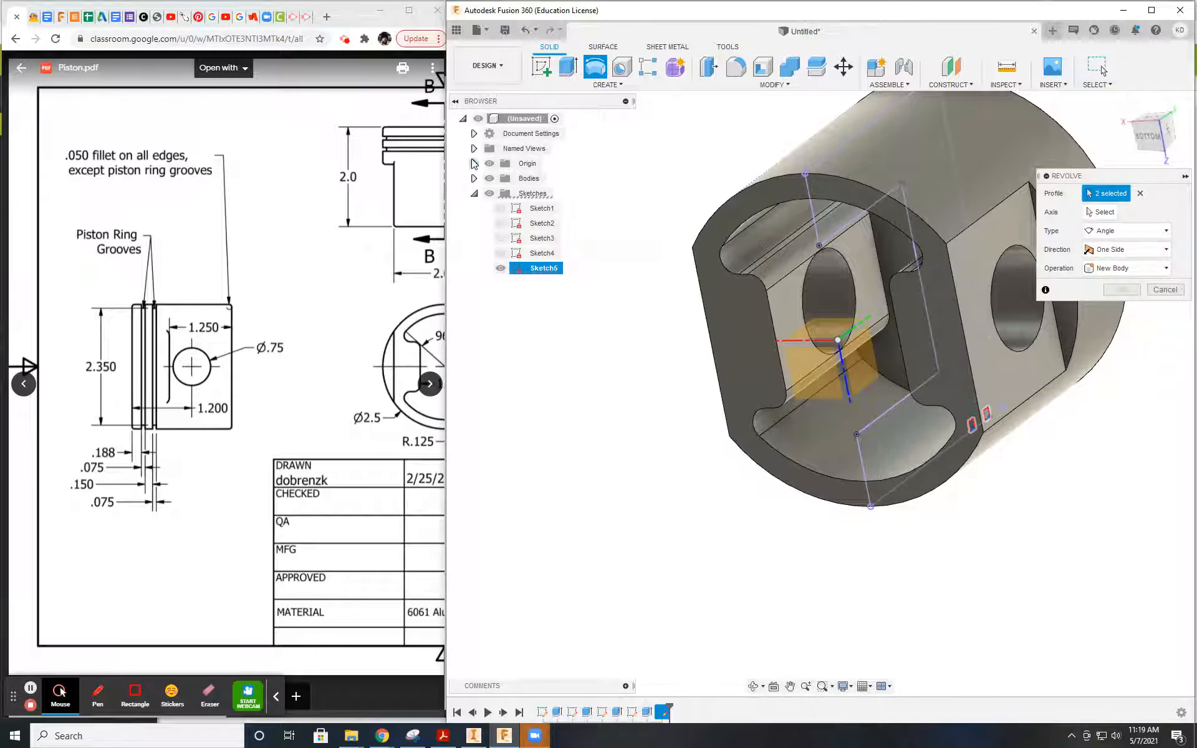
click(474, 163)
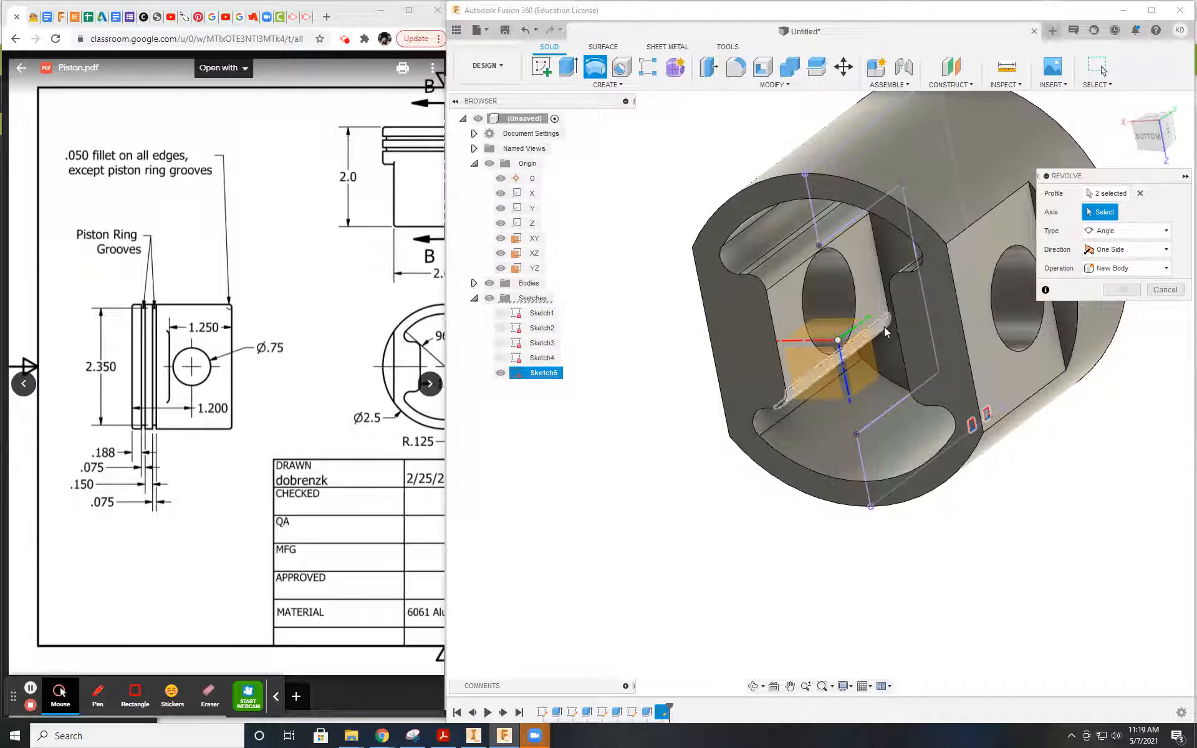
click(854, 333)
scroll(971, 369, down, 3)
shift+middle_drag(971, 370, 1021, 361)
shift+middle_drag(918, 325, 1069, 403)
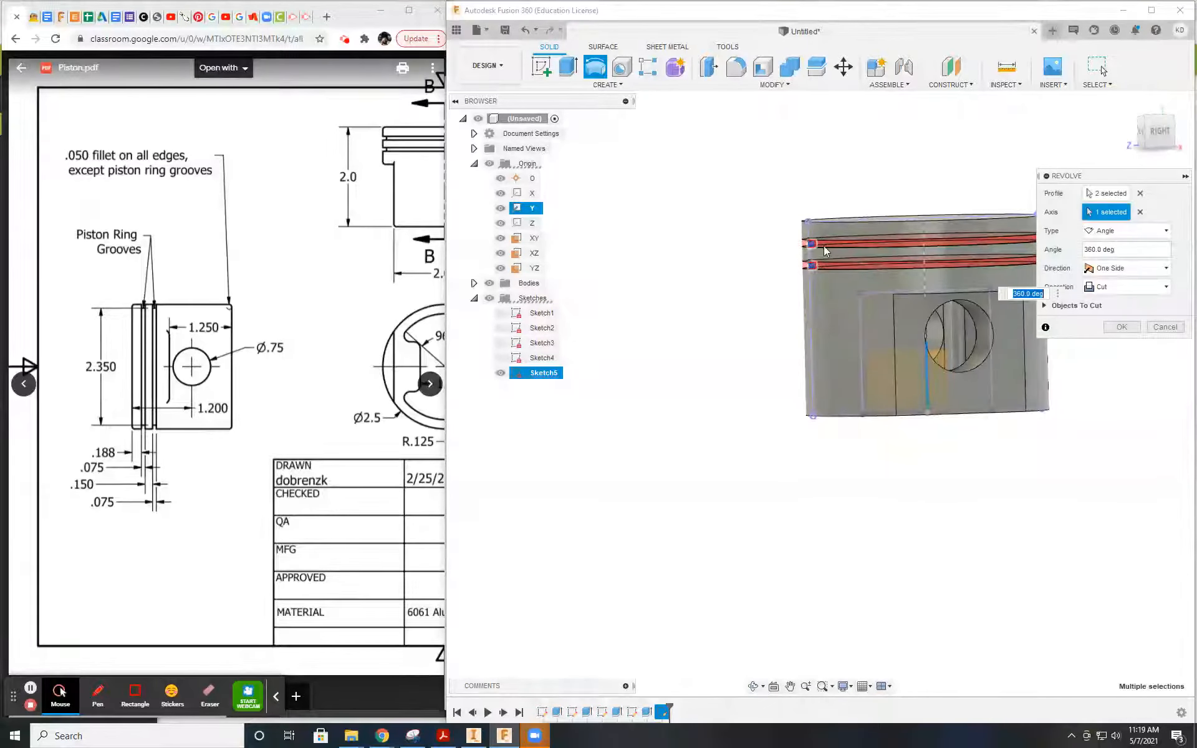
scroll(824, 246, up, 2)
click(1123, 326)
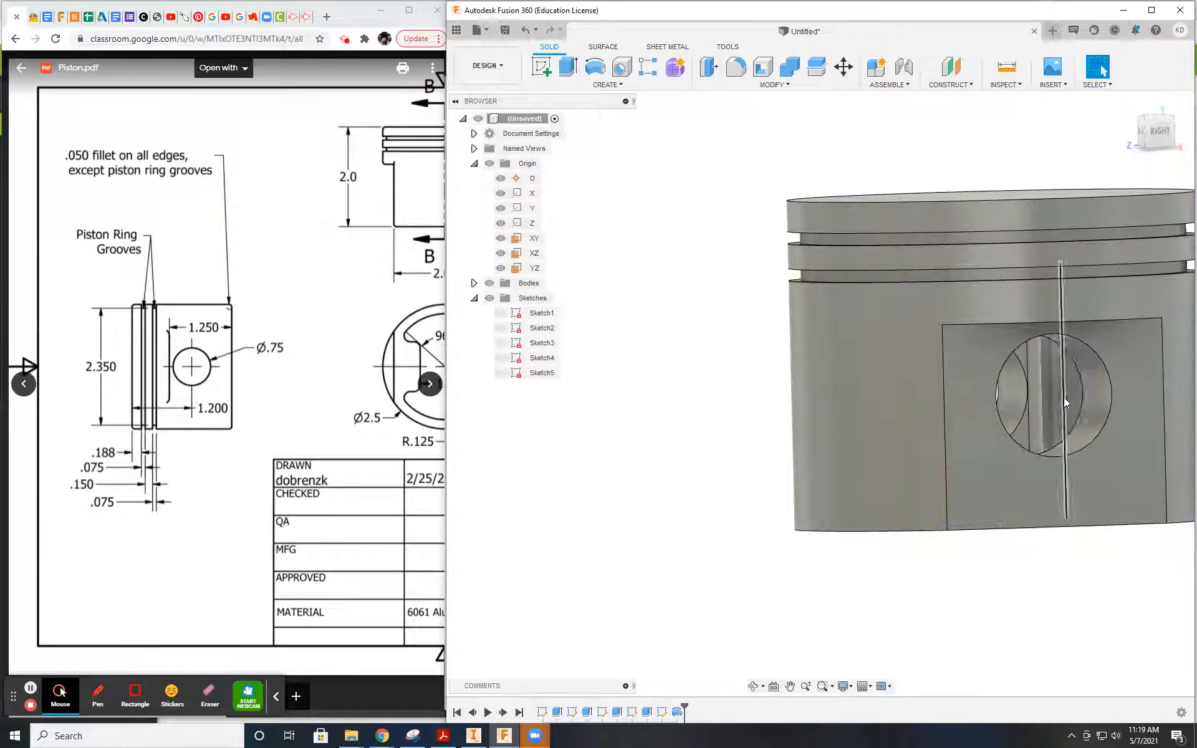
Step: Start a Fillet on the edge loops at the pocket's floor and at its open end
scroll(1064, 398, down, 2)
middle_drag(960, 401, 948, 356)
scroll(739, 280, up, 3)
shift+middle_drag(755, 351, 822, 137)
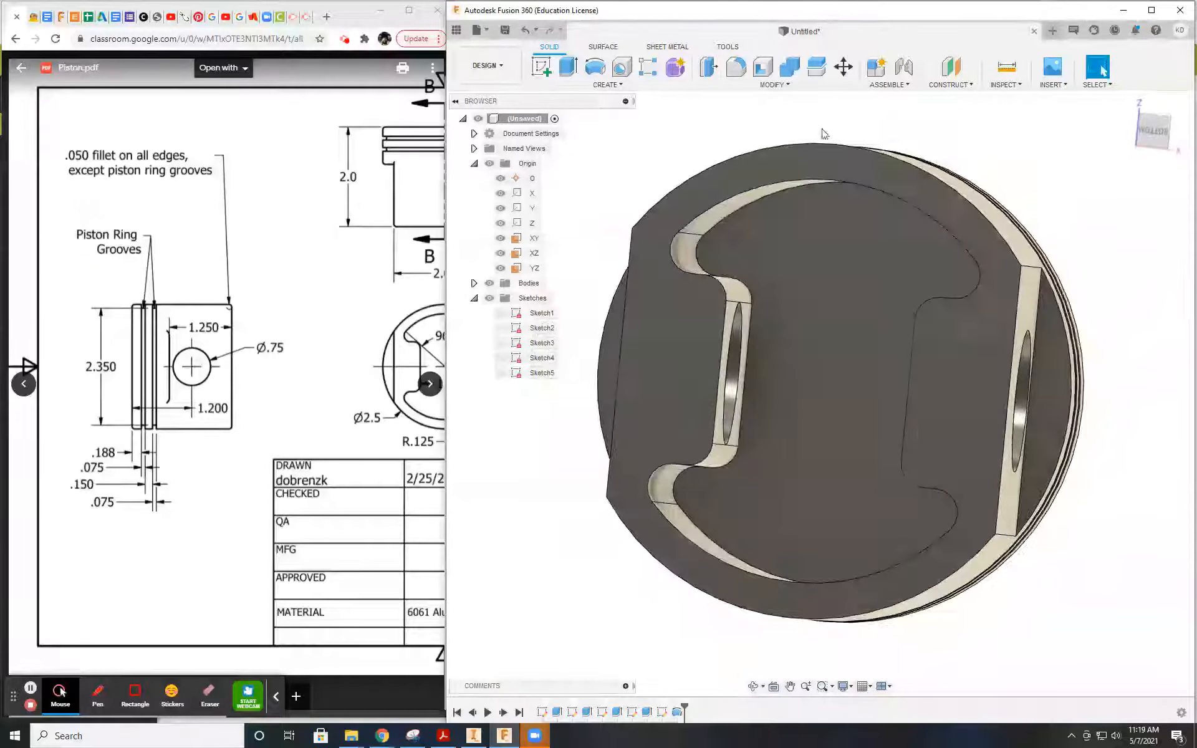
click(735, 87)
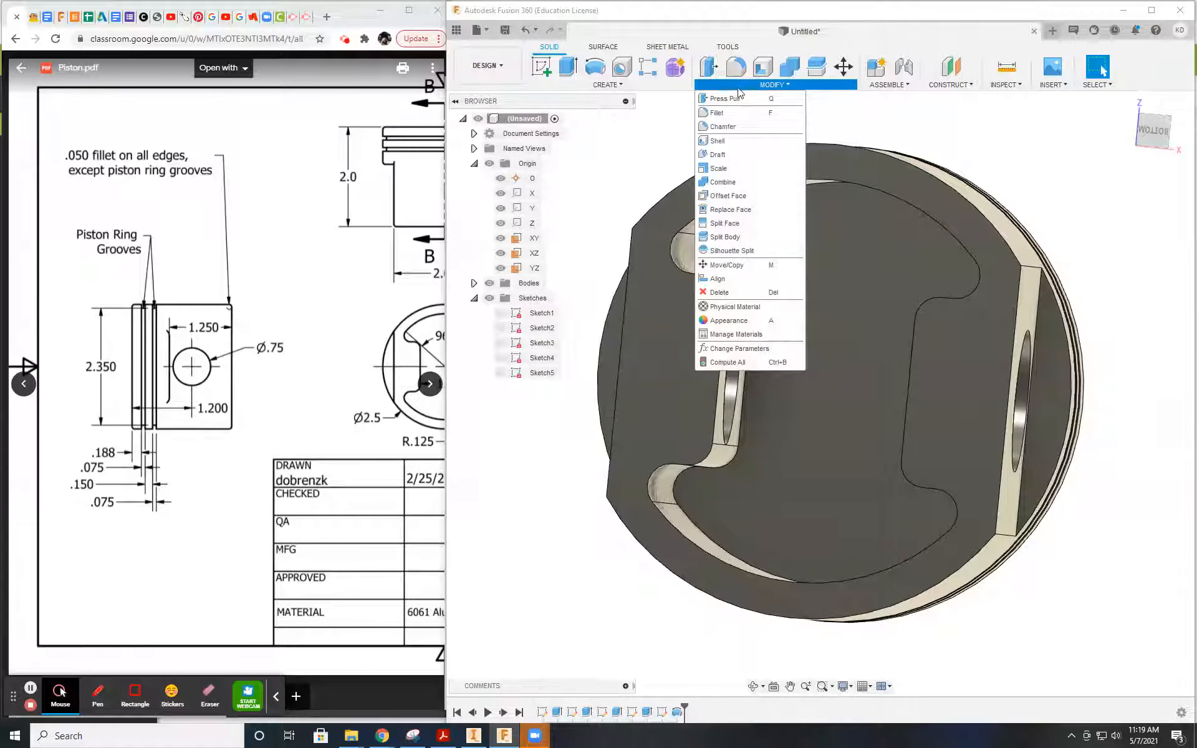
click(723, 113)
shift+middle_drag(914, 295, 761, 237)
click(761, 237)
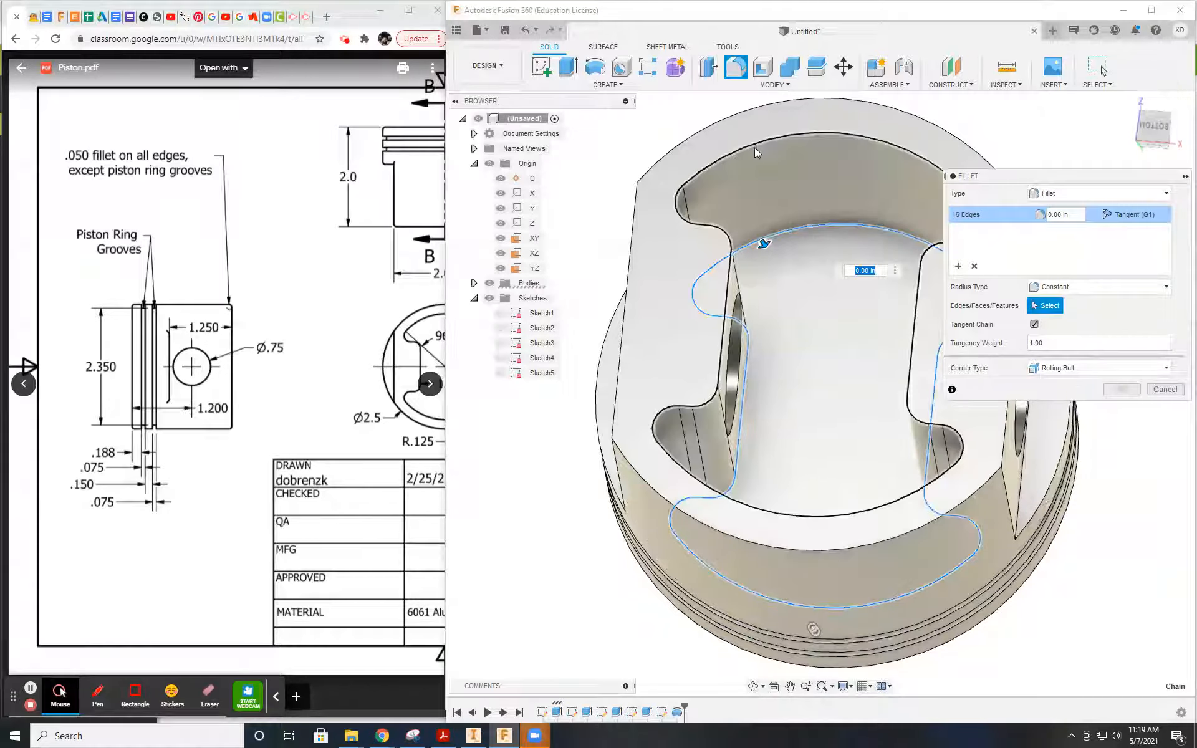
click(754, 148)
Step: Add the inner edges of both pin holes and the outer perimeter edges of the piston's open end to the fillet selection
shift+middle_drag(809, 402, 714, 371)
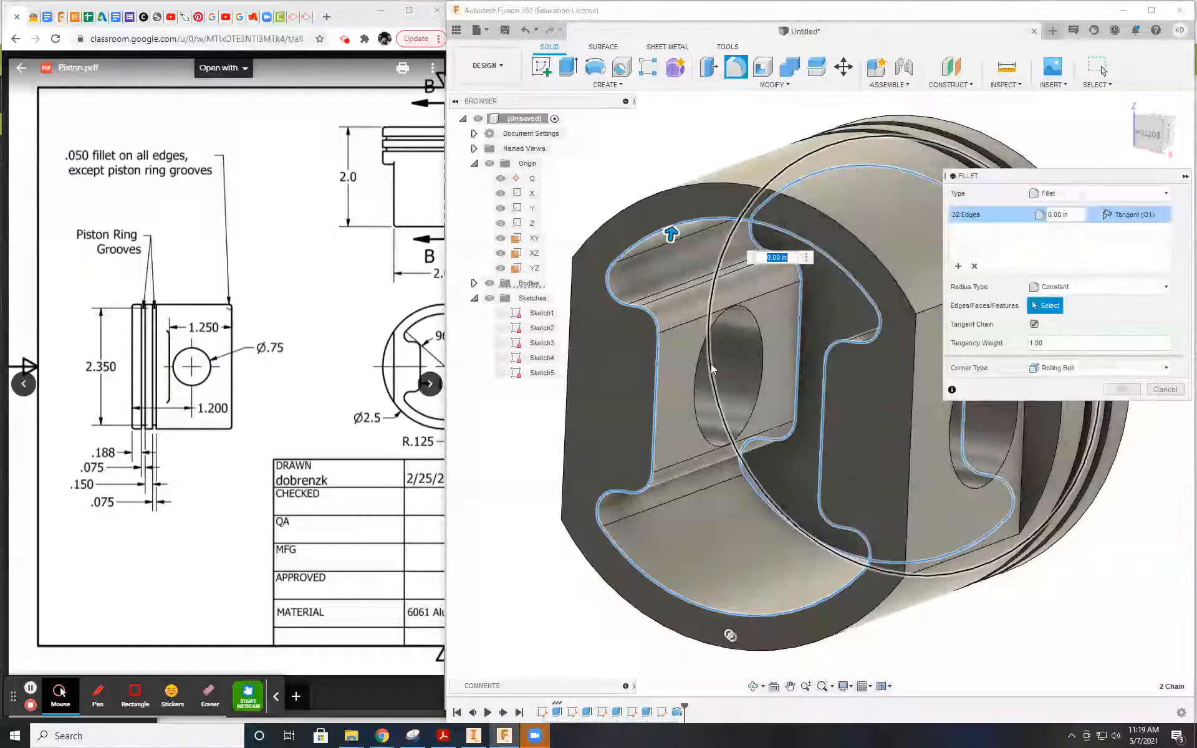
click(698, 363)
shift+middle_drag(847, 421, 742, 325)
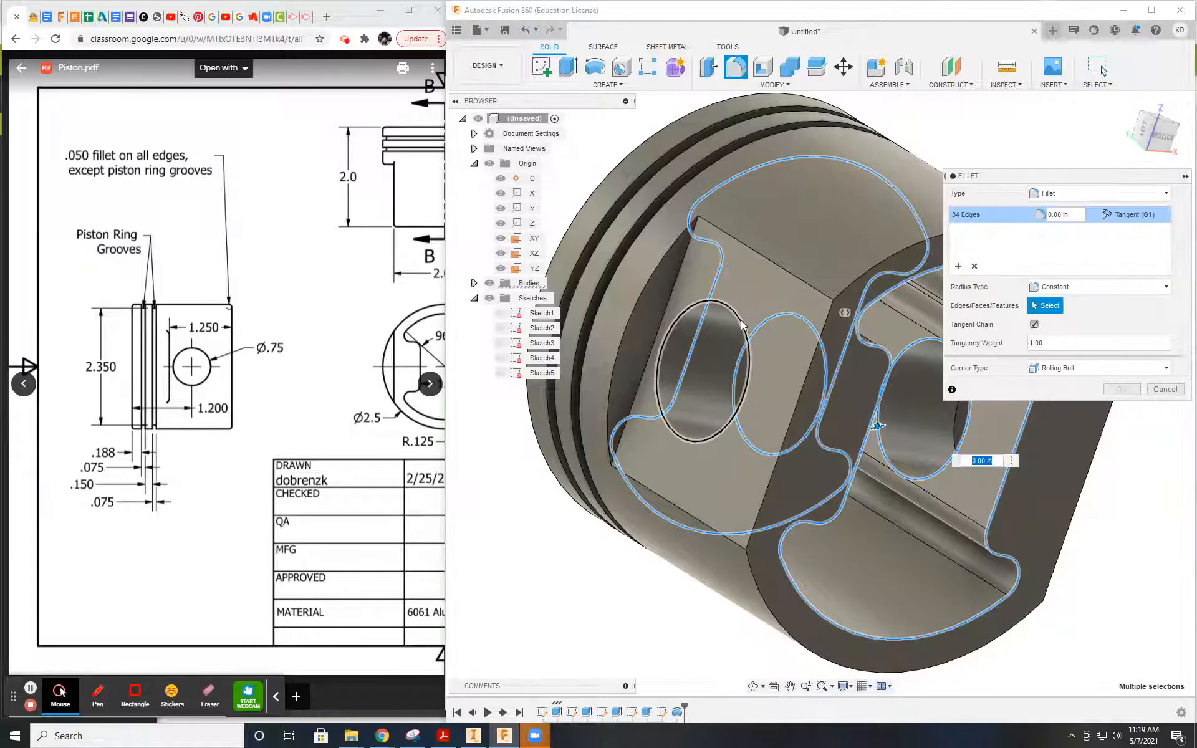
click(841, 295)
shift+middle_drag(842, 296, 871, 329)
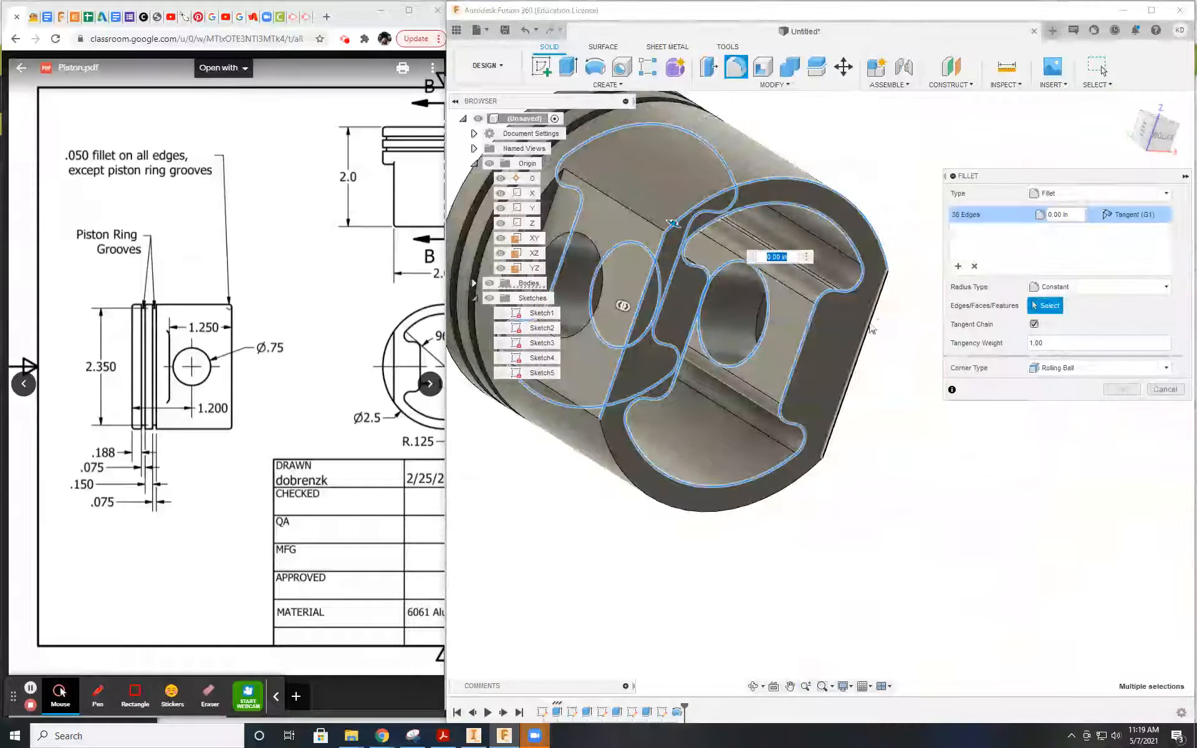
click(755, 503)
shift+middle_drag(754, 503, 828, 392)
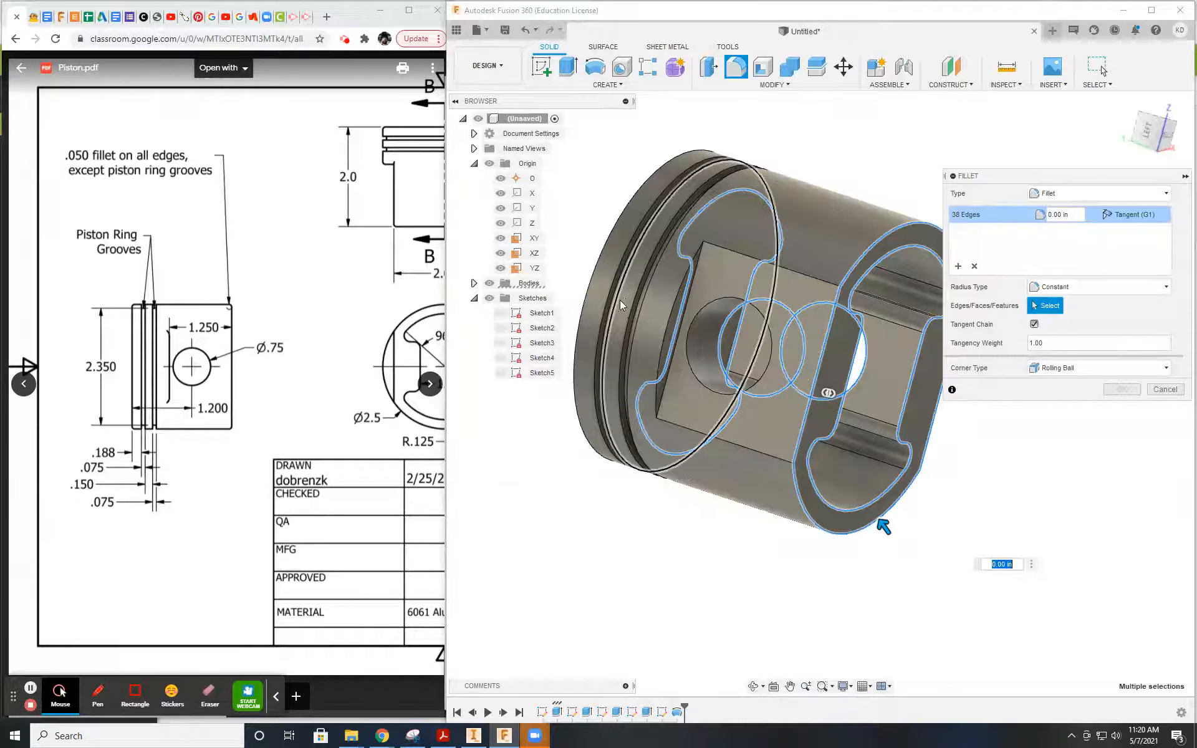
Step: Add the outer edge of the piston's closed crown to the selection and apply a 0.05 in constant-radius fillet
click(670, 323)
shift+middle_drag(877, 503, 704, 468)
click(901, 347)
shift+middle_drag(856, 461, 839, 483)
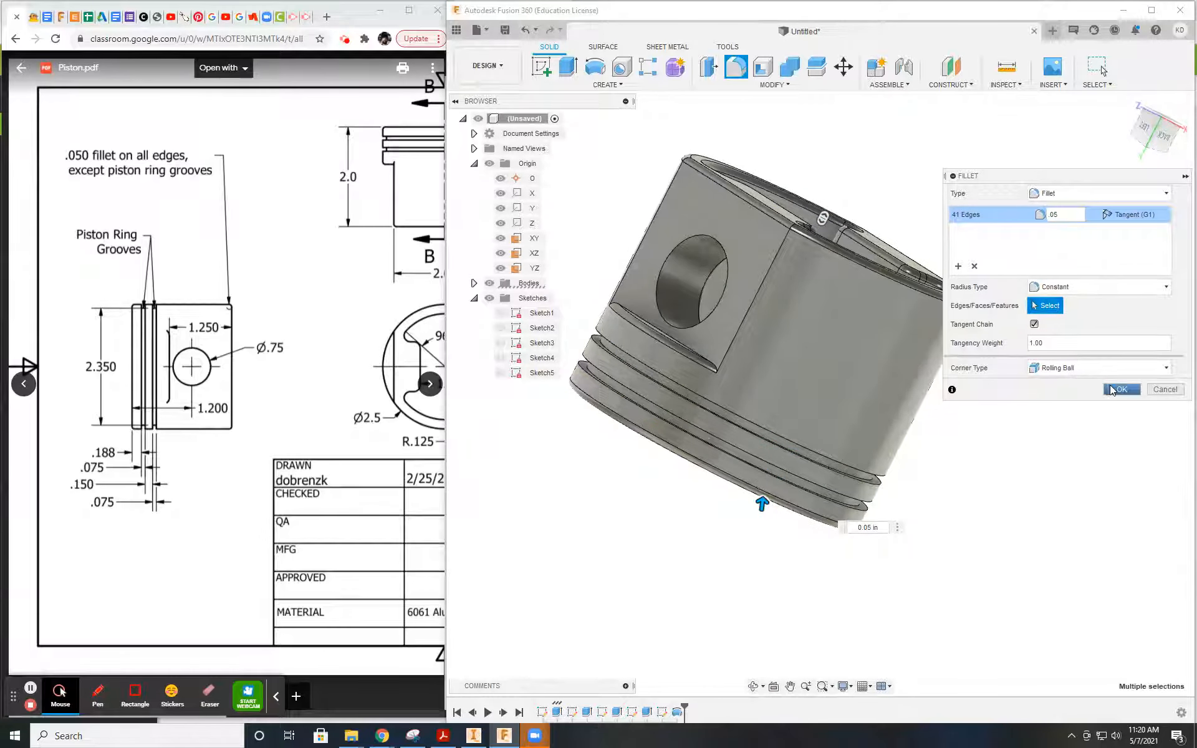
click(1114, 389)
Step: Examine the fillets around the pocket and pin holes, and reopen the fillet feature to review its settings
shift+middle_drag(921, 404, 855, 366)
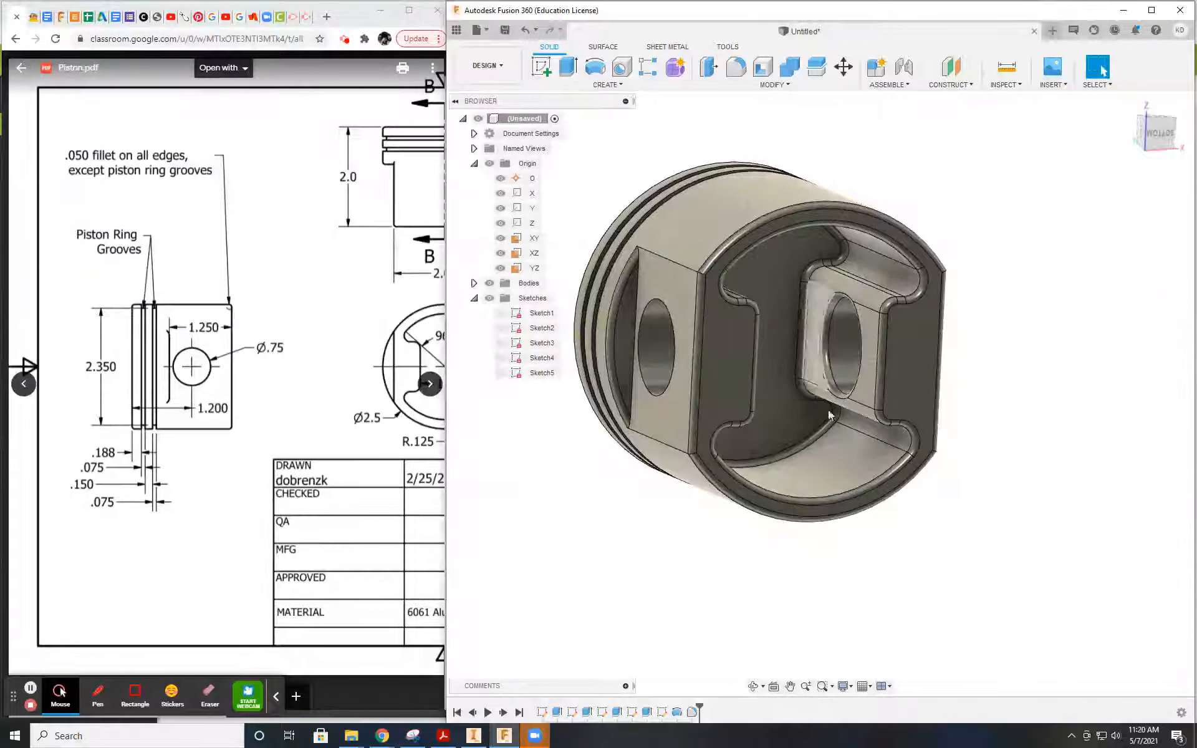
scroll(826, 348, up, 5)
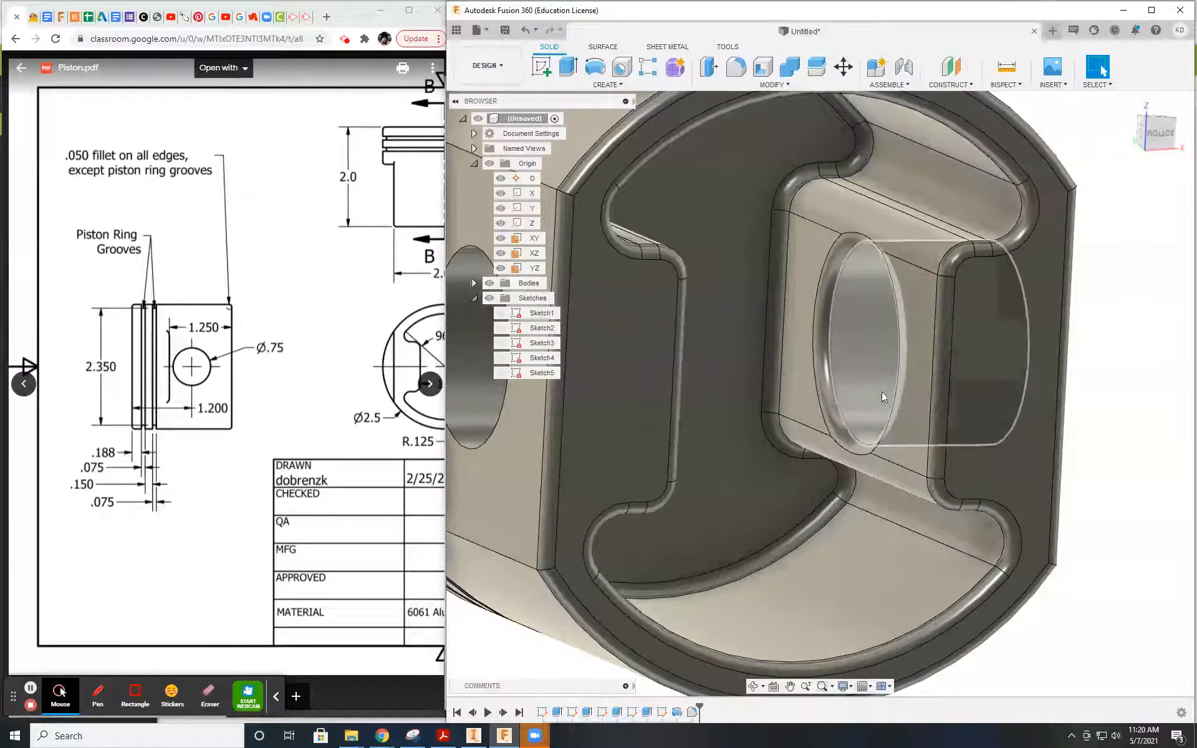
scroll(879, 378, down, 5)
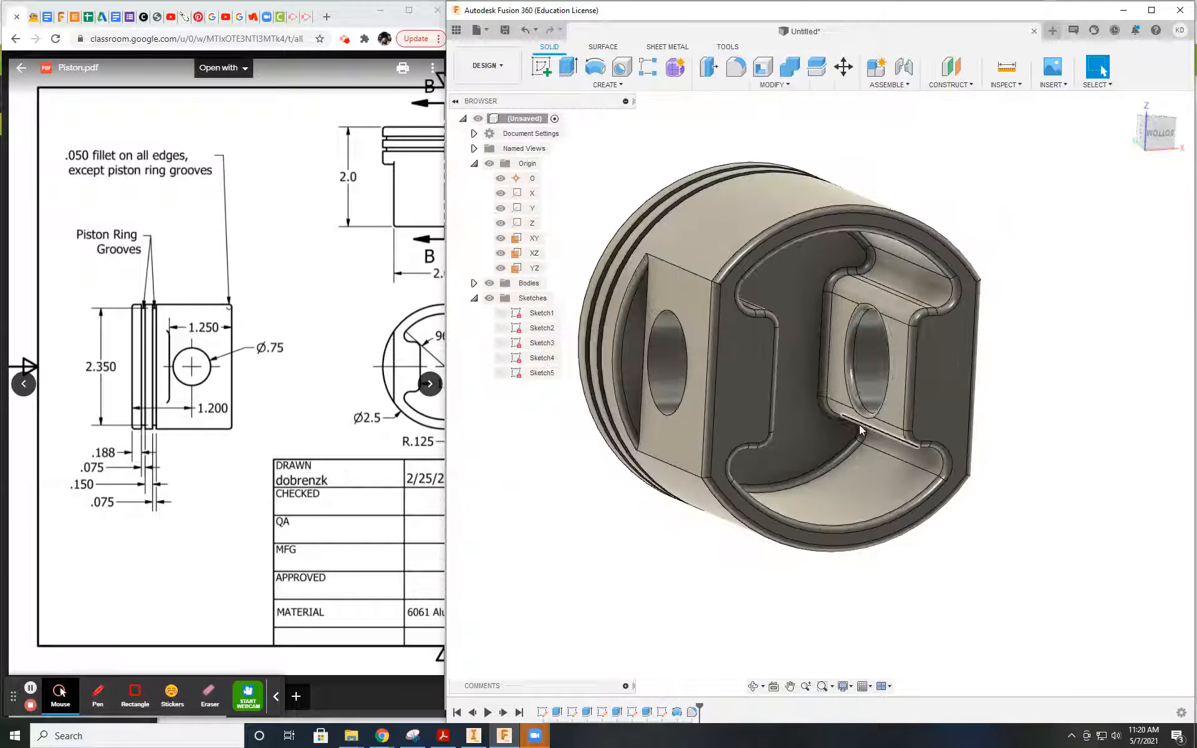
shift+middle_drag(867, 392, 613, 343)
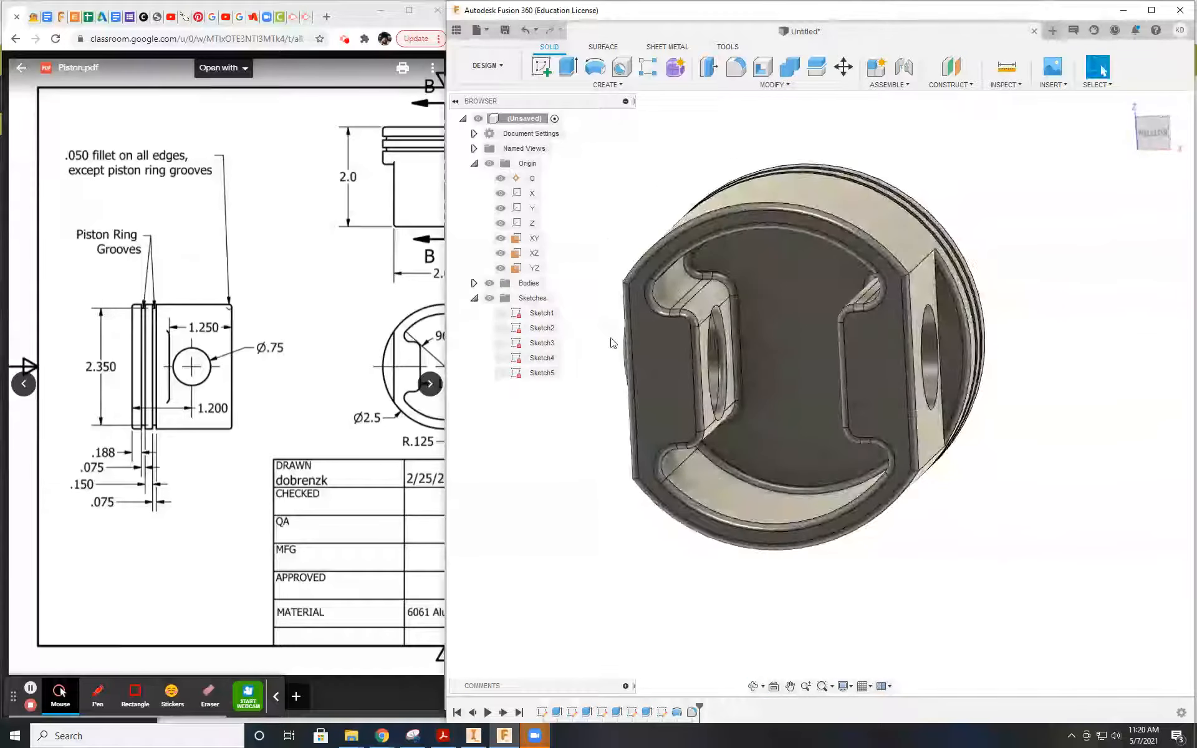
double_click(692, 712)
shift+middle_drag(814, 306, 726, 339)
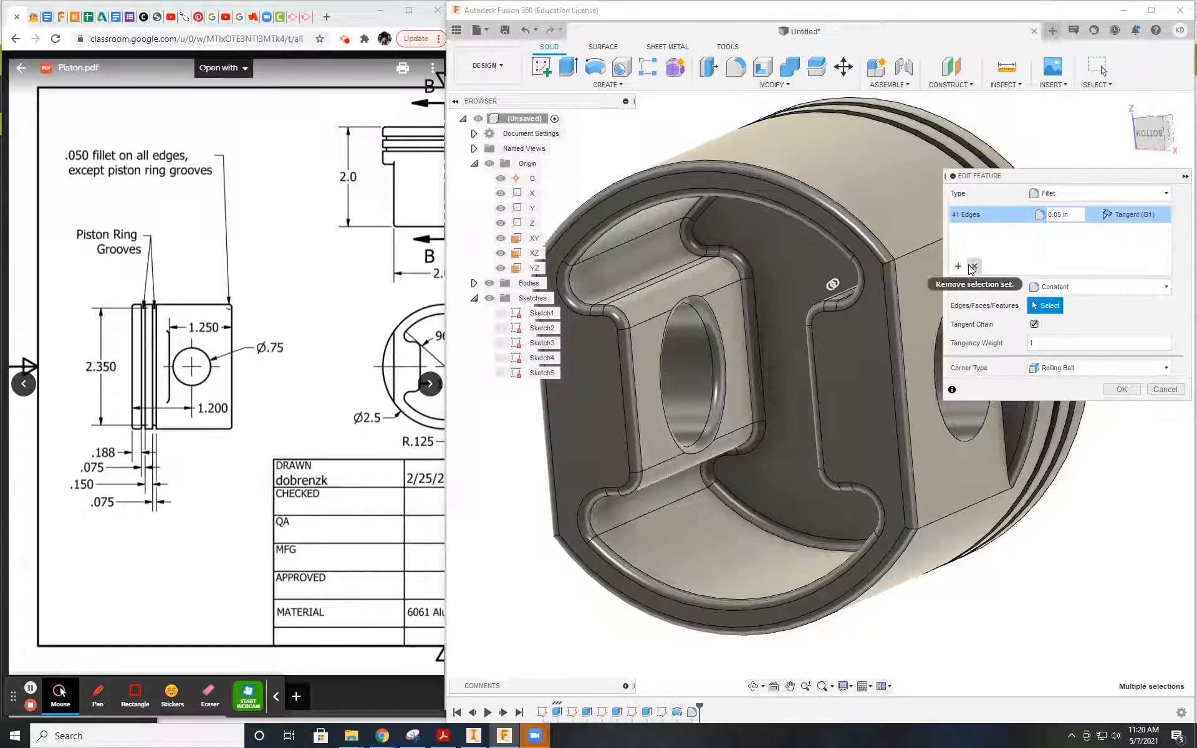
shift+middle_drag(793, 362, 904, 362)
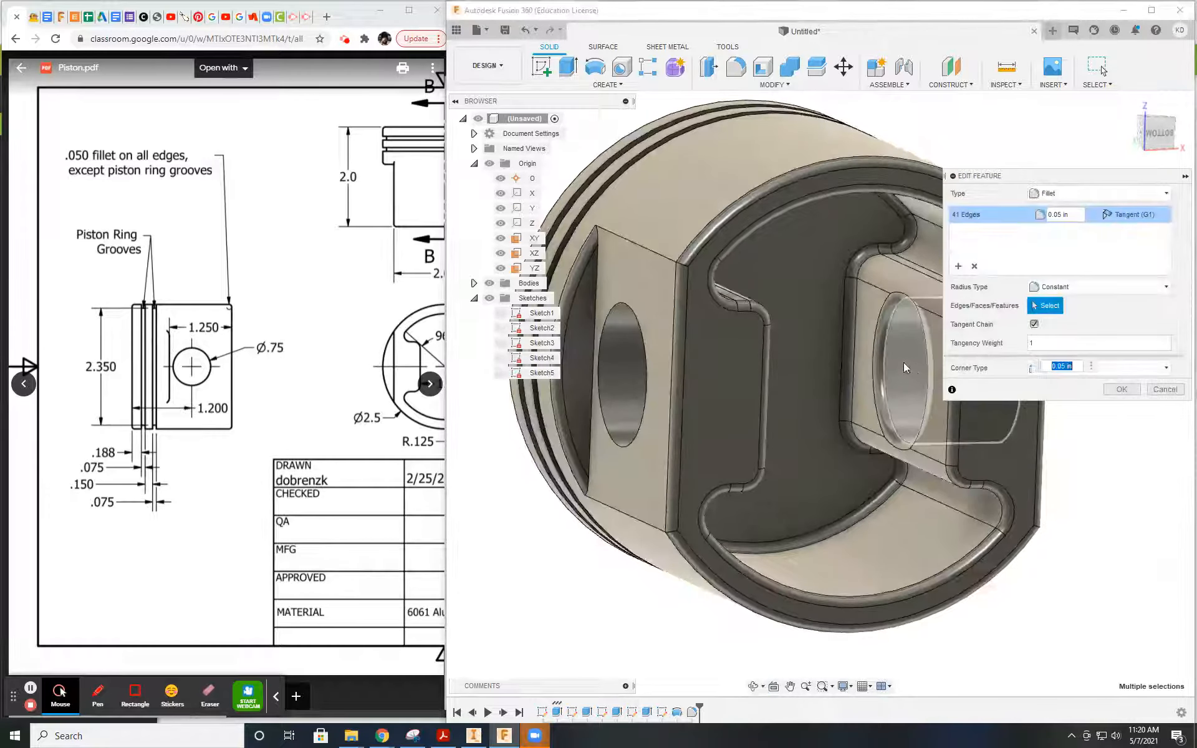
click(1122, 389)
Step: Show the drawing's isometric view and orient the piston the same way to compare the model with it
scroll(890, 429, down, 3)
shift+middle_drag(890, 429, 578, 429)
click(334, 396)
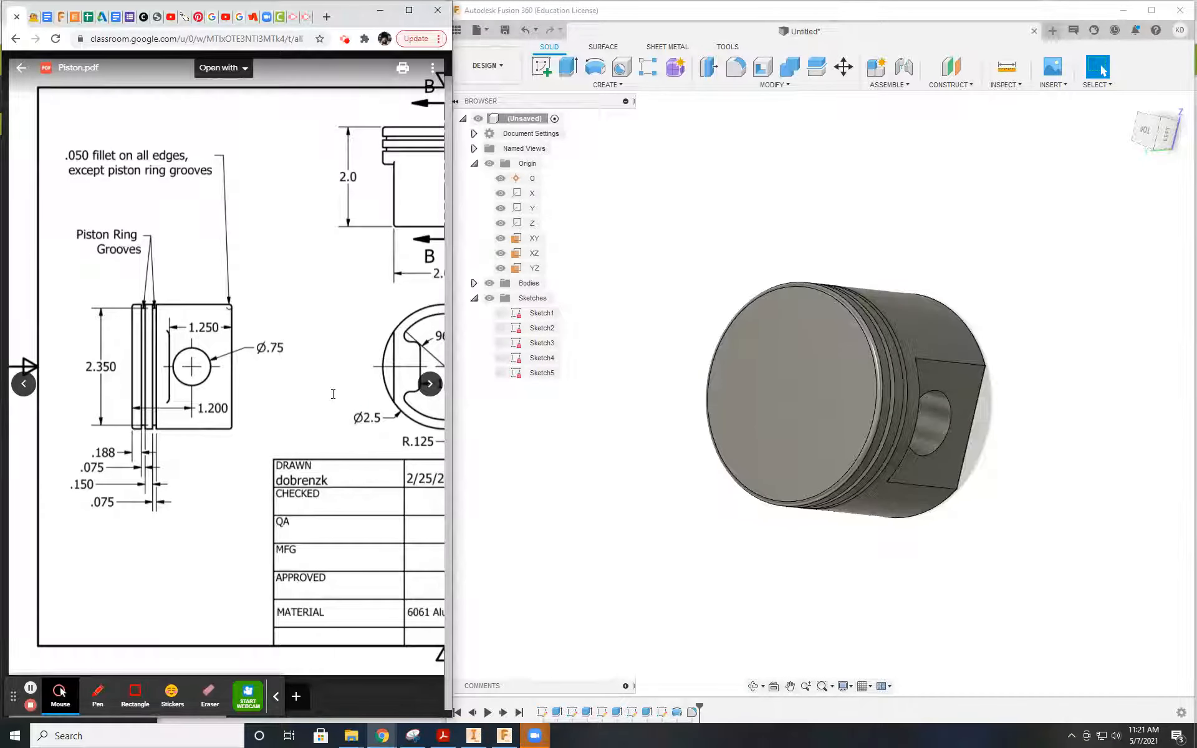
drag(310, 473, 368, 363)
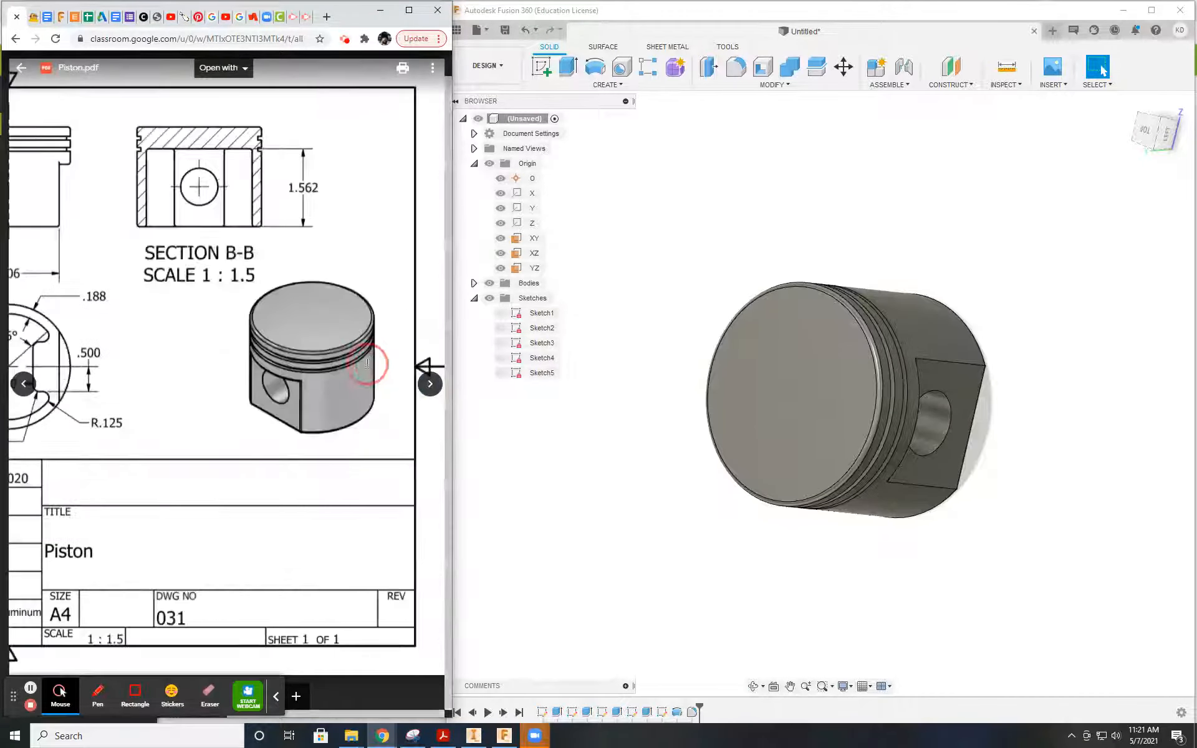
click(1126, 103)
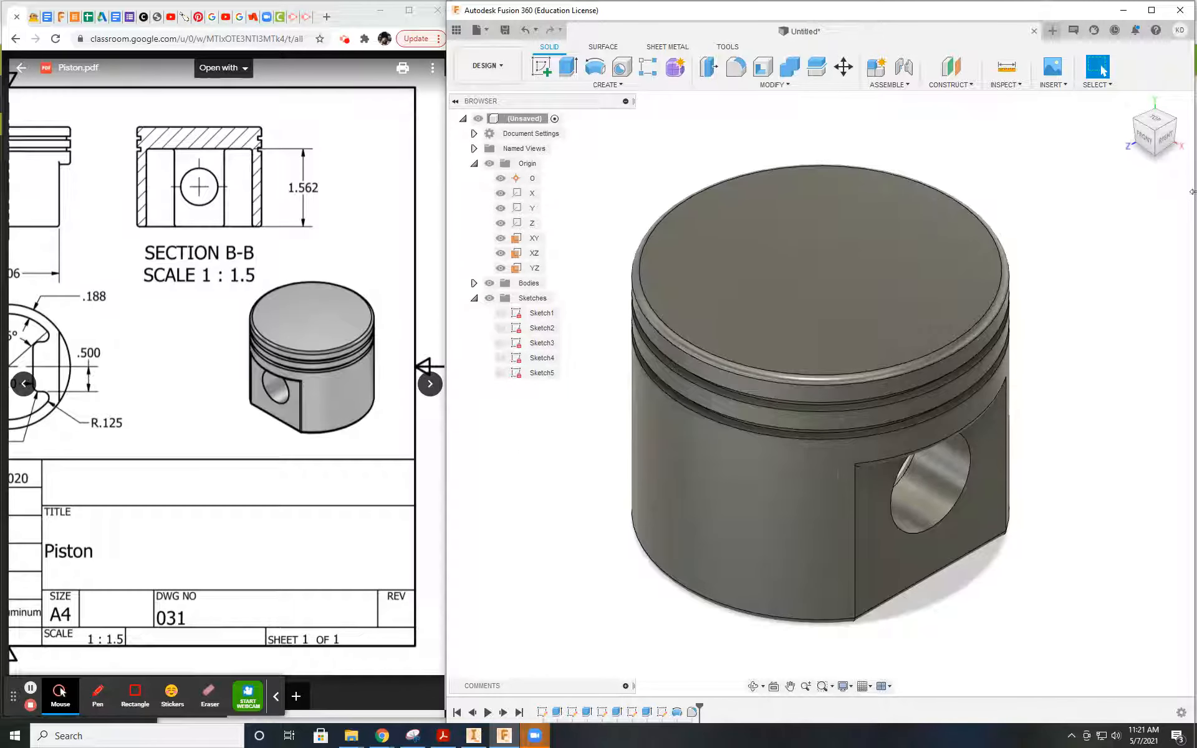
click(1180, 124)
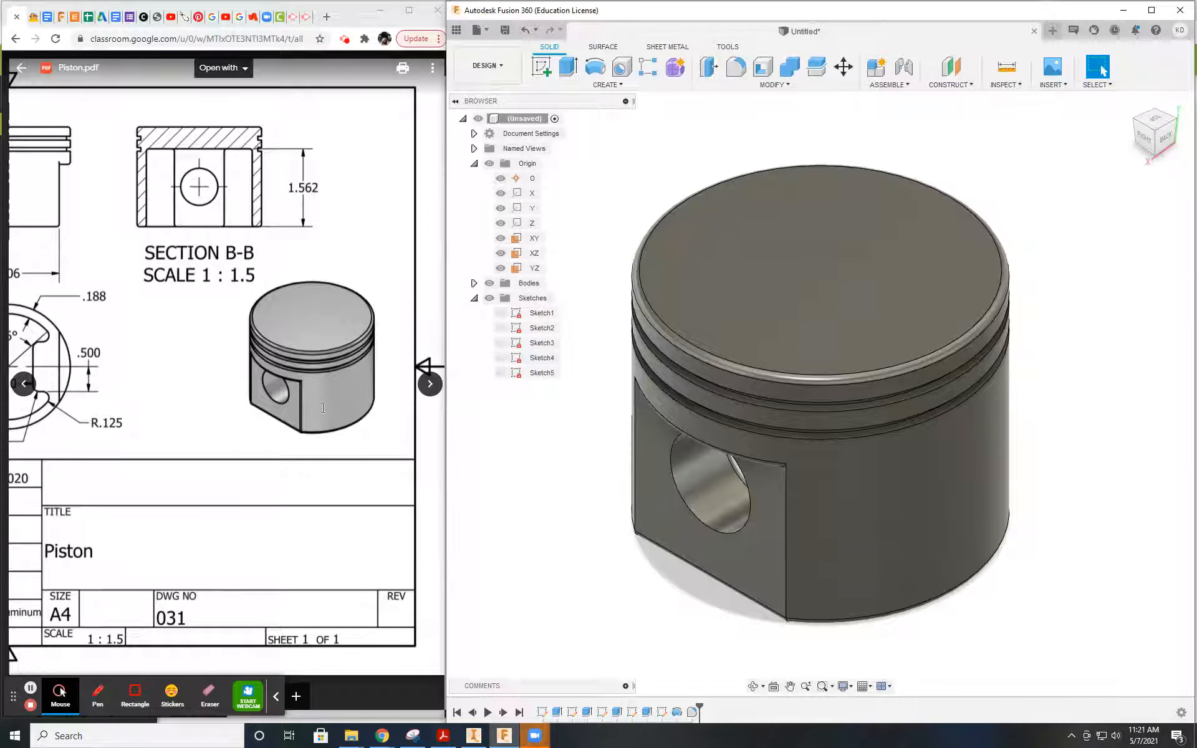
shift+middle_drag(790, 645, 784, 586)
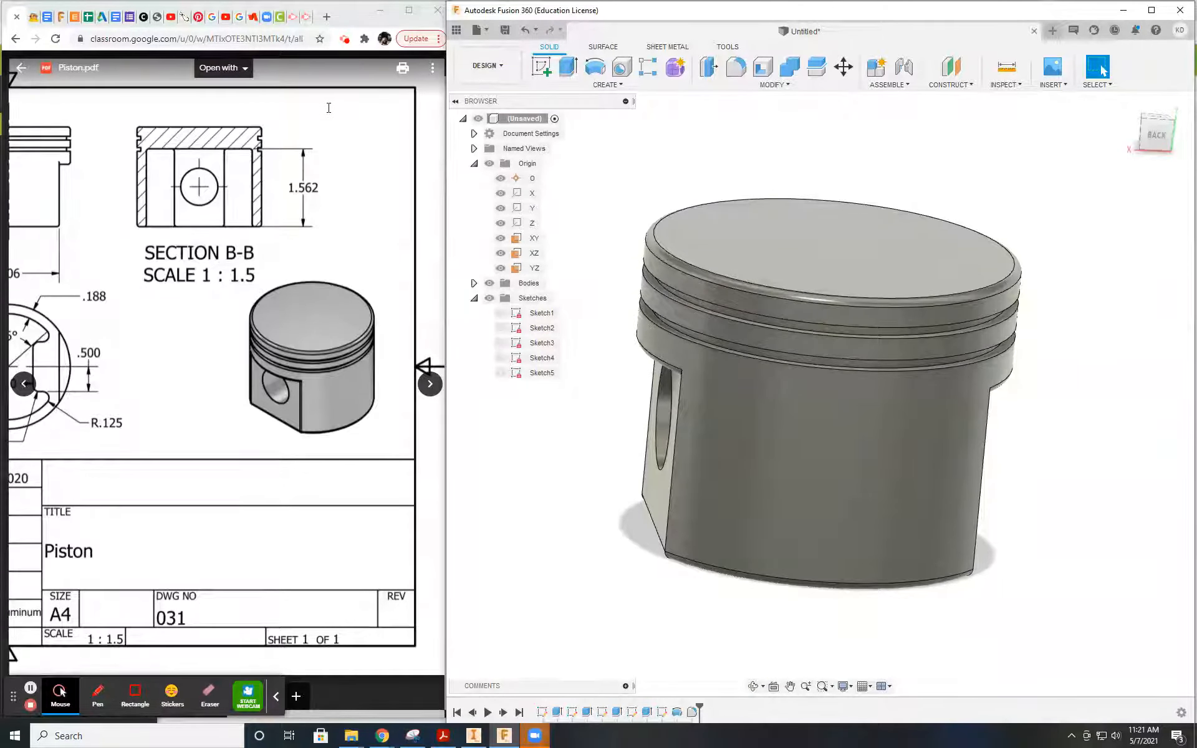